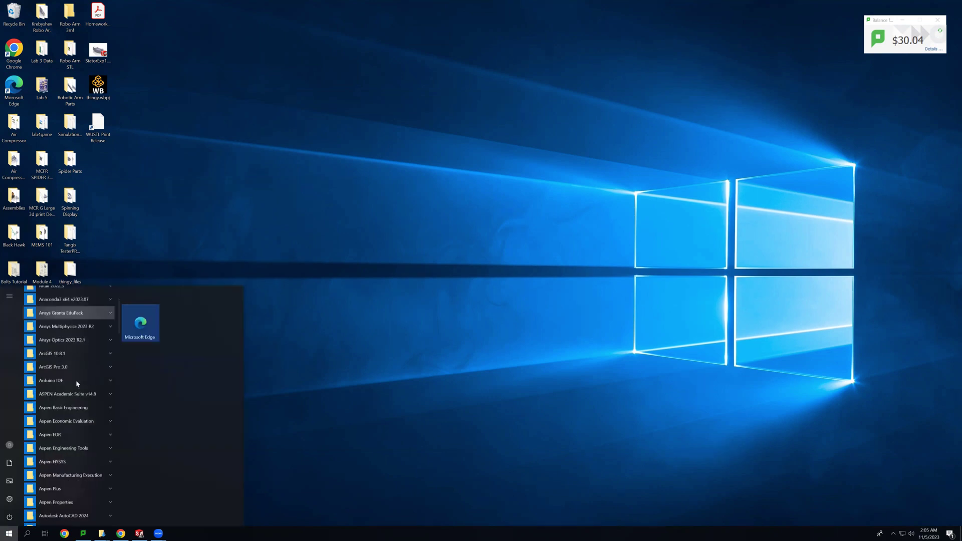
- Launch Workbench 2023 R2 from the Ansys Multiphysics 2023 R2 program group
scroll(71, 426, "down", 6)
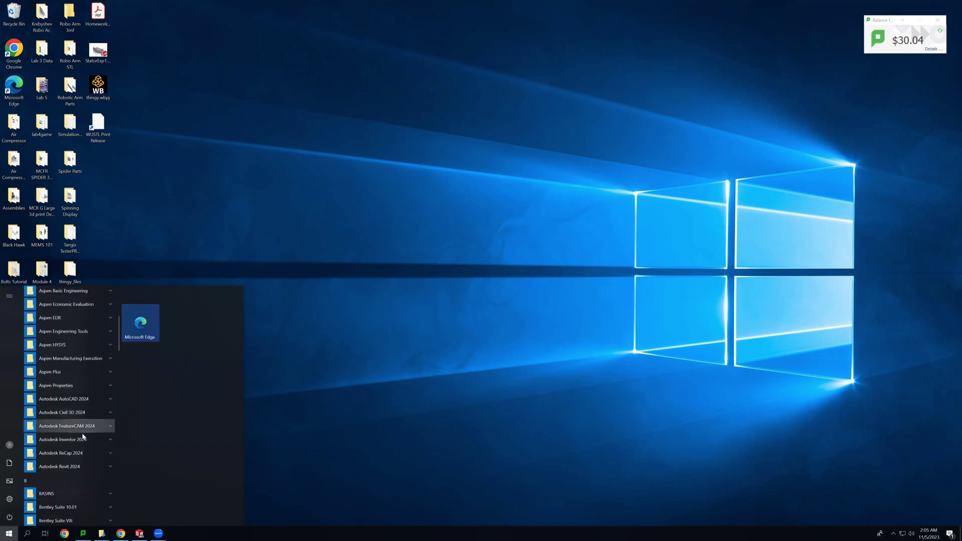
scroll(84, 446, "up", 1)
scroll(82, 444, "up", 3)
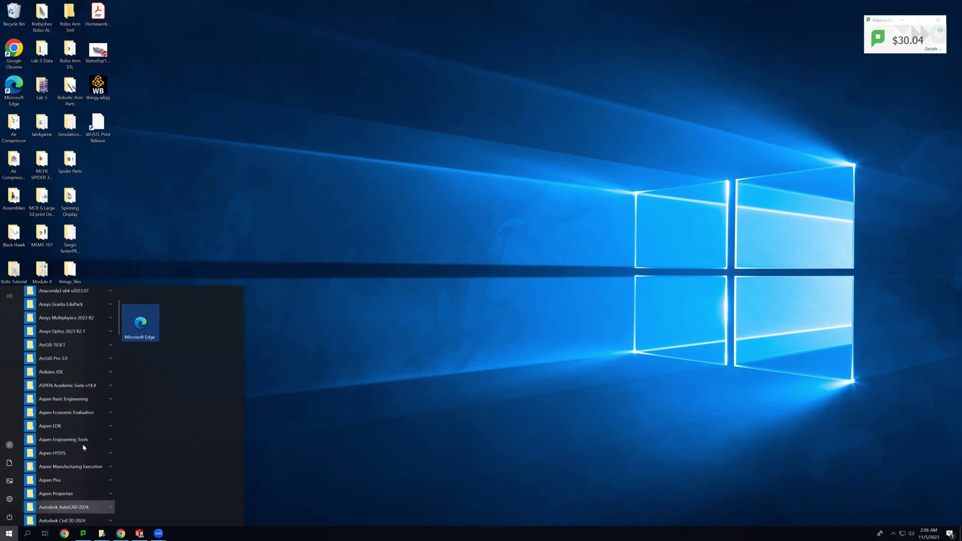
left_click(83, 319)
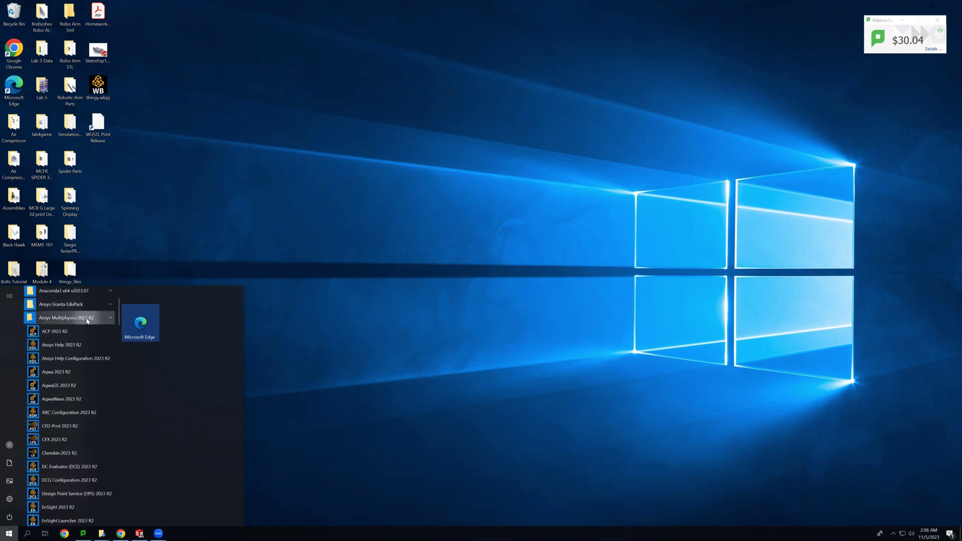
scroll(88, 353, "down", 8)
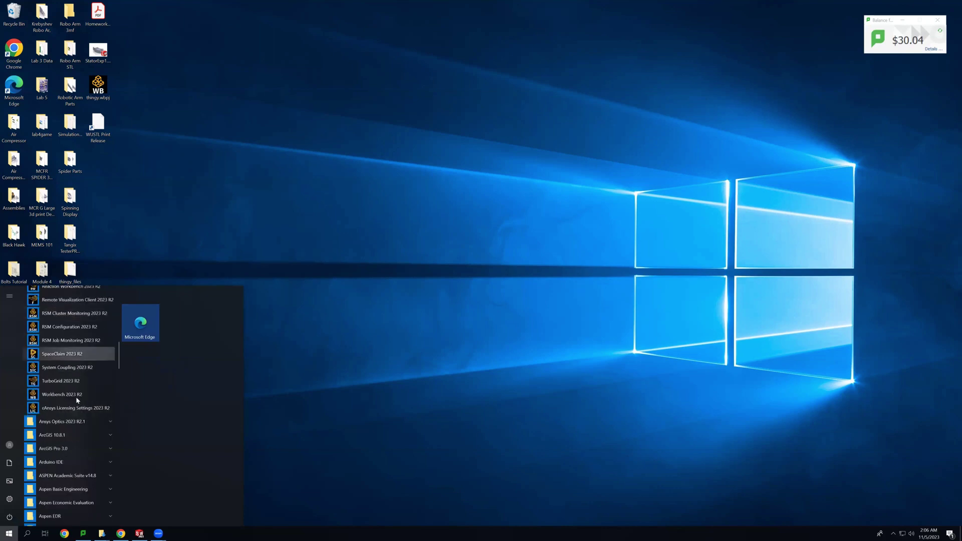
left_click(74, 396)
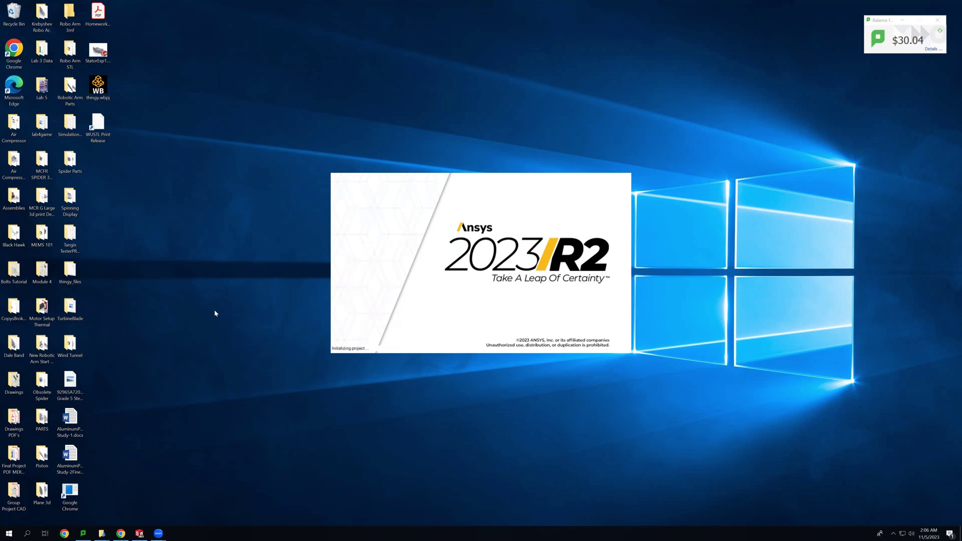
- Switch to SOLIDWORKS and review the file formats available for saving the Flapped2412Aileron part, without saving it
left_click(139, 533)
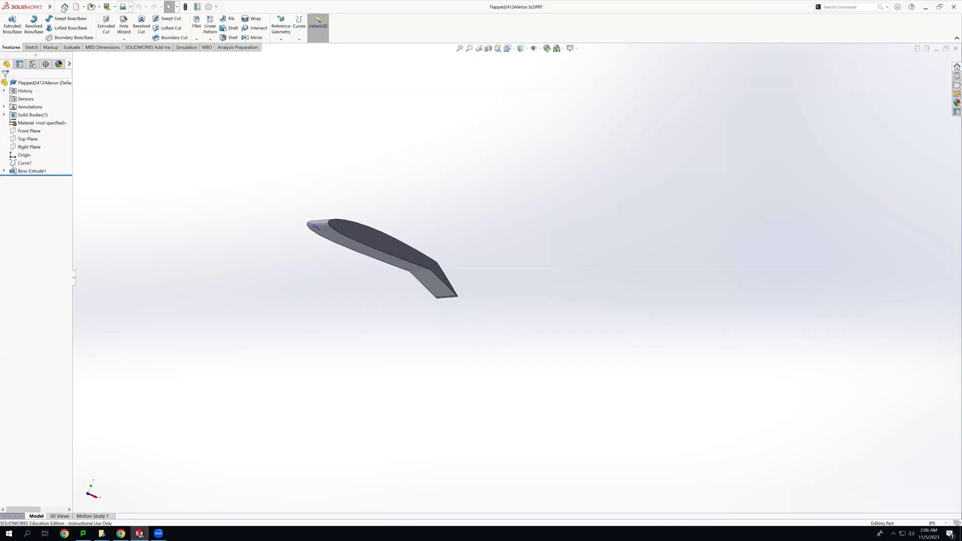
left_click(57, 7)
left_click(73, 99)
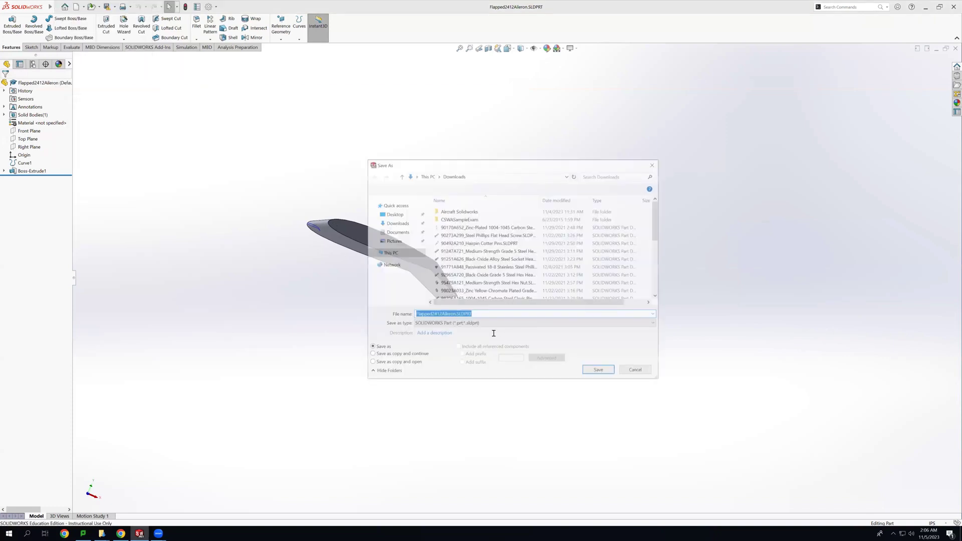
left_click(484, 325)
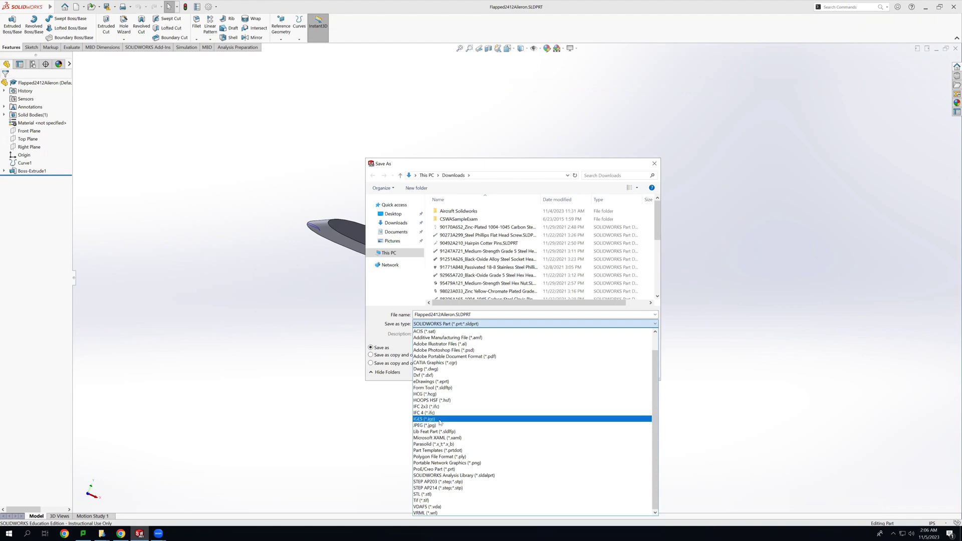
left_click(884, 336)
left_click(655, 163)
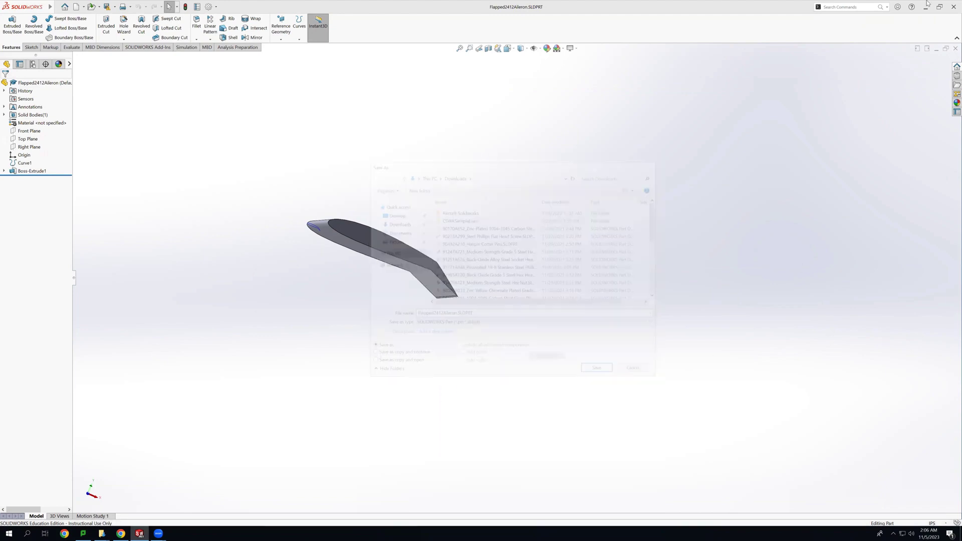
left_click(927, 7)
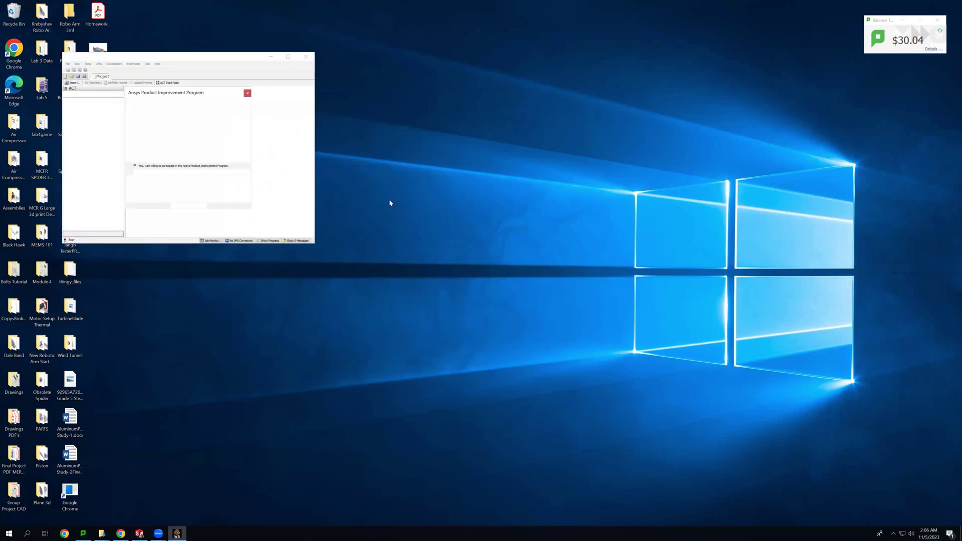
- Answer the Ansys Product Improvement Program dialog and maximize the Workbench window
left_click(163, 173)
left_click(188, 206)
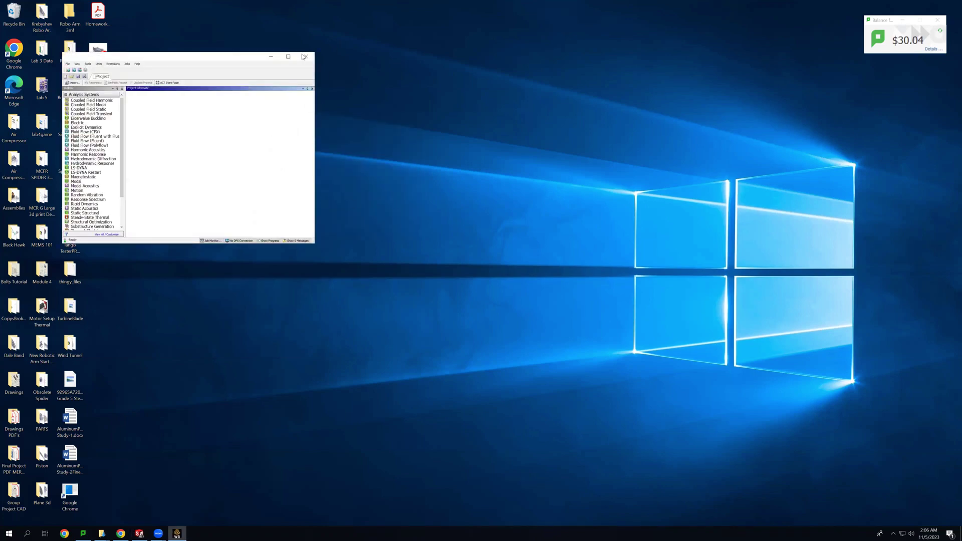
left_click(291, 56)
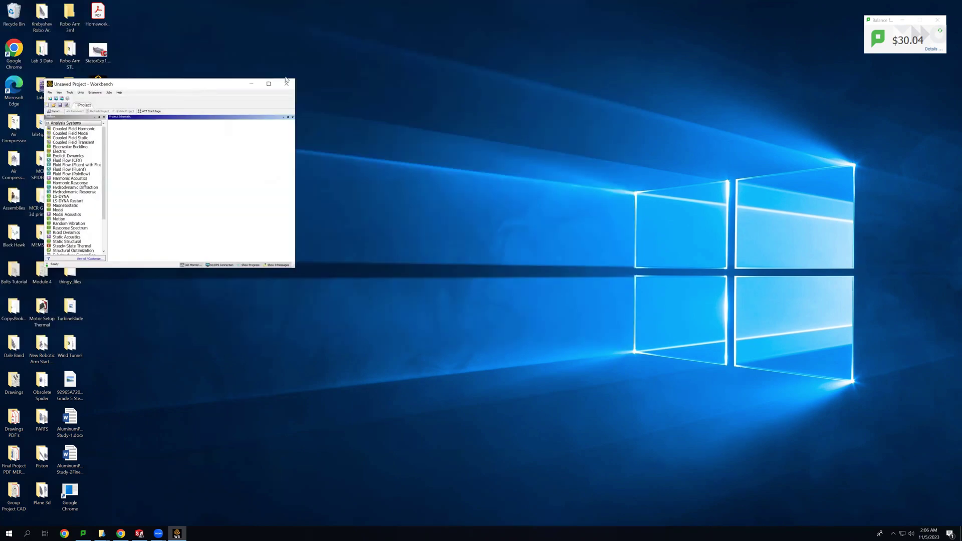
left_click(272, 83)
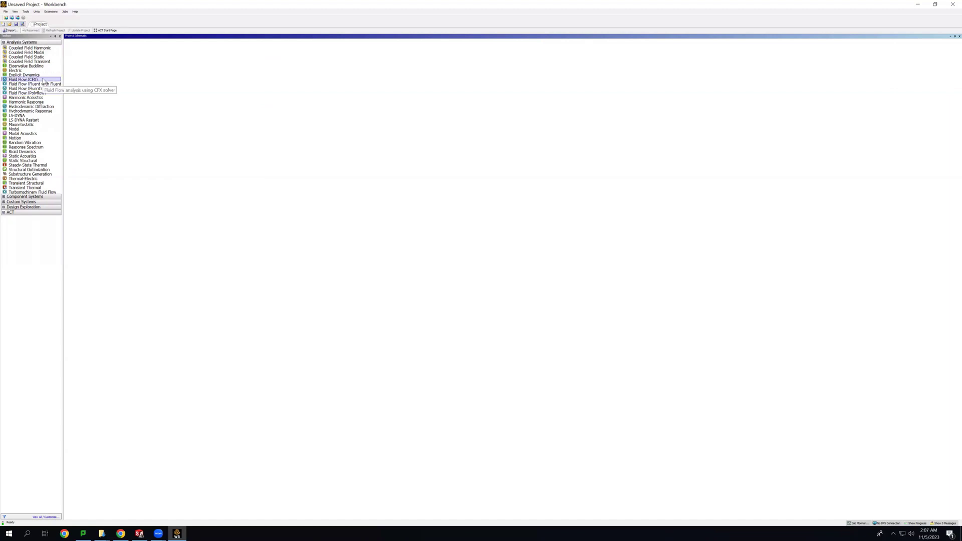
- Add a Fluid Flow (CFX) analysis system to the project and open a new DesignModeler geometry for it, dismissing the Discovery advertisement
double_click(43, 80)
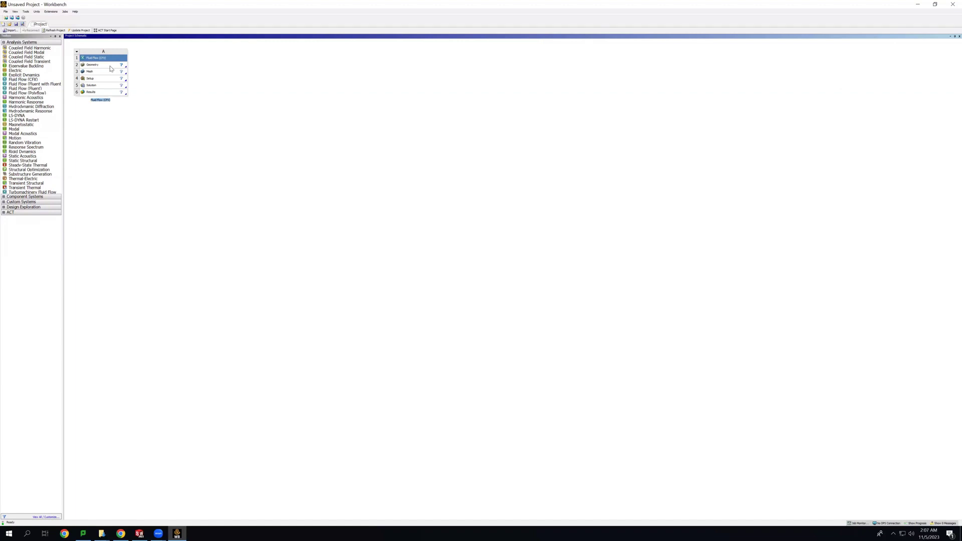
left_click(110, 66)
right_click(110, 67)
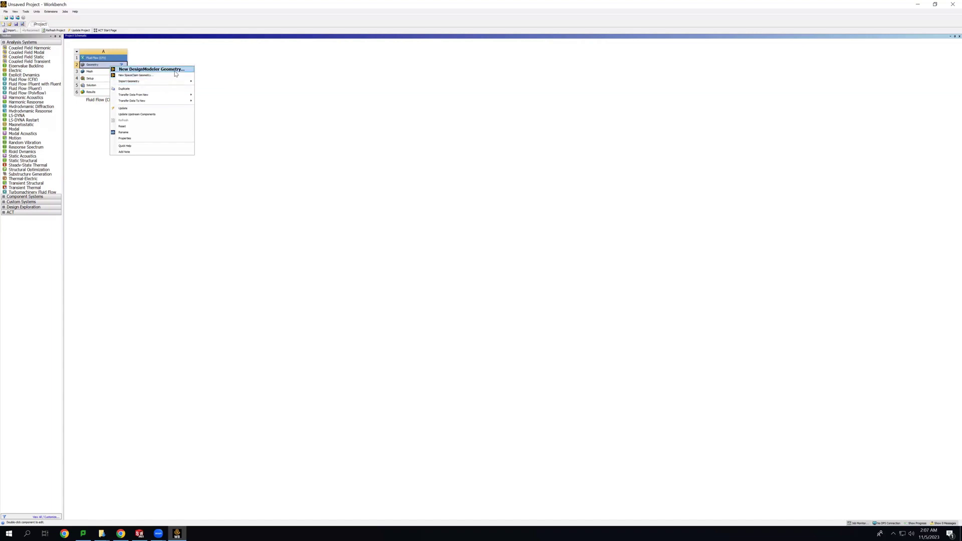
left_click(177, 70)
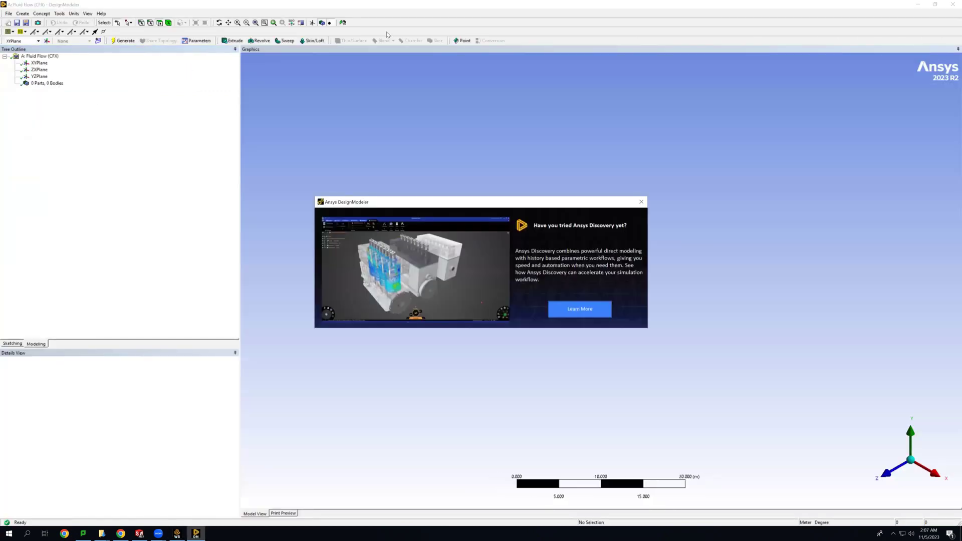
left_click(641, 202)
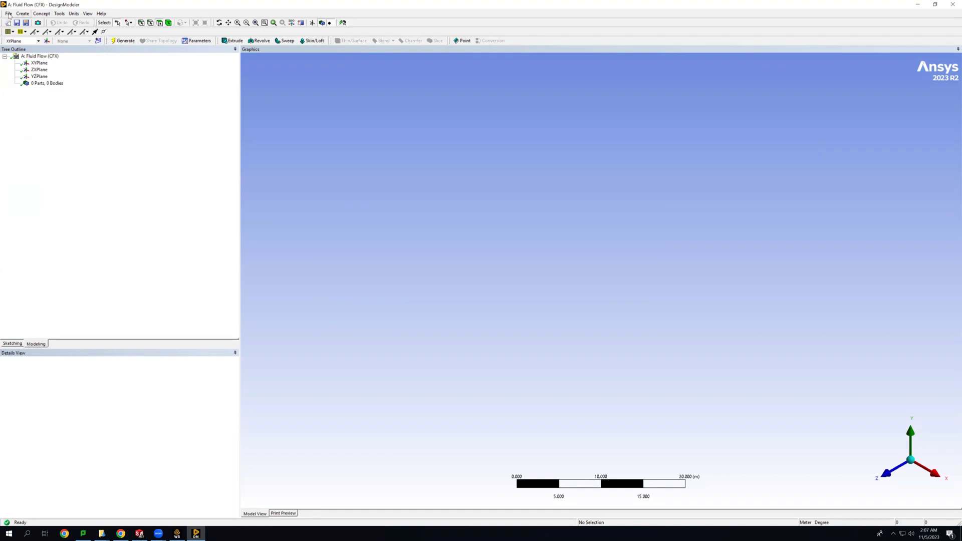
- Import the external geometry file Flapped2412Aileron.STEP from the Downloads folder and generate it
left_click(9, 14)
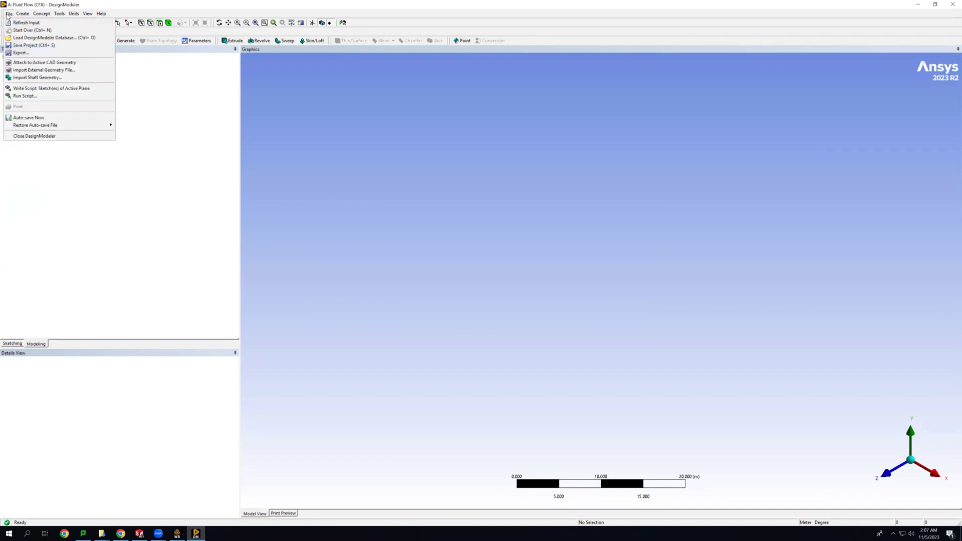
left_click(73, 71)
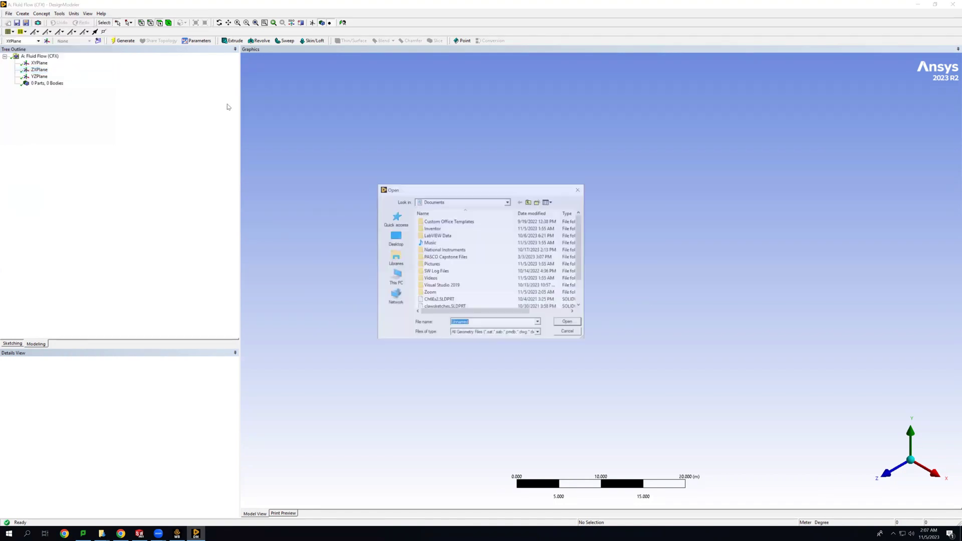
left_click(398, 245)
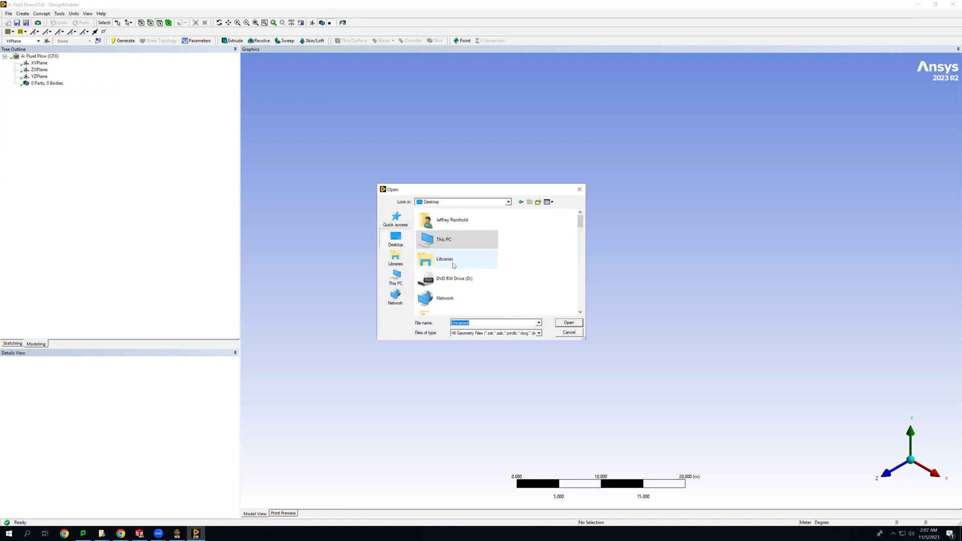
left_click(401, 281)
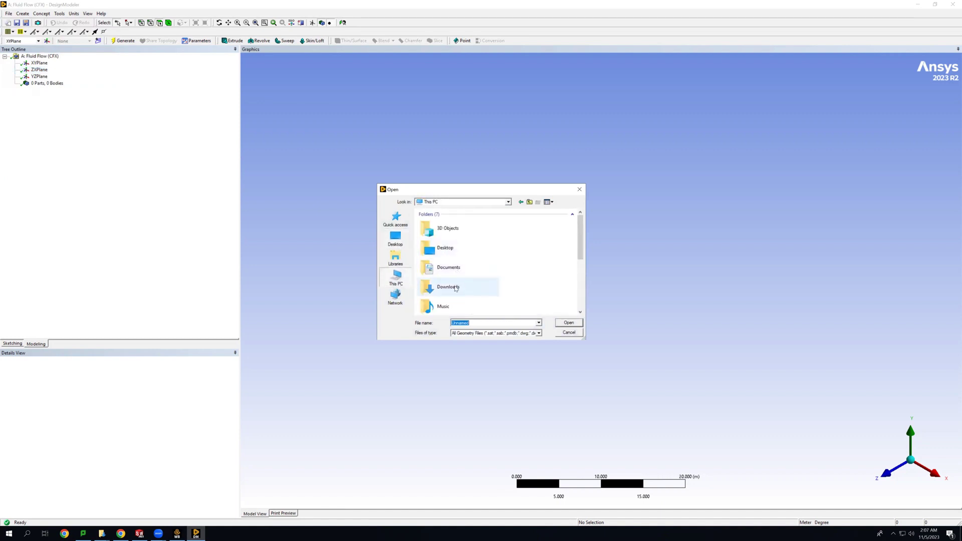
double_click(448, 286)
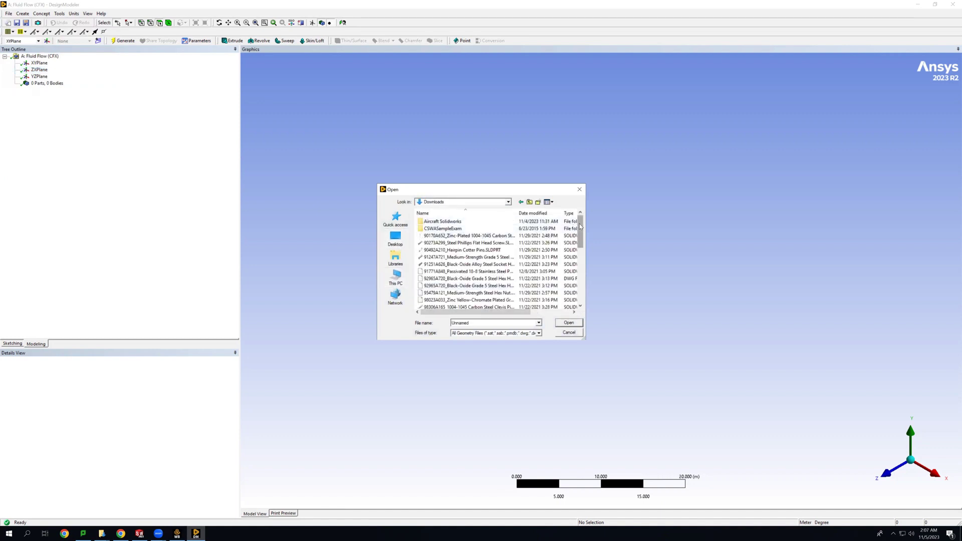
left_click_drag(581, 229, 582, 269)
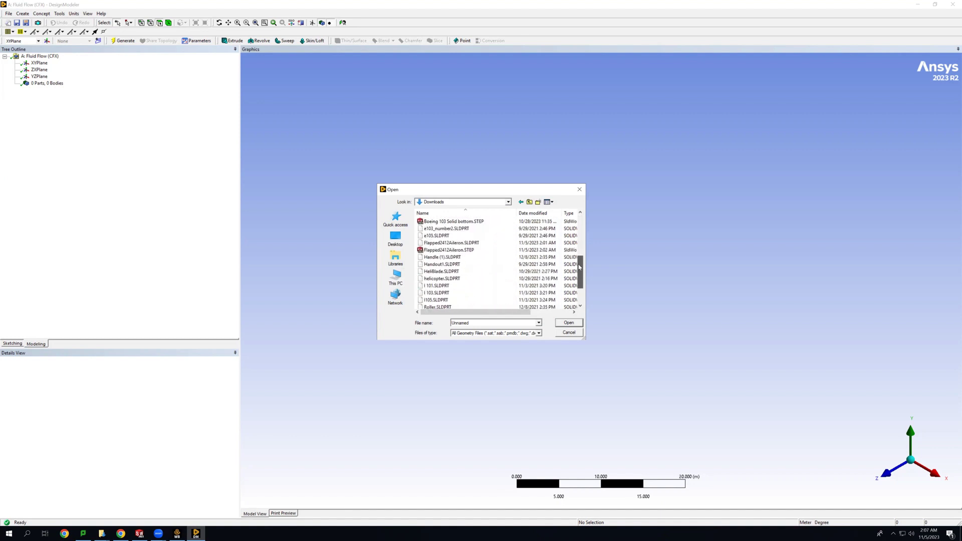
left_click(460, 251)
double_click(460, 251)
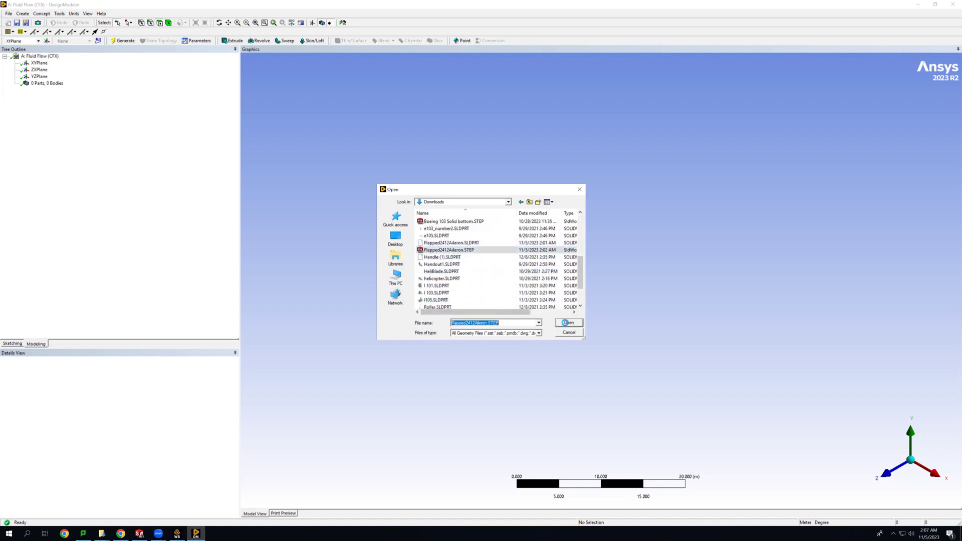
left_click(39, 83)
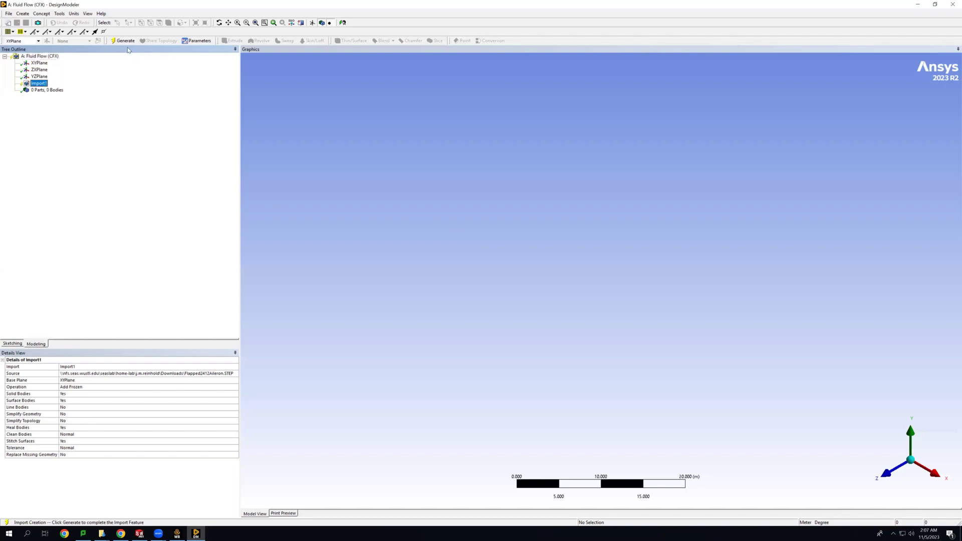
left_click(123, 40)
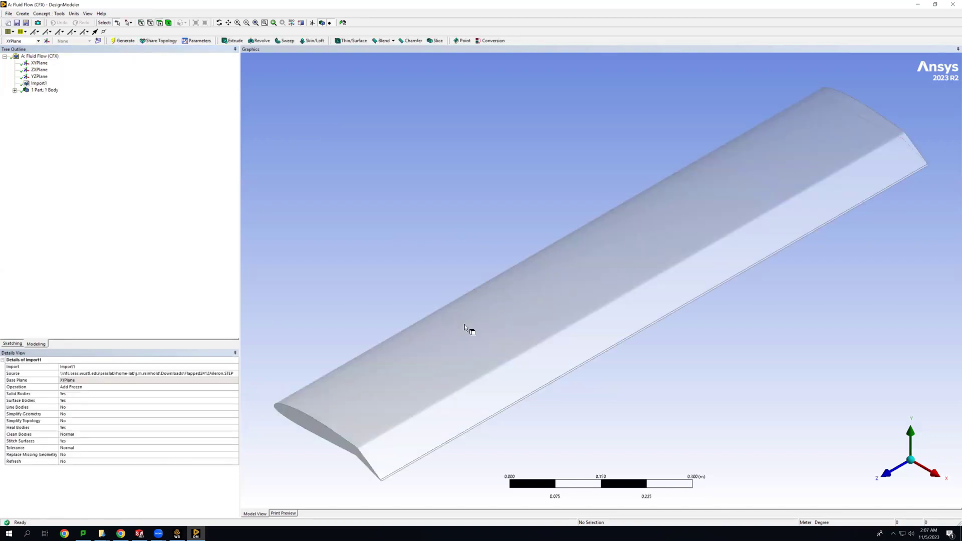
- Create a named selection called AirfoilWalls from the wing's upper, lower, flap and end faces and generate it
left_click(321, 431)
left_click(371, 413, "ctrl")
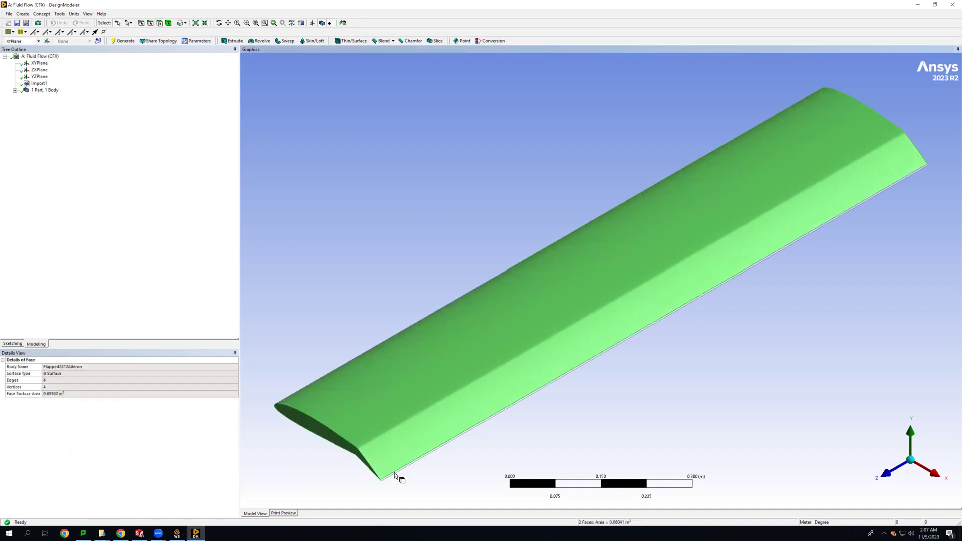
left_click(397, 476, "ctrl")
middle_click_drag(337, 494, 634, 381)
left_click(615, 339, "ctrl")
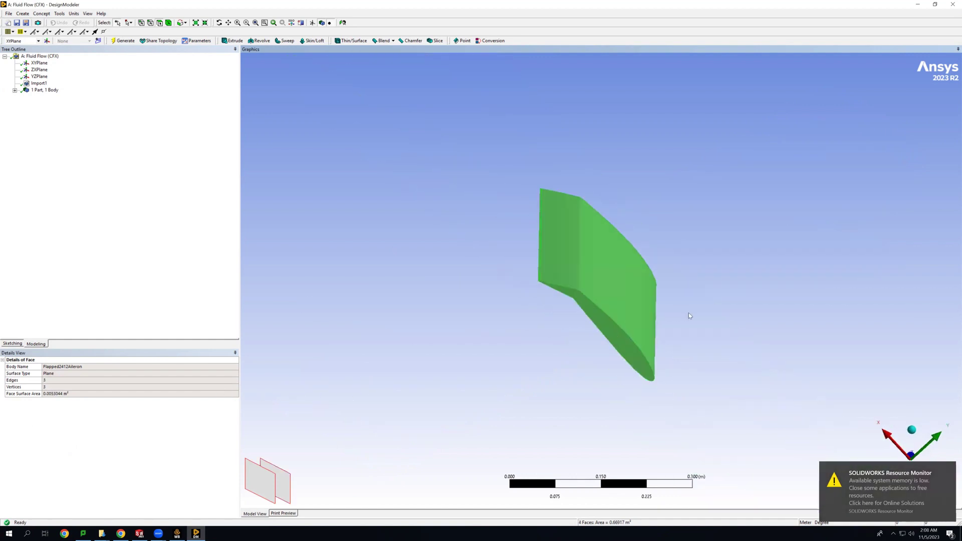
middle_click_drag(693, 314, 635, 315)
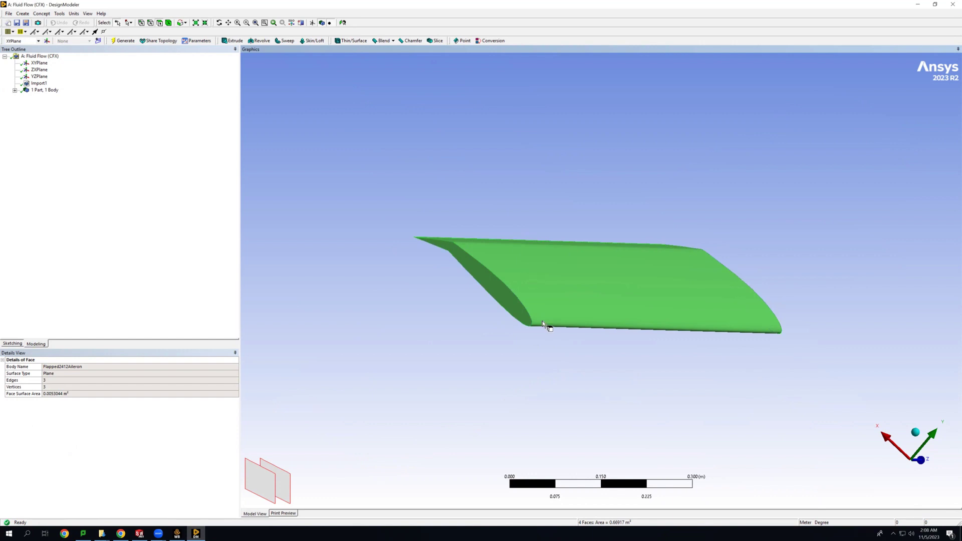
right_click(562, 284)
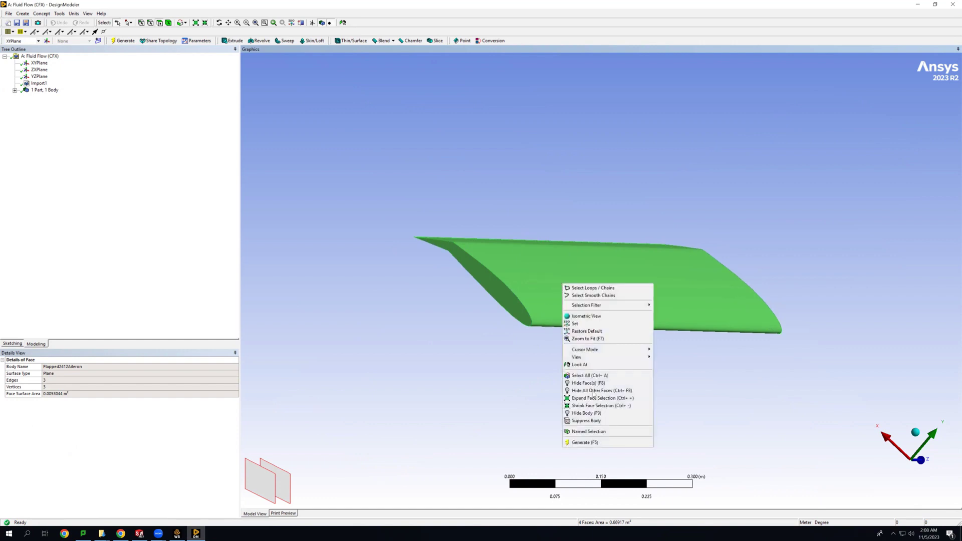
left_click(595, 433)
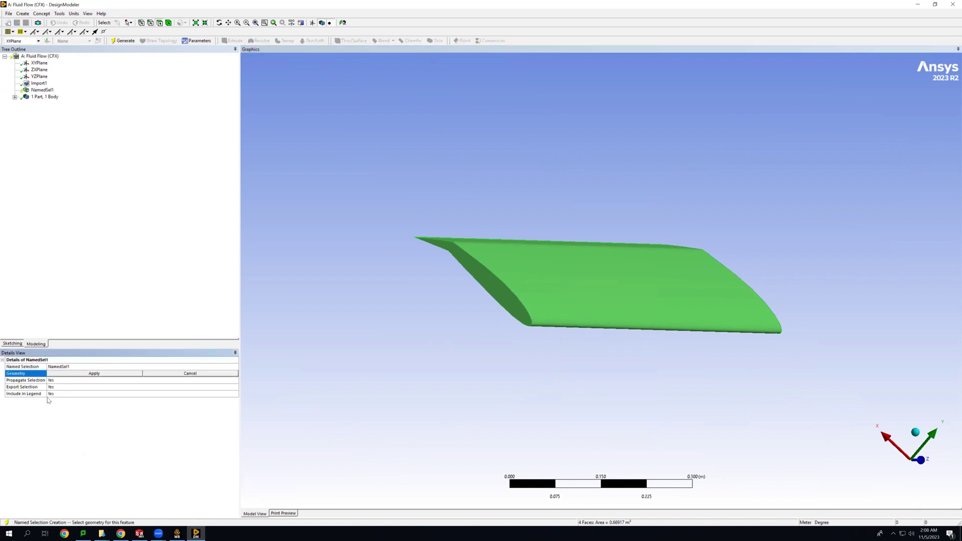
left_click(89, 373)
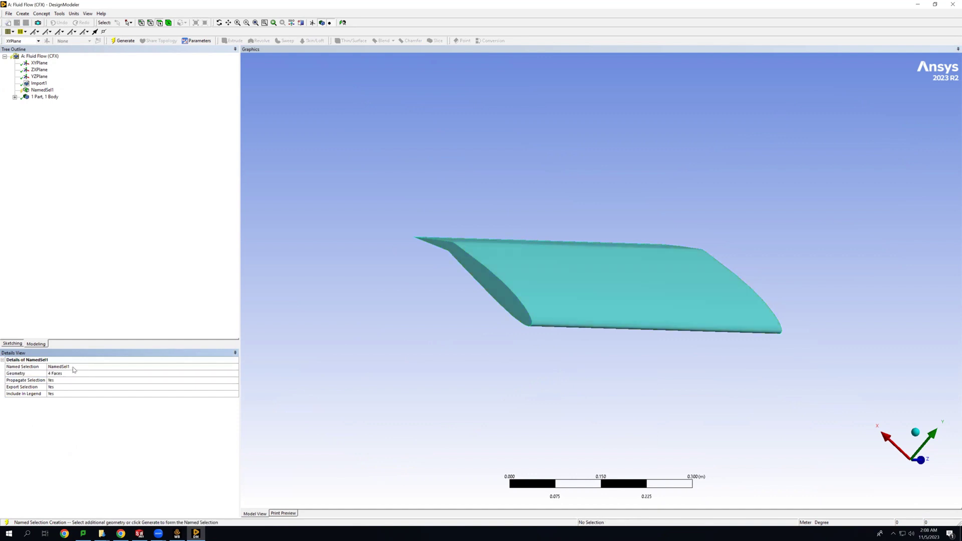
left_click(73, 367)
type("Air")
type("foil W#@")
key("Return")
left_click(123, 40)
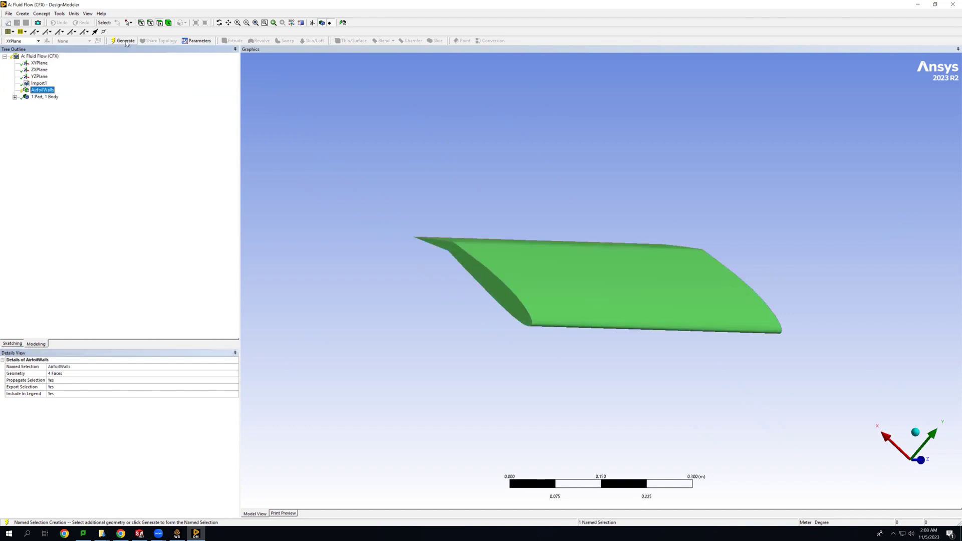
- Generate a box enclosure around all bodies with non-uniform cushions of 1 m in every direction
left_click(59, 13)
left_click(79, 70)
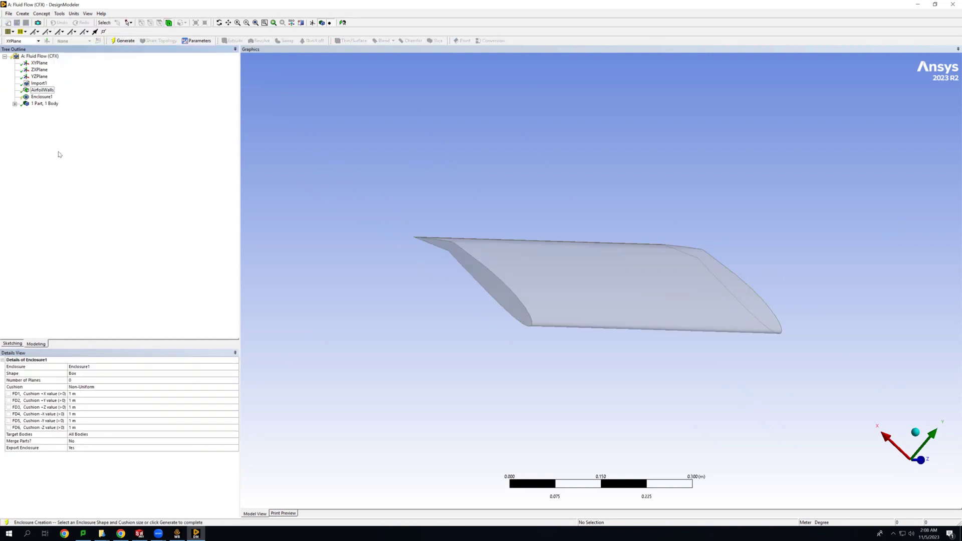
left_click(122, 41)
scroll(551, 241, "down", 5)
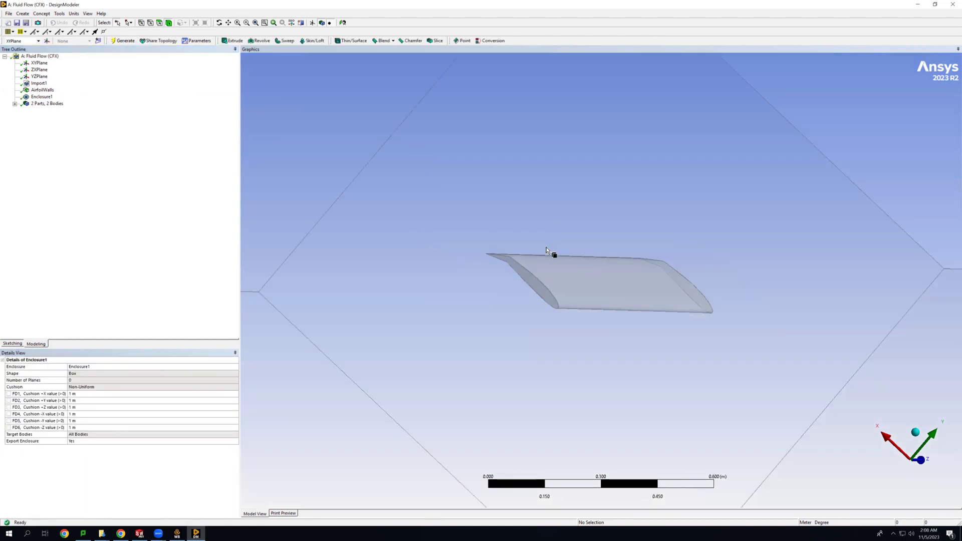
- Set all six enclosure cushion values (±X, ±Y and ±Z) to 0.3 m and regenerate the enclosure
middle_click_drag(669, 321, 672, 290)
middle_click_drag(549, 270, 647, 213)
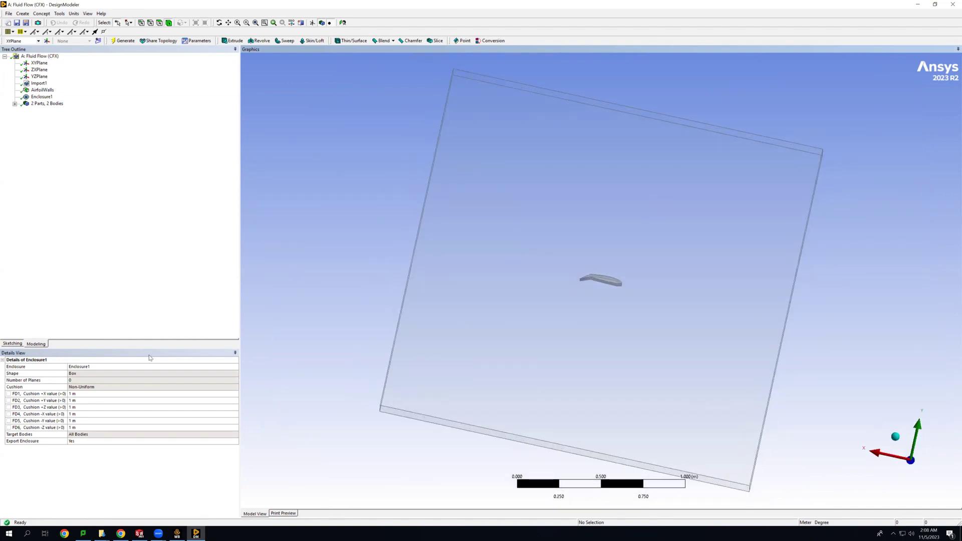
left_click(80, 396)
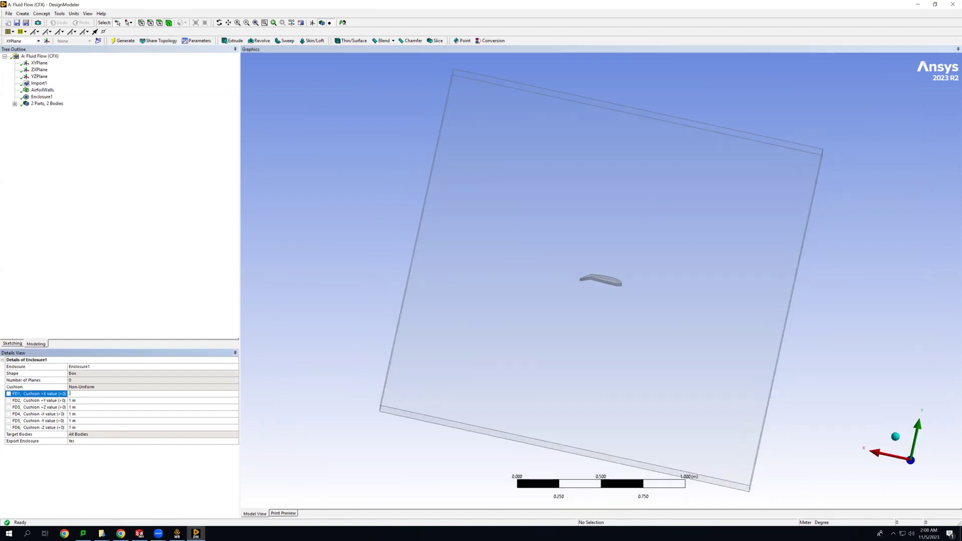
type("0.3")
key("Return")
left_click(86, 402)
type("0.3")
left_click(84, 408)
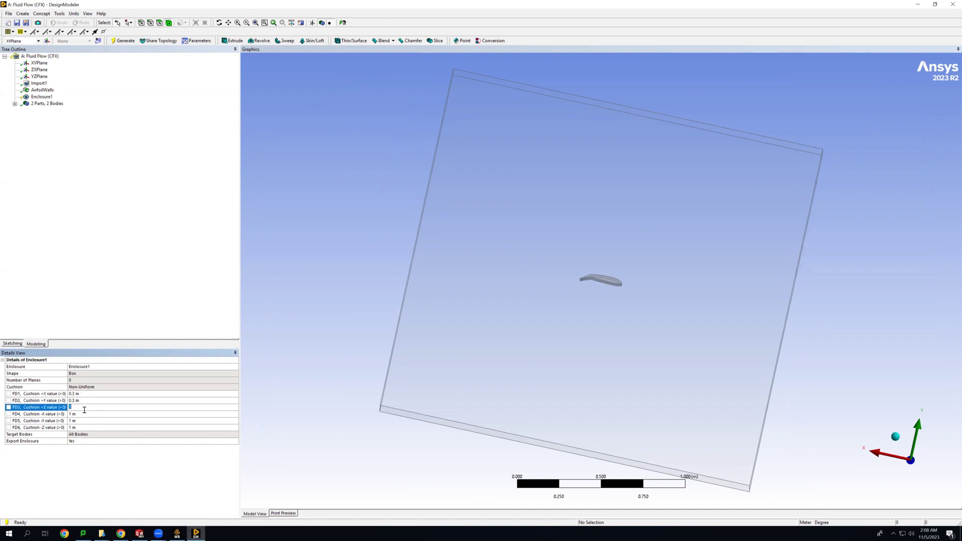
type("0.3")
left_click(85, 414)
type("0.3")
left_click(86, 421)
type("0.3")
left_click(87, 427)
type("0.3")
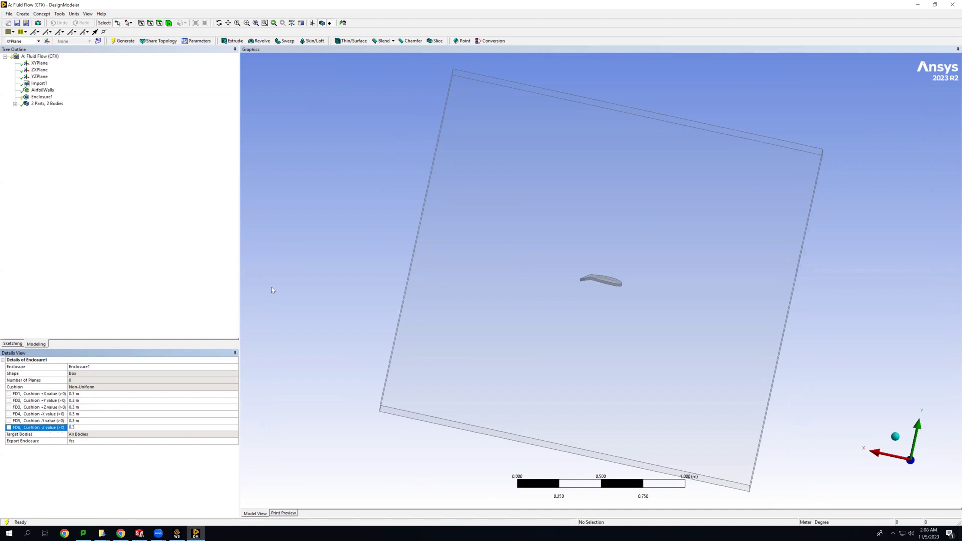
key("Return")
middle_click_drag(806, 297, 758, 297)
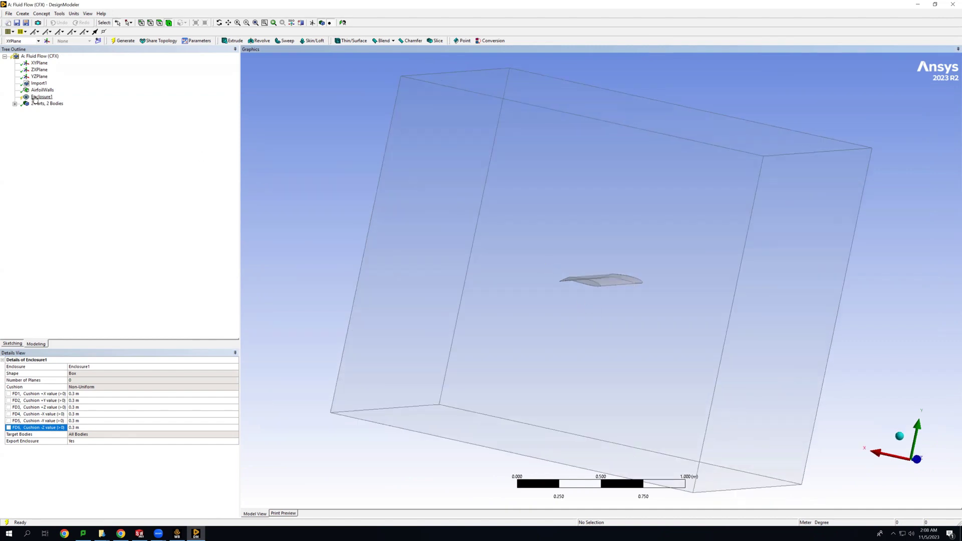
left_click(124, 41)
- Create a Subtract Boolean with the enclosure box as the target body and the airfoil as the tool body
middle_click_drag(677, 299, 491, 291)
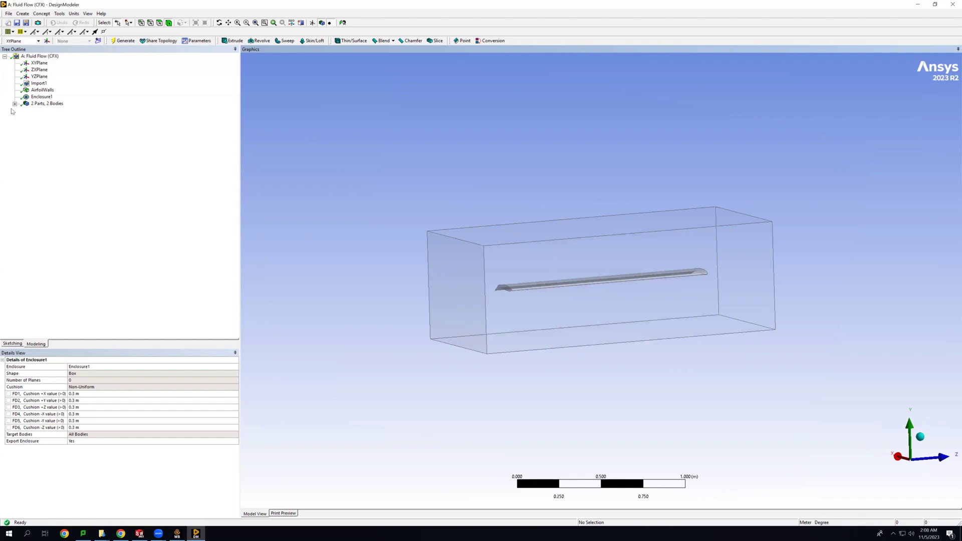
middle_click_drag(453, 161, 497, 193)
left_click(29, 16)
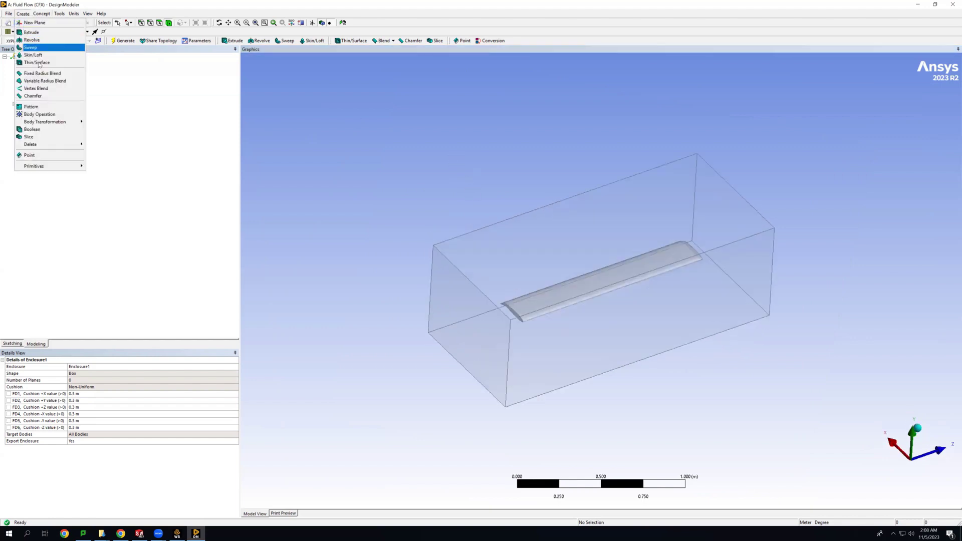
left_click(45, 129)
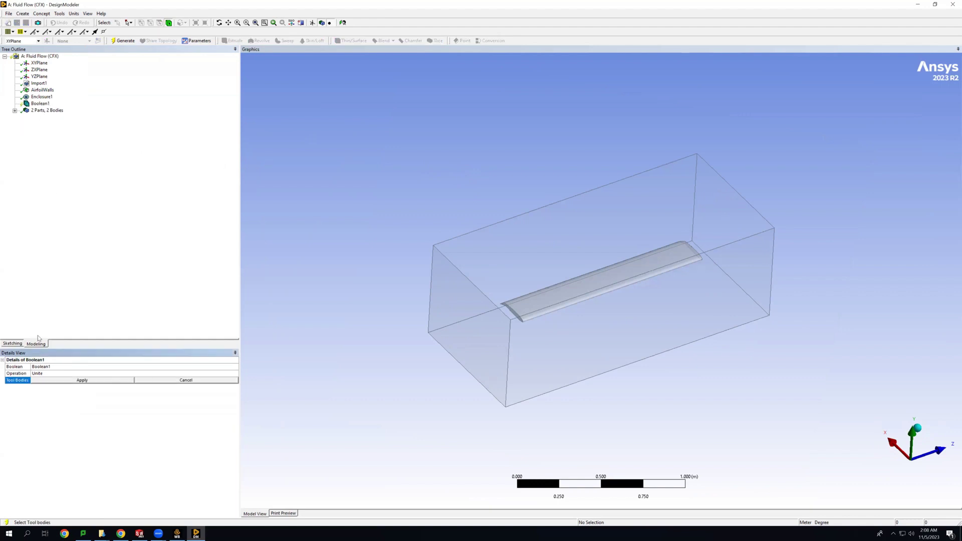
left_click(50, 375)
left_click(236, 374)
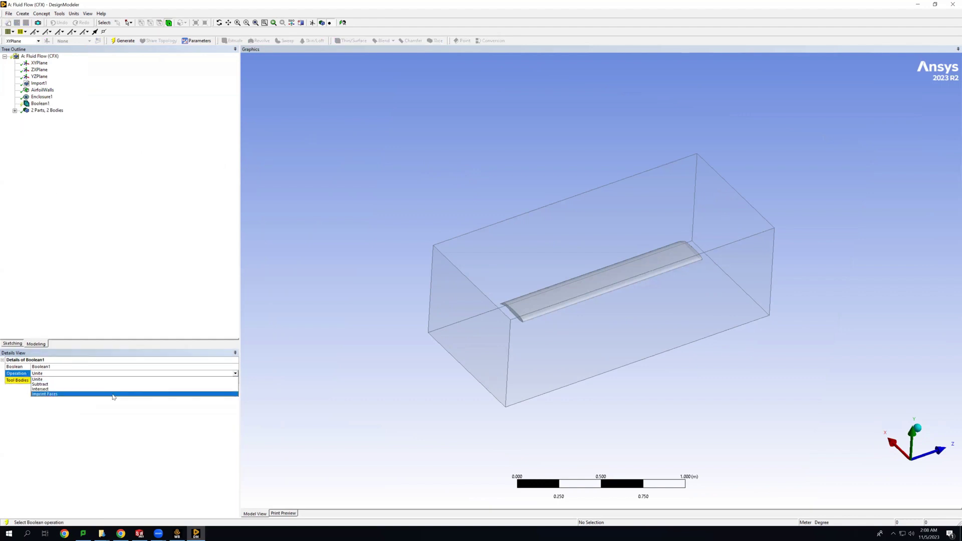
left_click(71, 386)
left_click(70, 381)
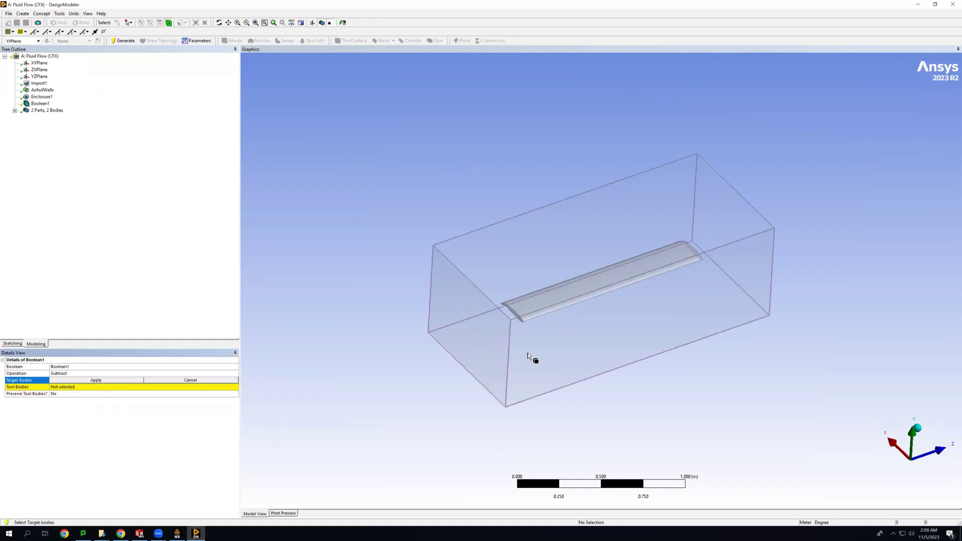
left_click(581, 362)
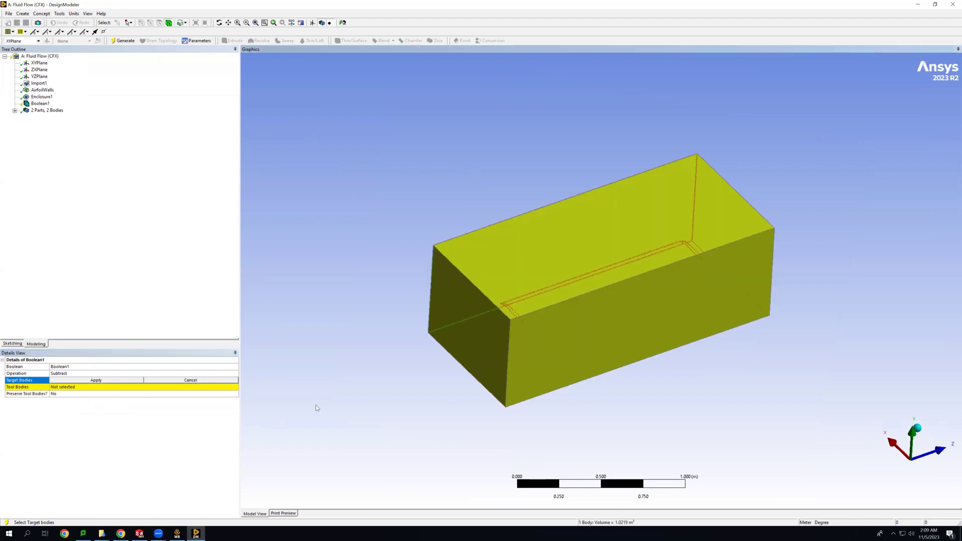
left_click(109, 381)
left_click(87, 388)
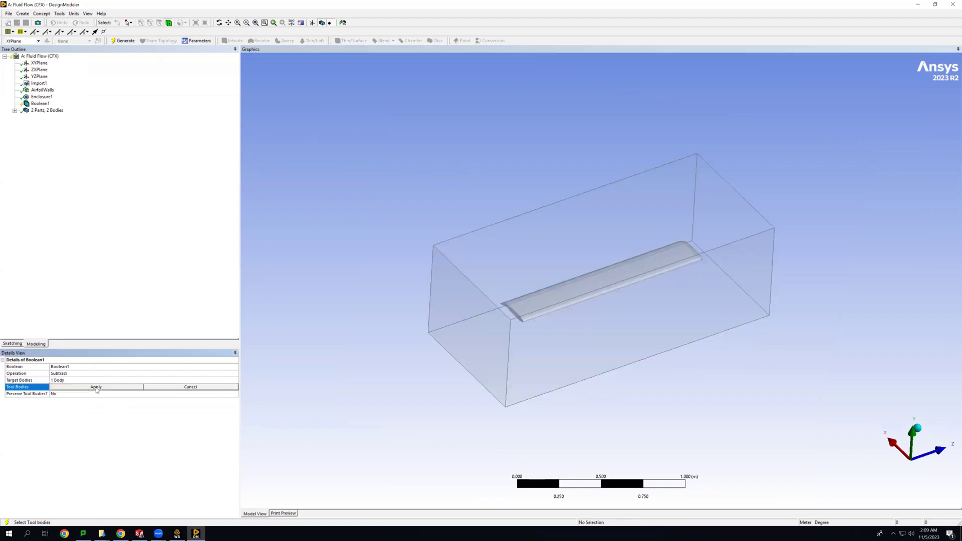
left_click(567, 295)
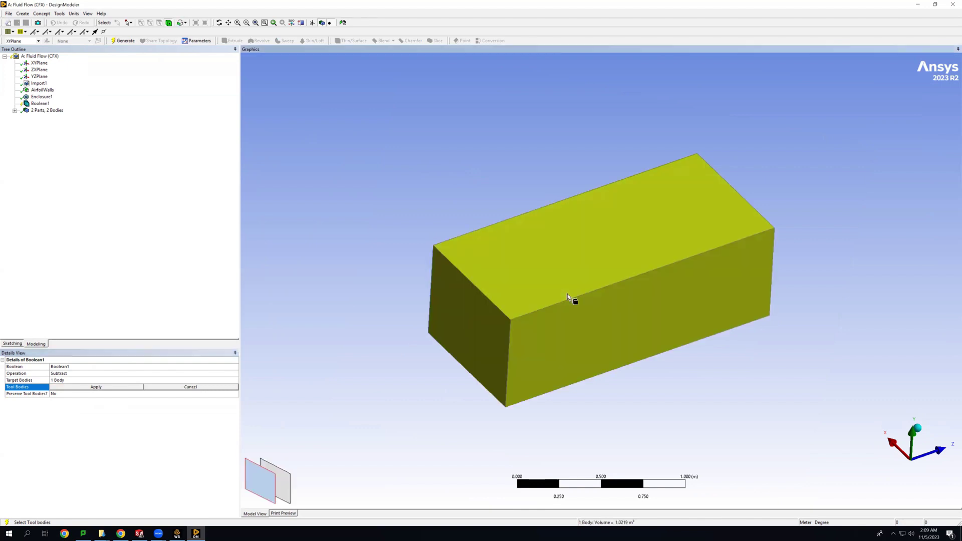
left_click(285, 489)
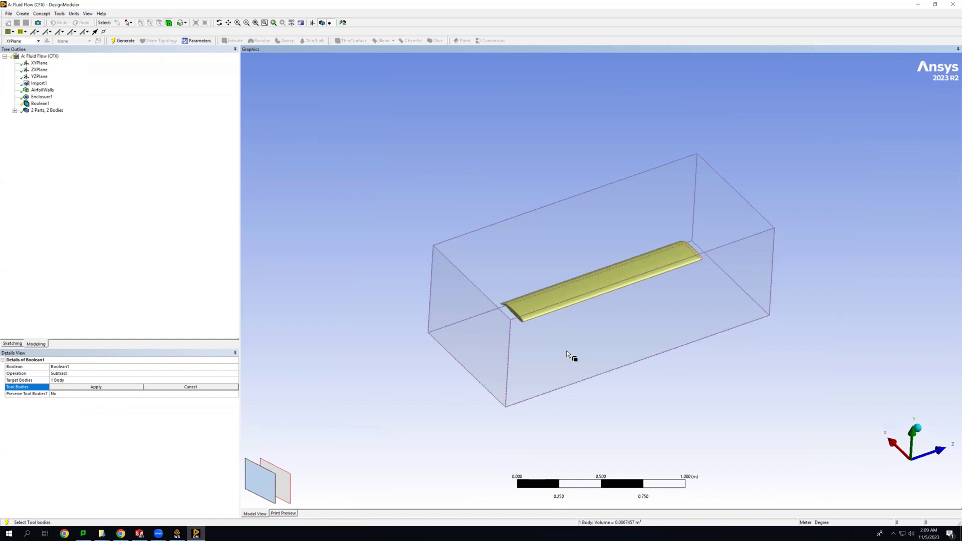
left_click(112, 389)
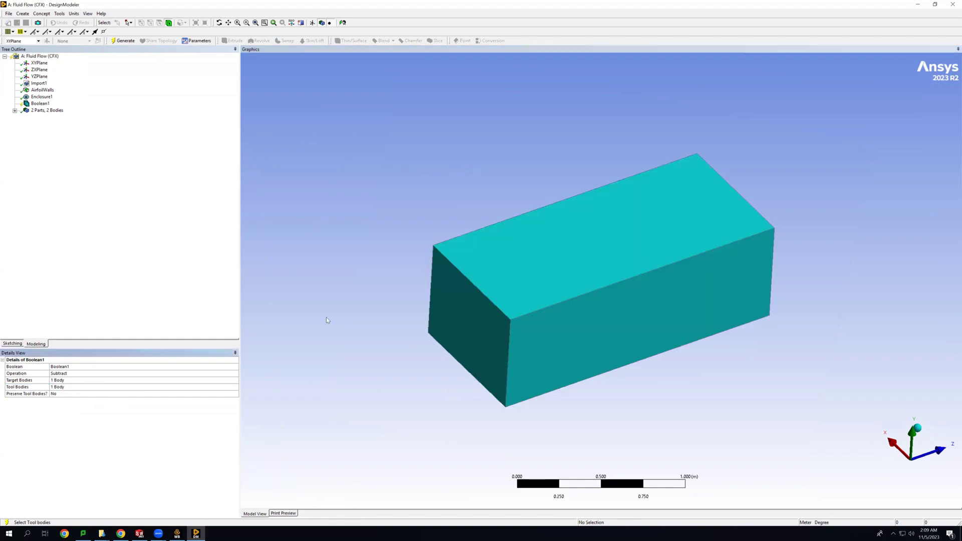
- Try to reselect the airfoil solid inside the box as the tool body of the Boolean
left_click(80, 387)
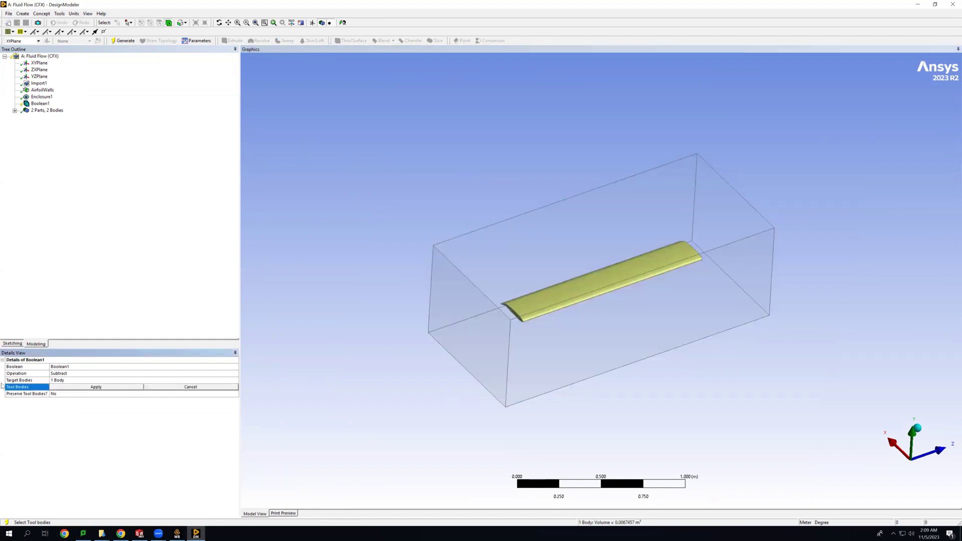
left_click(361, 416)
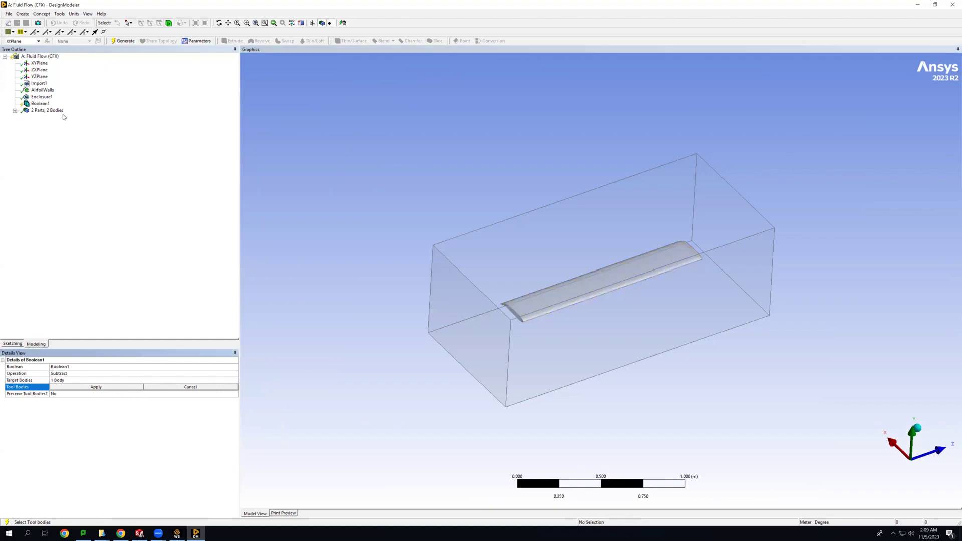
left_click(40, 103)
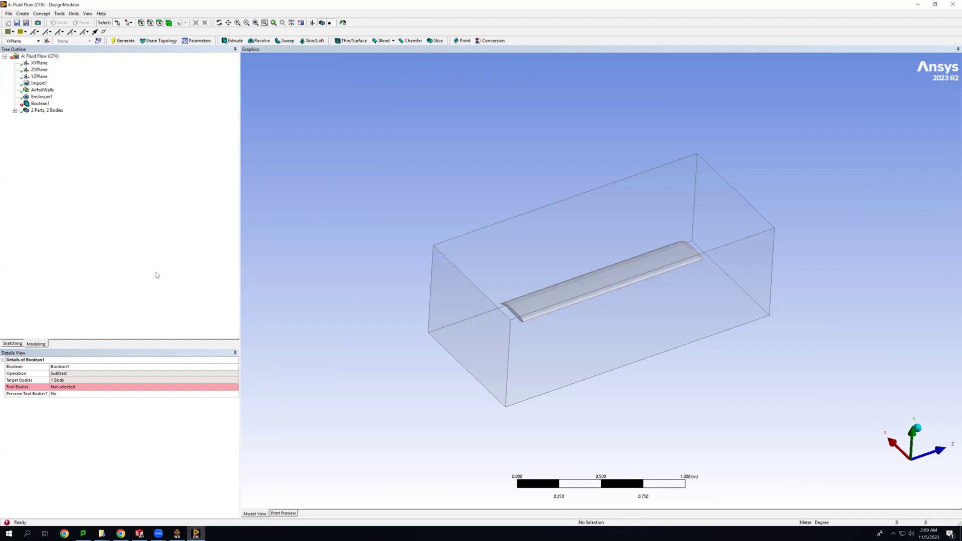
left_click(115, 387)
left_click(555, 294)
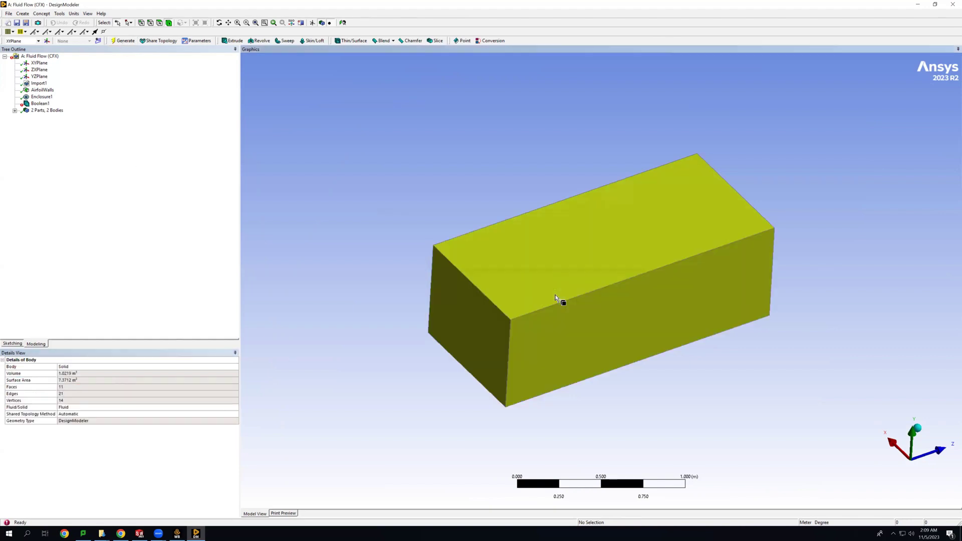
left_click(284, 493)
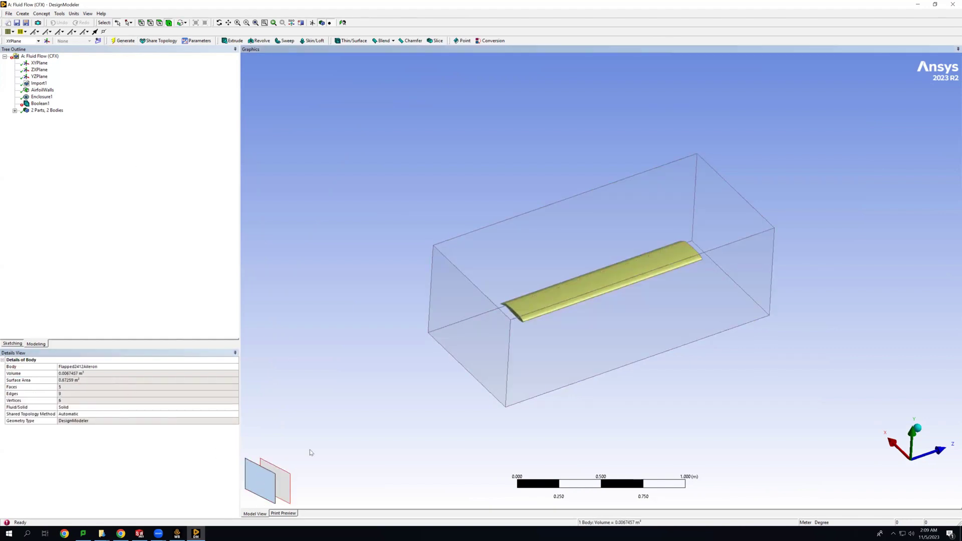
left_click(40, 103)
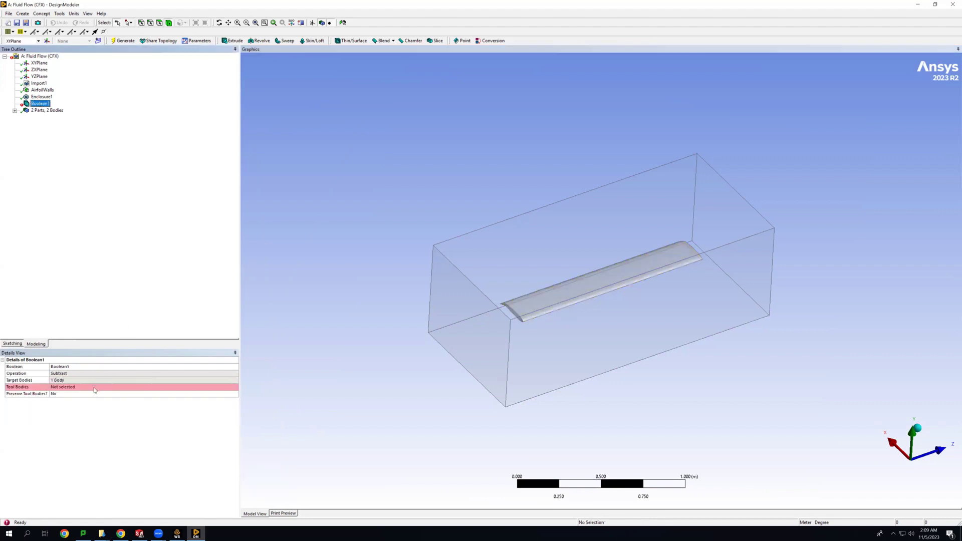
left_click(109, 387)
left_click(545, 300)
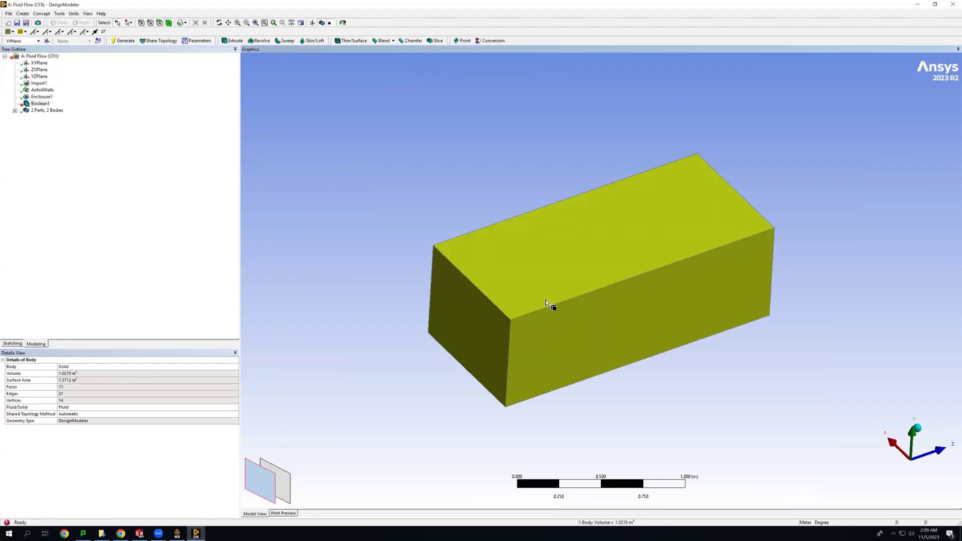
- Delete the incomplete Boolean feature and confirm its removal
left_click(40, 103)
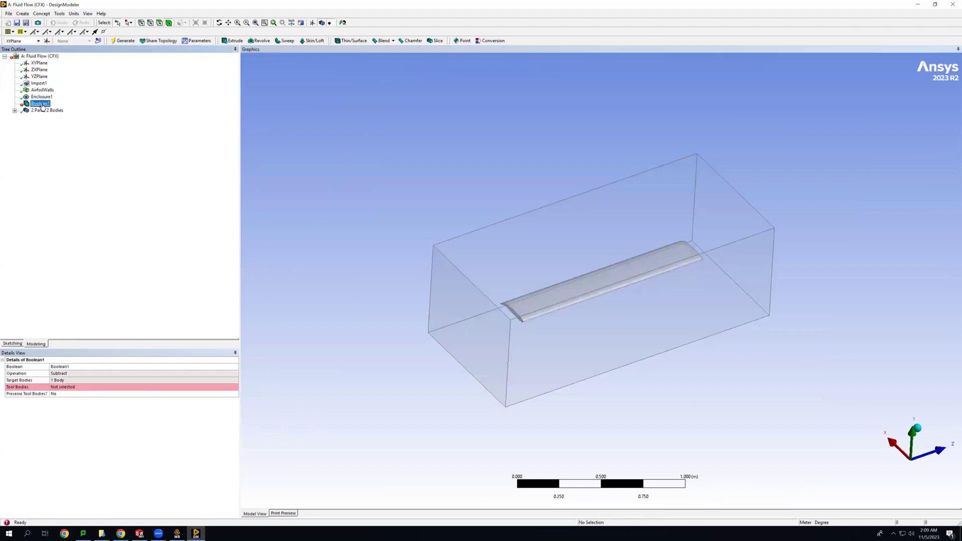
right_click(44, 105)
left_click(58, 167)
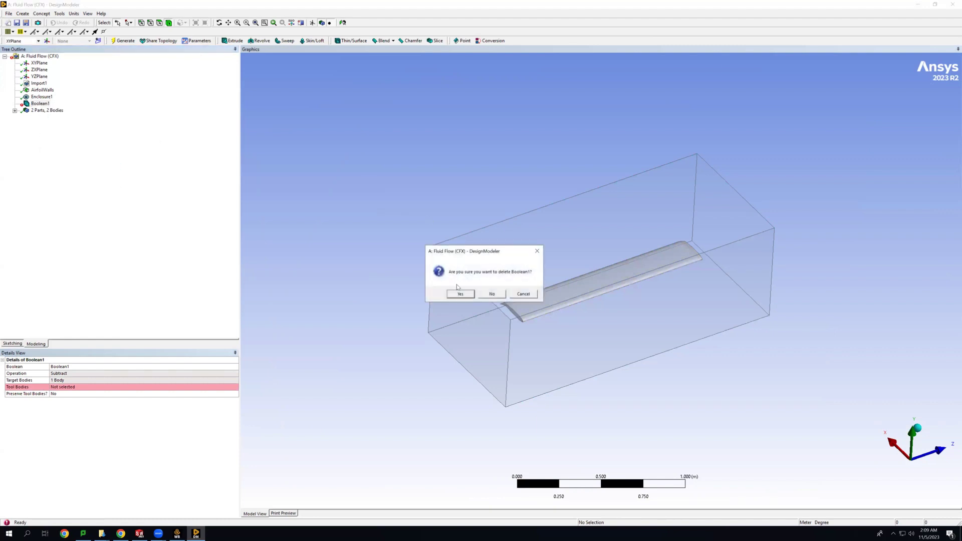
left_click(462, 294)
- Create a new Subtract Boolean that removes the airfoil body from the enclosure box without preserving the tool body, and generate it
left_click(23, 14)
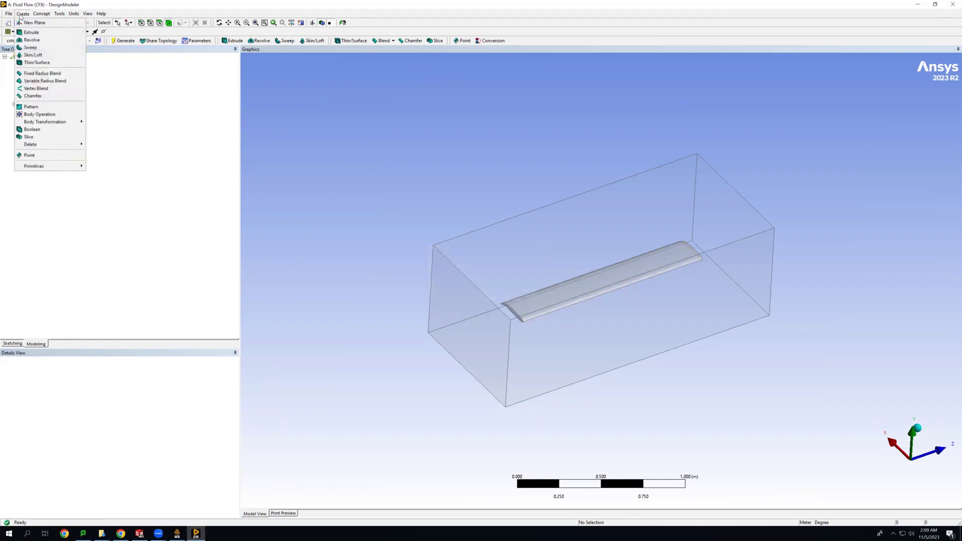
left_click(35, 130)
left_click(75, 389)
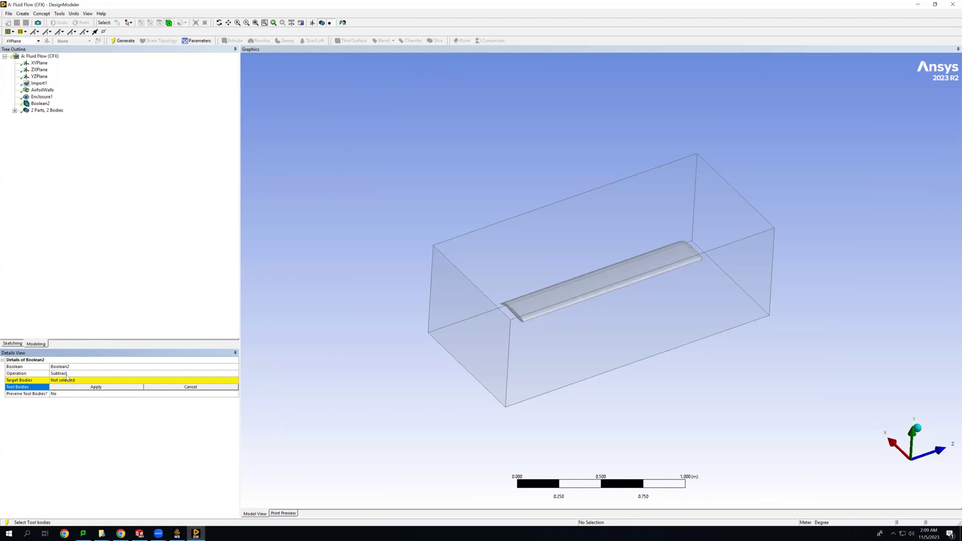
left_click(506, 385)
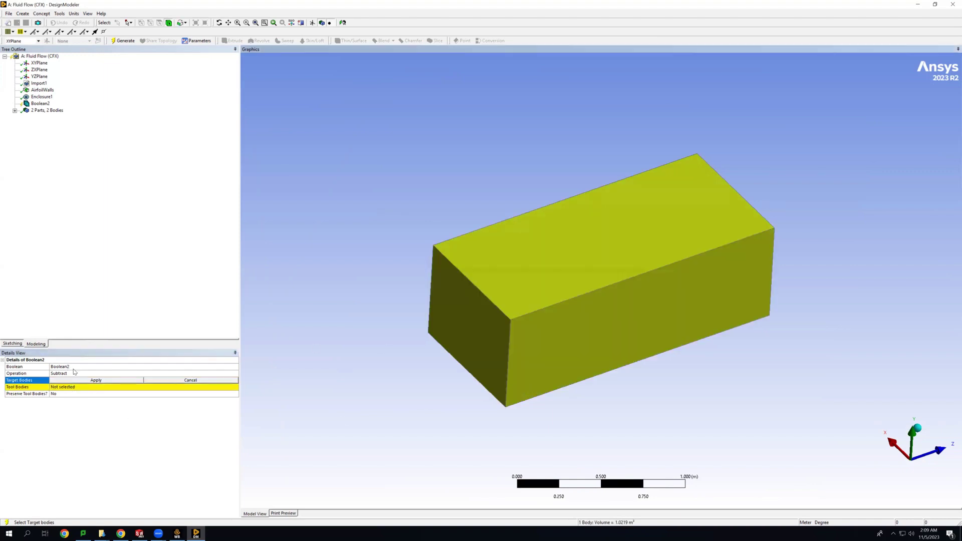
left_click(86, 385)
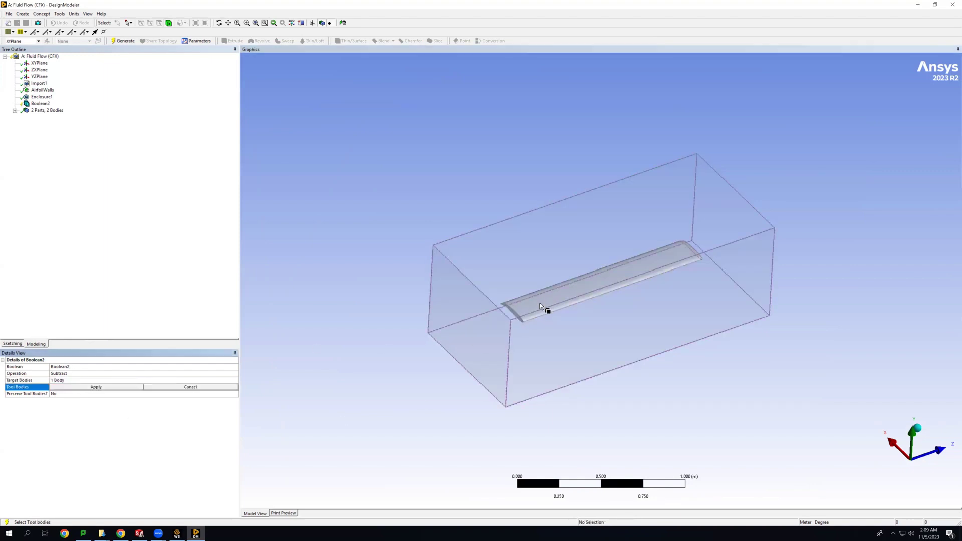
left_click(540, 303)
left_click(96, 387)
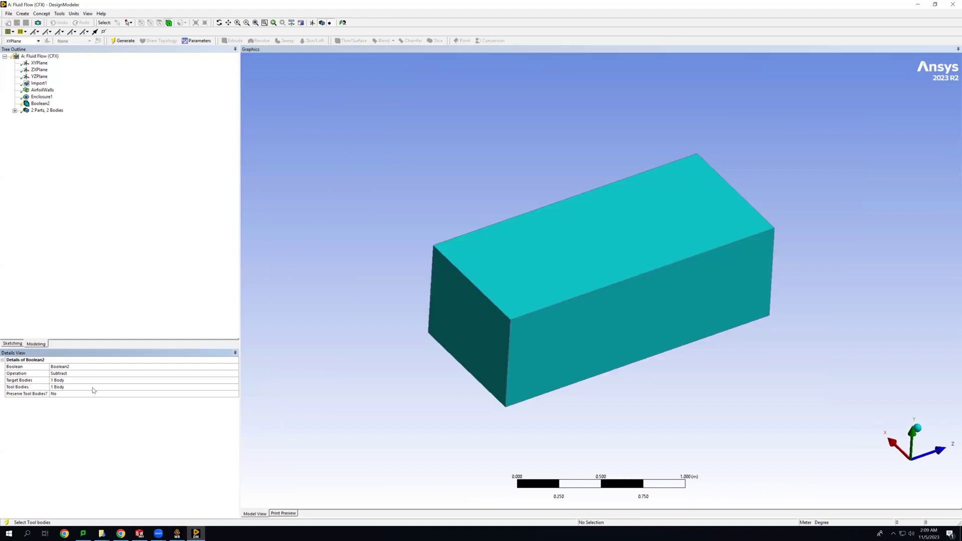
left_click(122, 41)
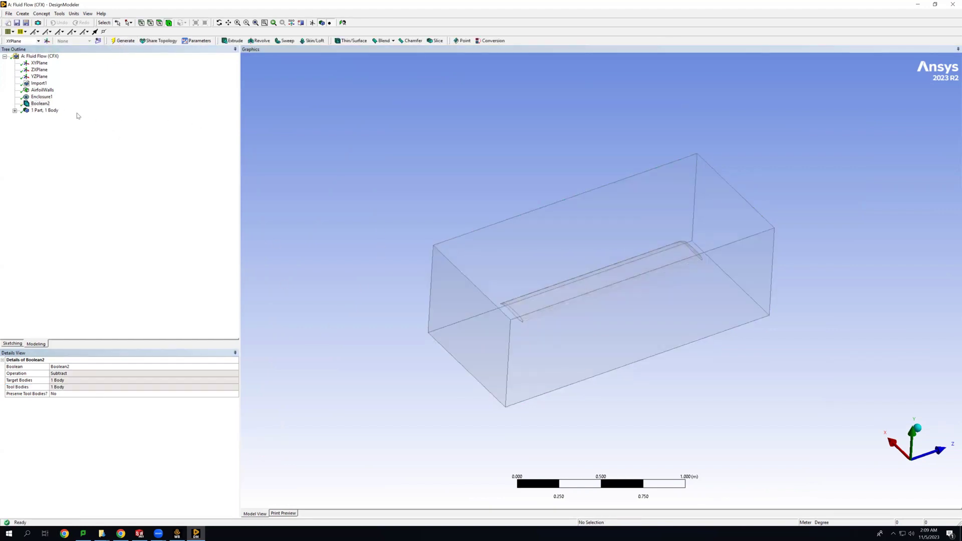
- Inspect the solid body left by the Boolean and the faces in the AirfoilWalls named selection
left_click(14, 110)
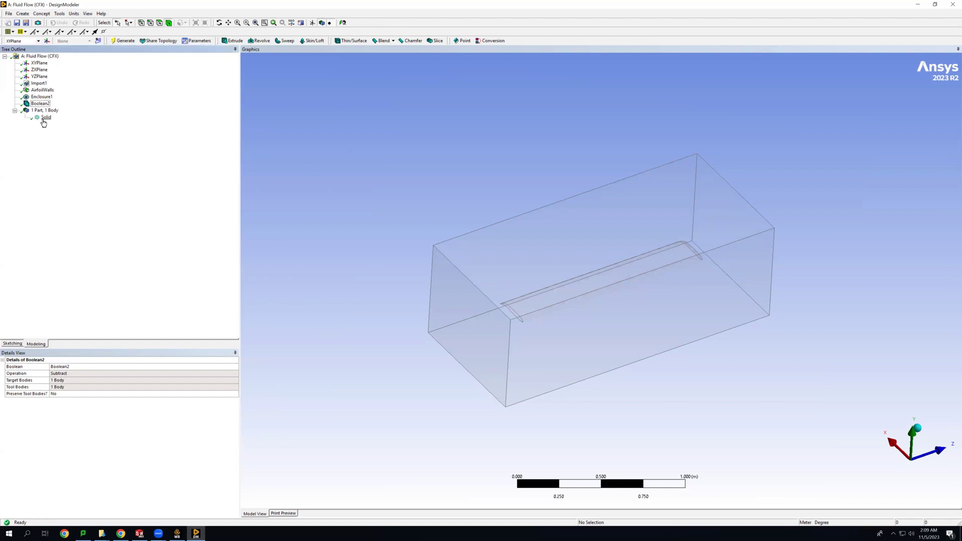
left_click(46, 118)
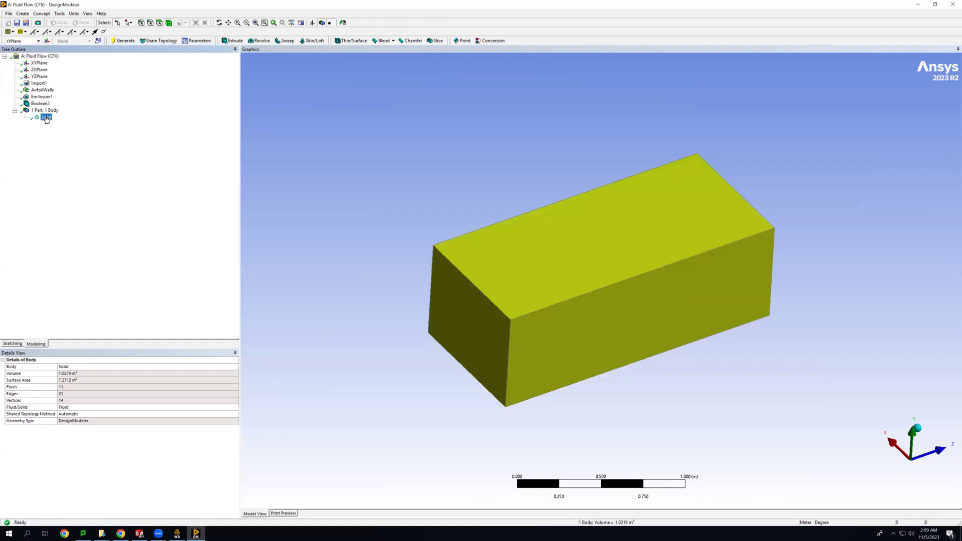
left_click(333, 366)
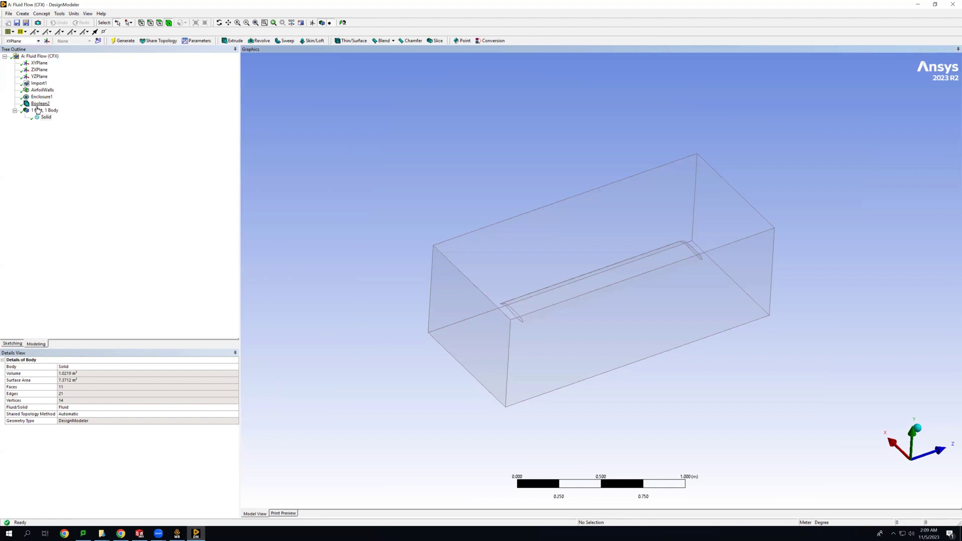
left_click(42, 91)
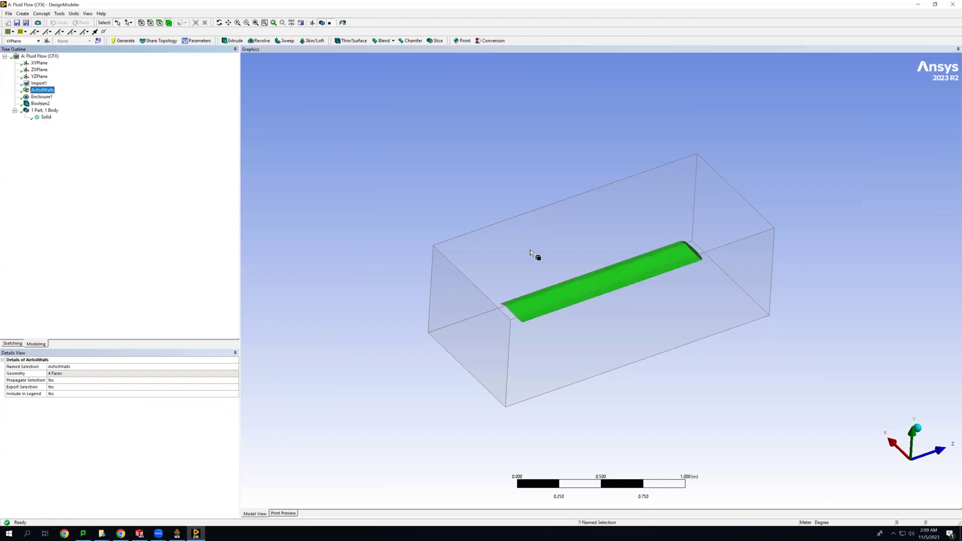
- Save the project as Flapped Airfoil Test and close DesignModeler
left_click(16, 23)
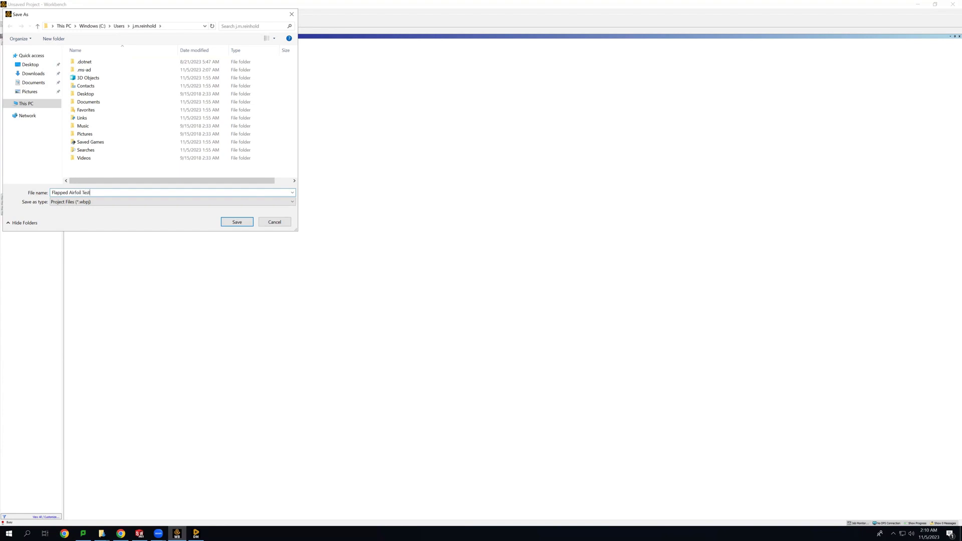
key("Return")
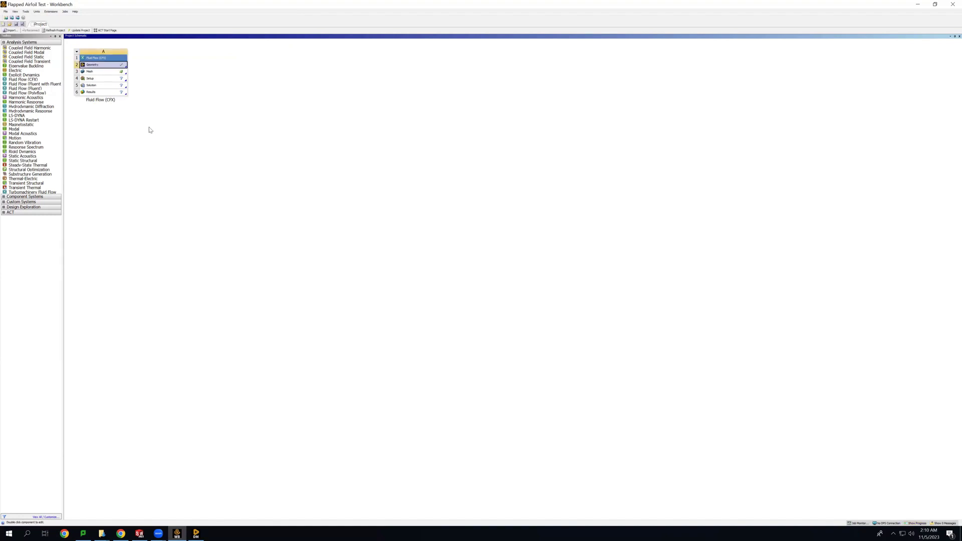
left_click(196, 533)
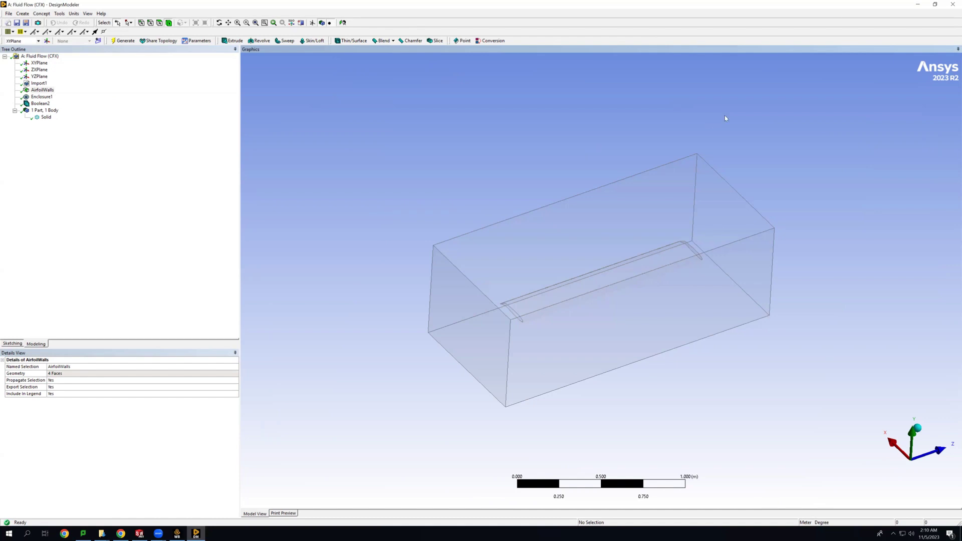
left_click(953, 4)
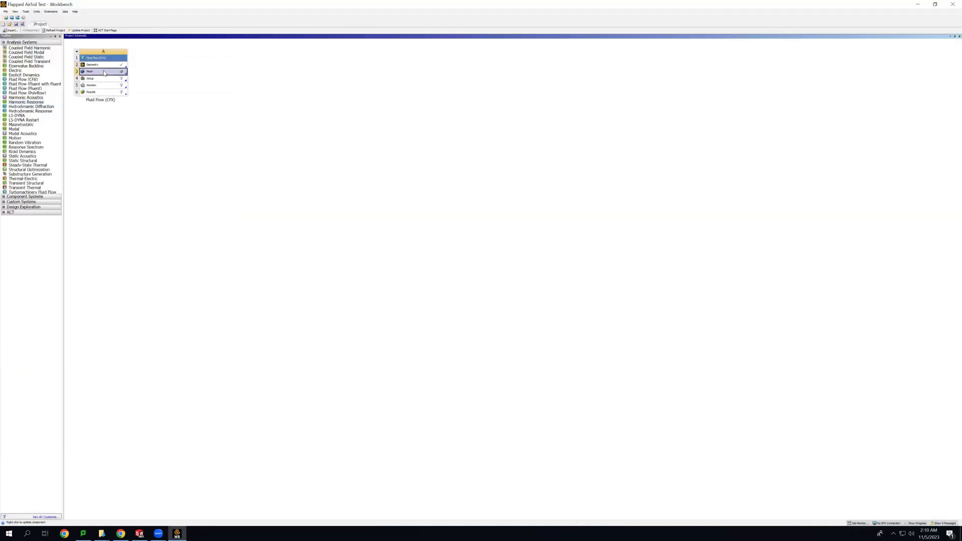
- Refresh the Mesh cell of the Fluid Flow (CFX) system and open it for editing in Meshing
right_click(105, 72)
left_click(119, 121)
right_click(110, 74)
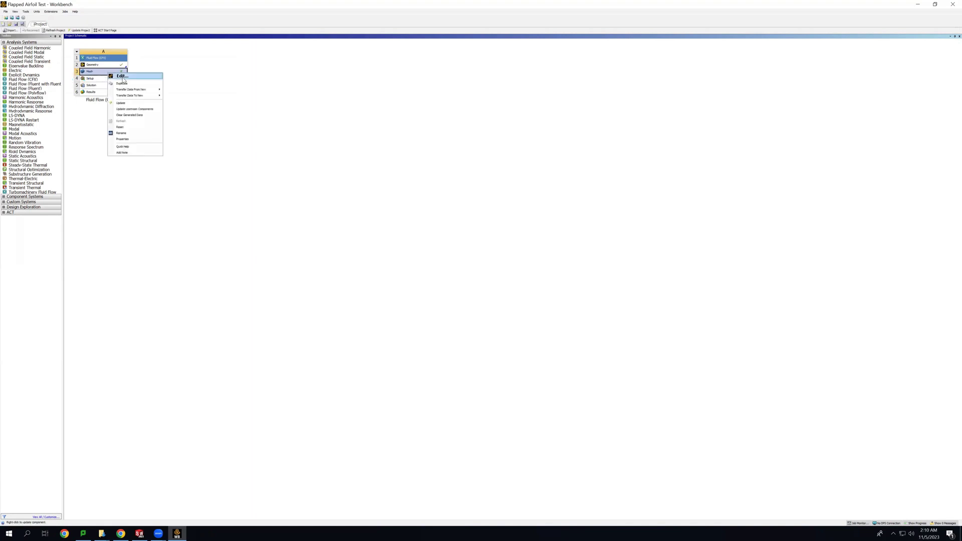
left_click(132, 77)
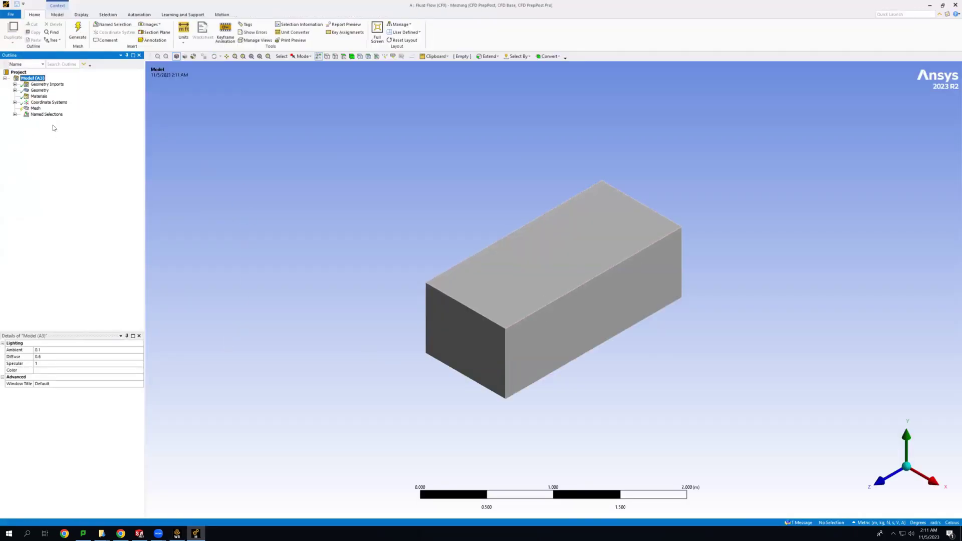
- Generate the mesh of the fluid domain with the default CFD and CFX settings
left_click(35, 109)
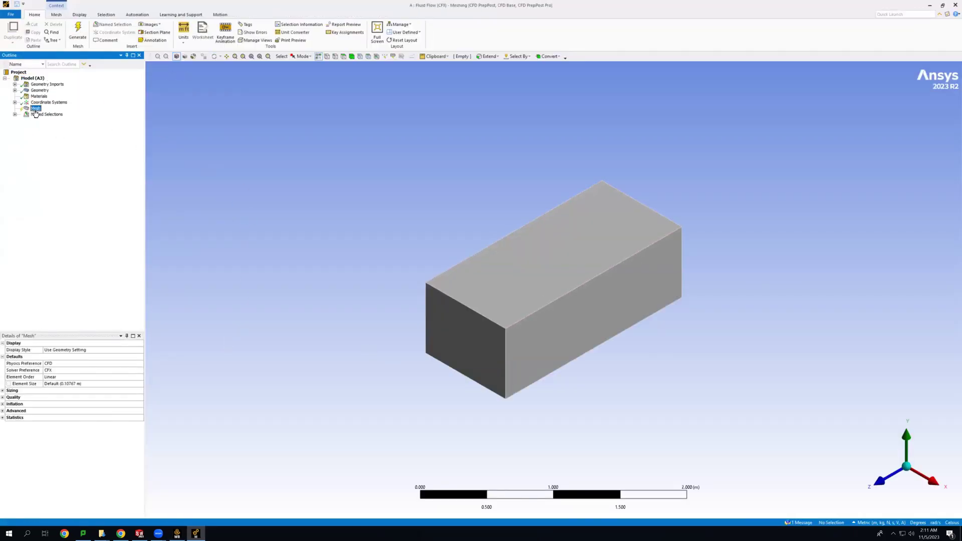
left_click(78, 33)
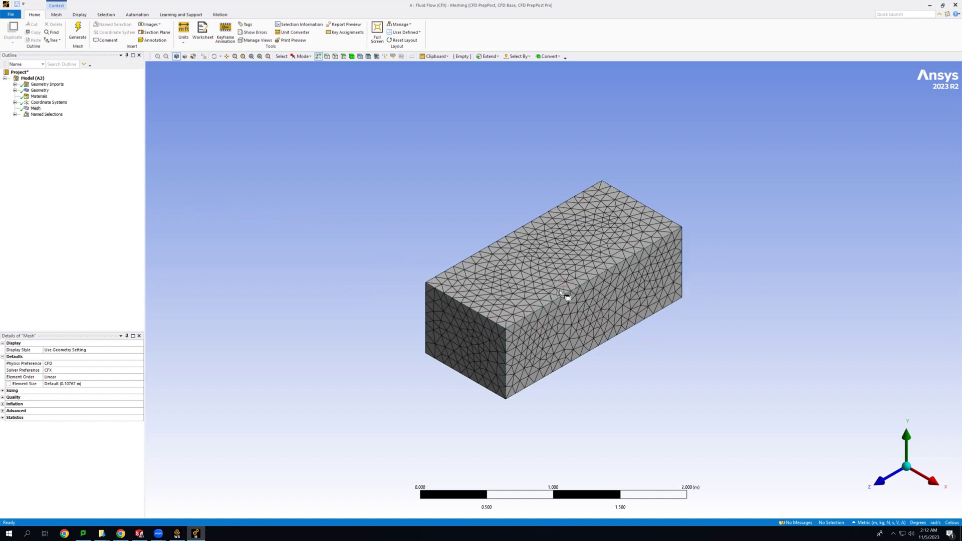
- Create a named selection called Inlet from the long outer face on the negative X side of the enclosure box
left_click(15, 114)
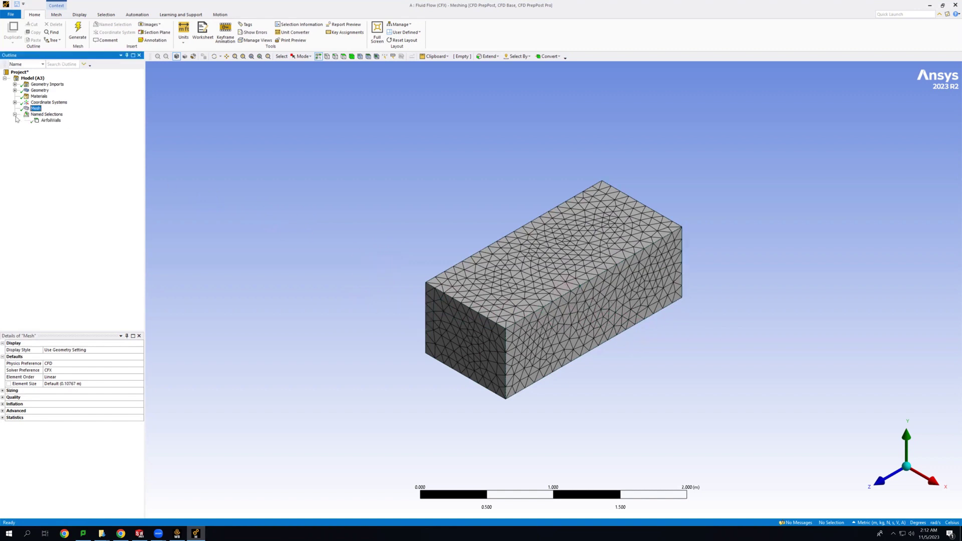
left_click(46, 114)
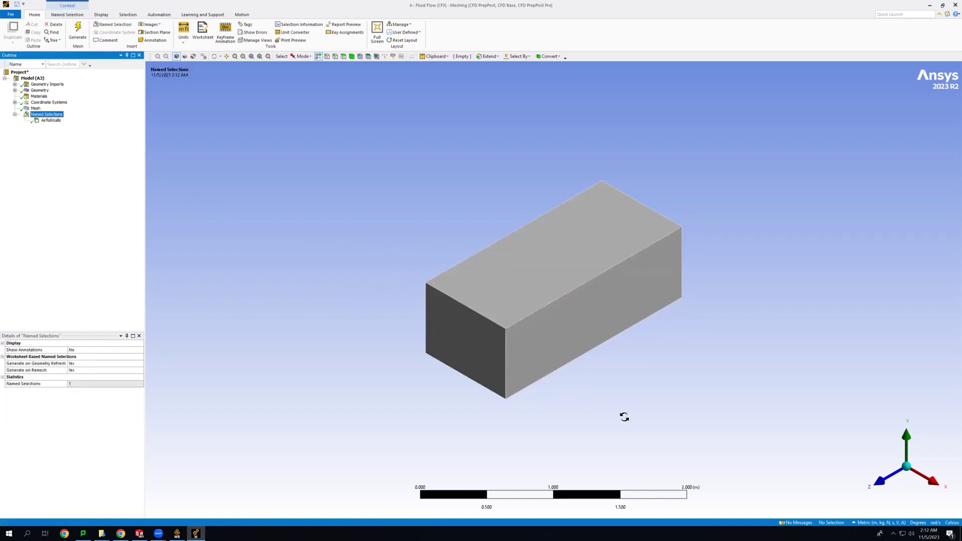
middle_click_drag(625, 417, 822, 376)
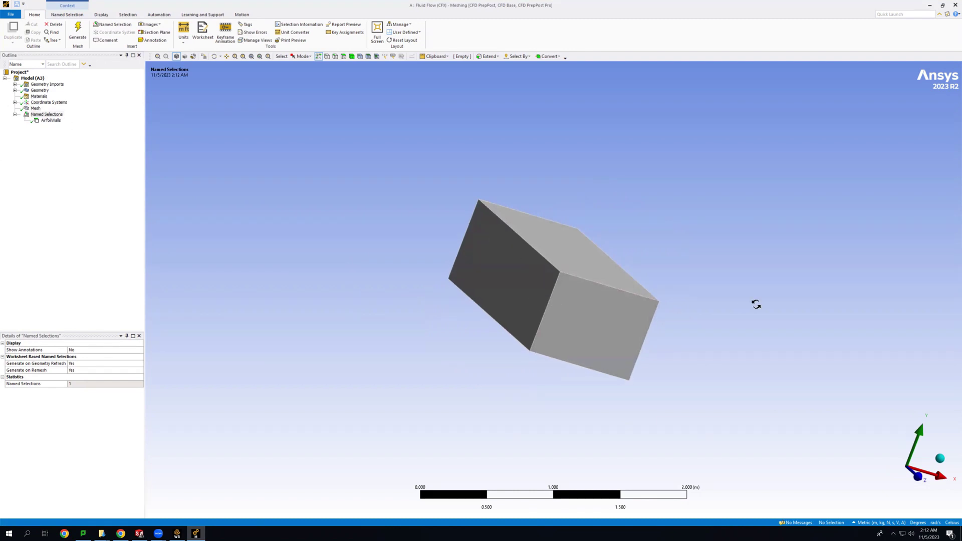
middle_click_drag(756, 302, 654, 319)
middle_click_drag(403, 349, 501, 359)
left_click(507, 288)
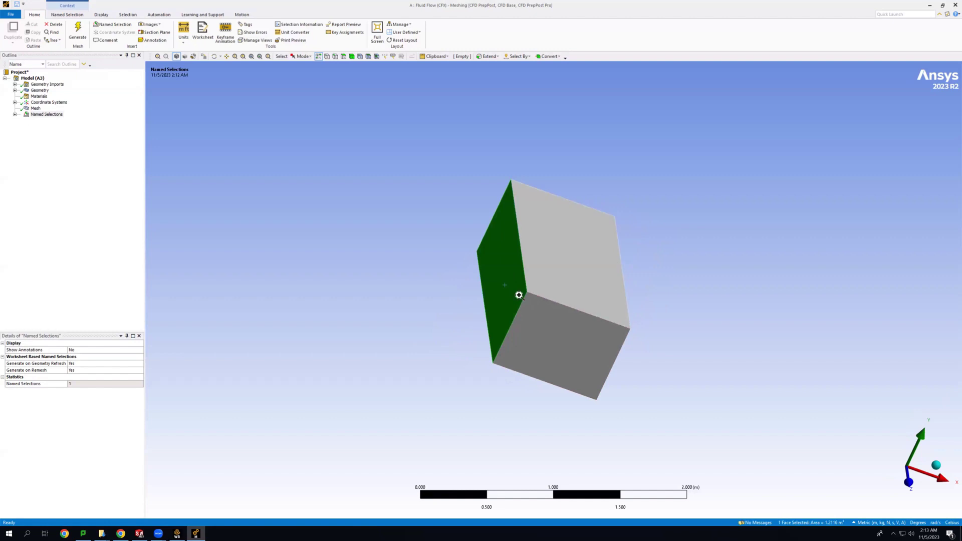
right_click(520, 295)
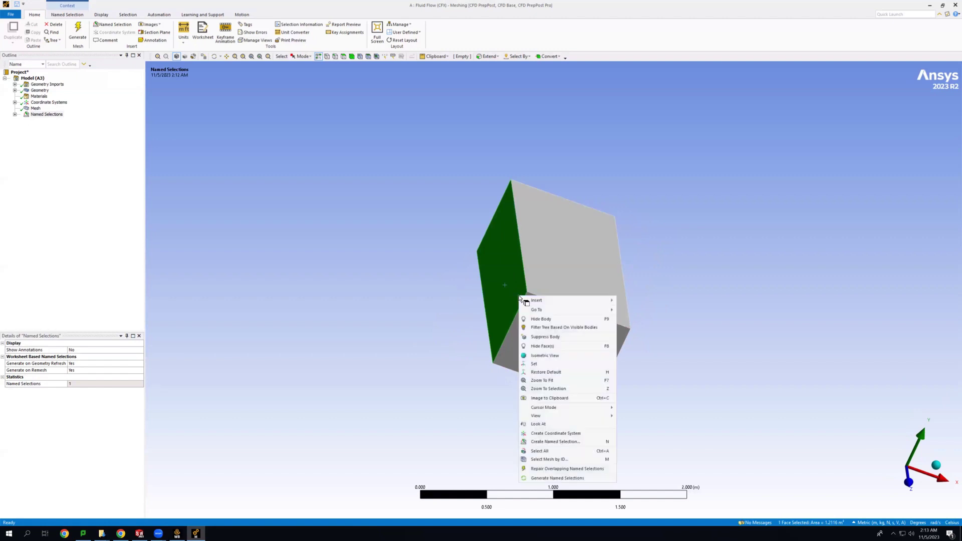
left_click(551, 442)
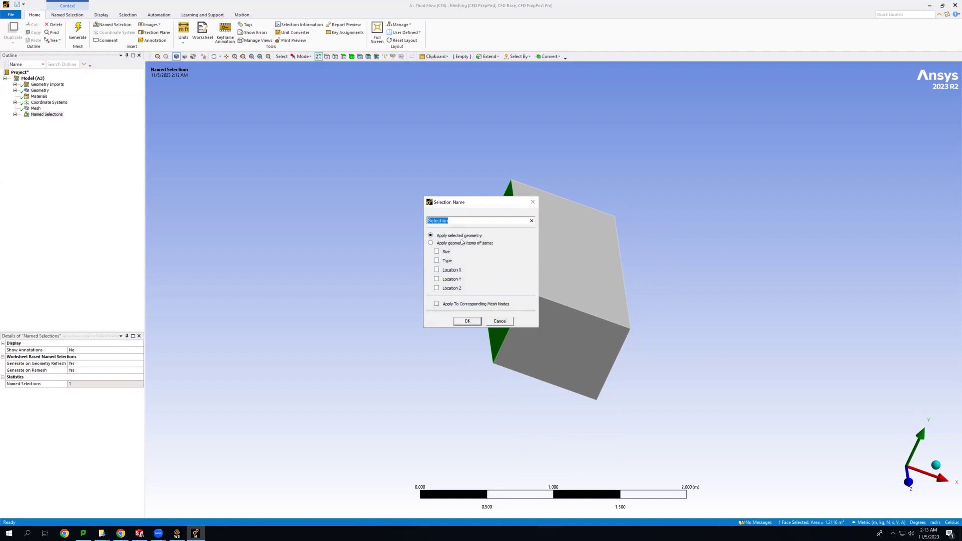
type("i")
key("Return")
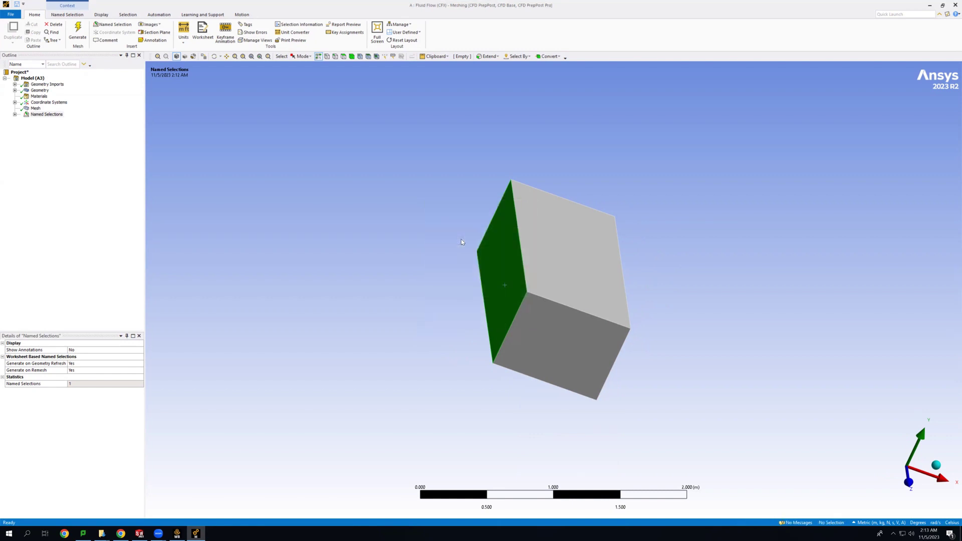
- Create a named selection called Outlet from the face on the positive X side, opposite the inlet
middle_click_drag(698, 301, 627, 300)
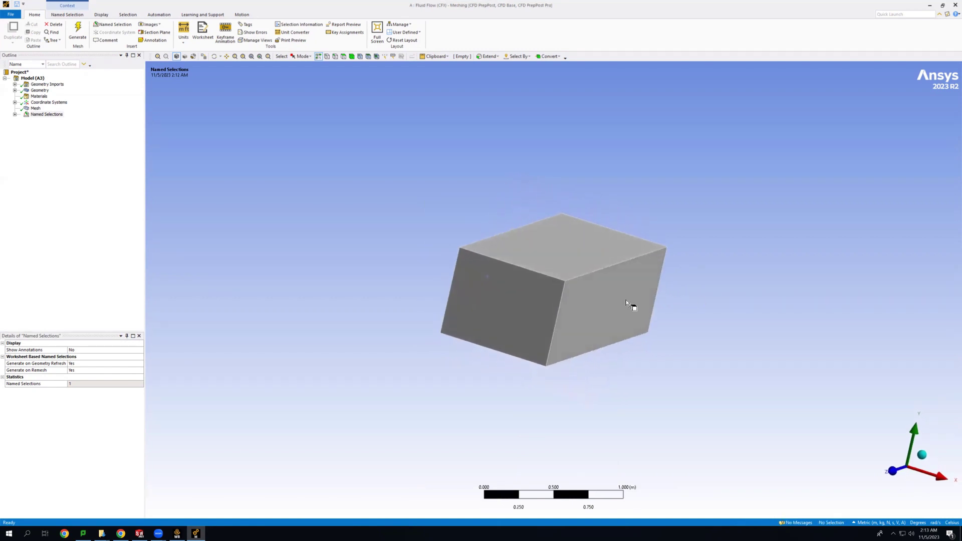
left_click(621, 301)
right_click(611, 305)
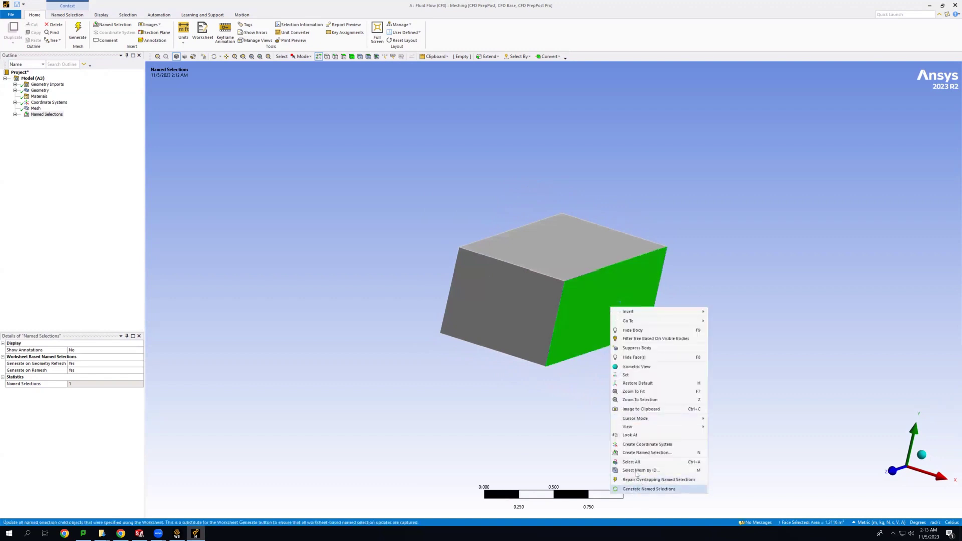
left_click(645, 453)
type("O")
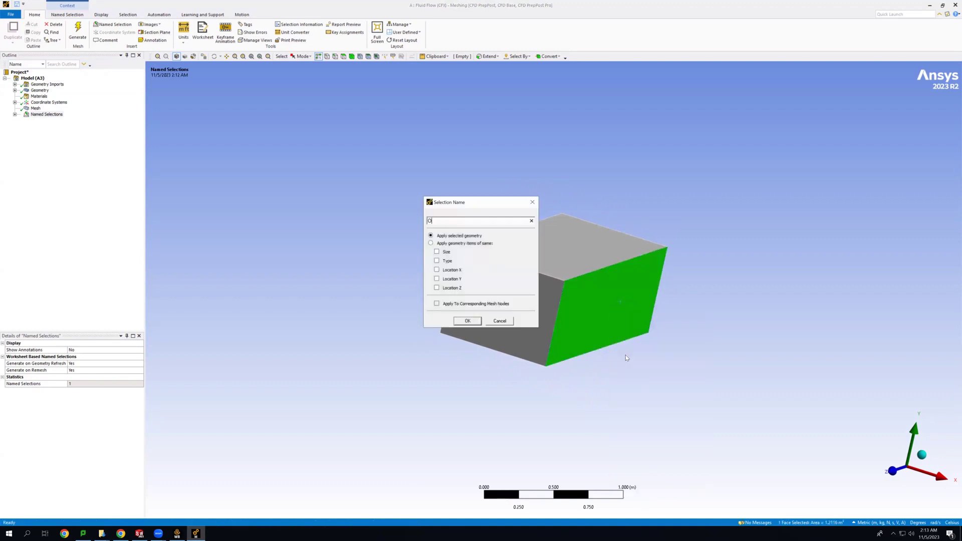
type("utlet")
key("Return")
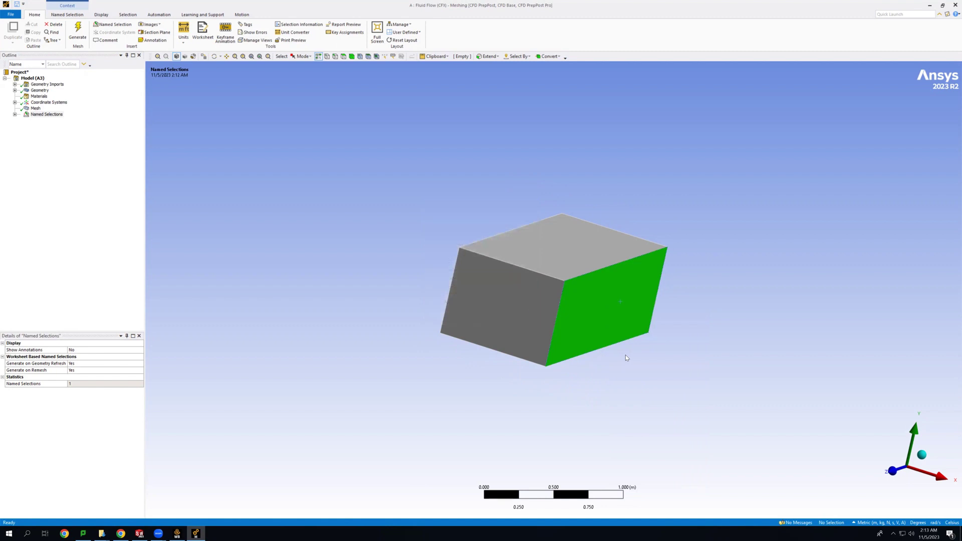
- Create a named selection called Fluid Walls from the four remaining outer faces of the enclosure box
left_click(525, 309)
left_click(562, 234, "ctrl")
middle_click_drag(892, 245, 589, 375)
left_click(543, 356, "ctrl")
middle_click_drag(725, 297, 641, 299)
left_click(601, 296, "ctrl")
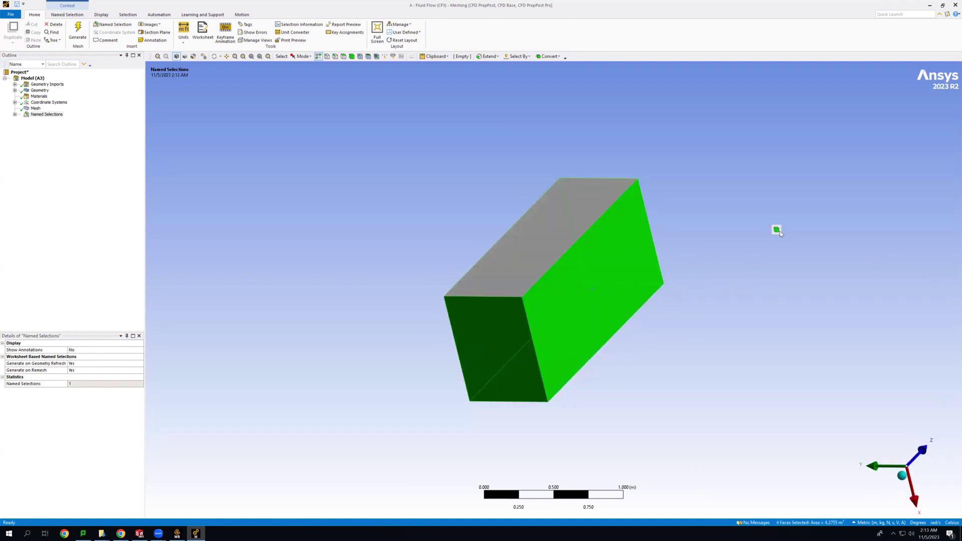
middle_click_drag(709, 236, 612, 322)
right_click(612, 323)
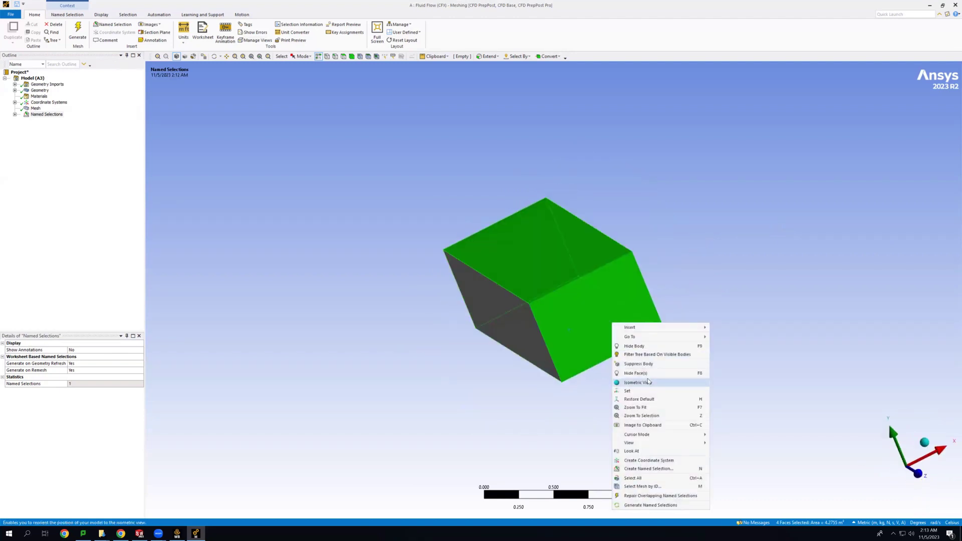
left_click(648, 468)
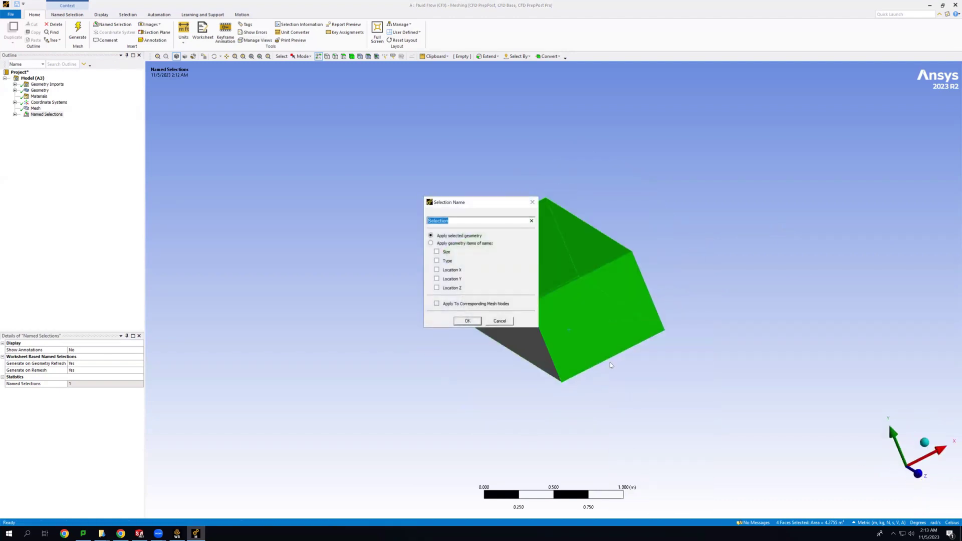
type("Fluid Walls")
key("Return")
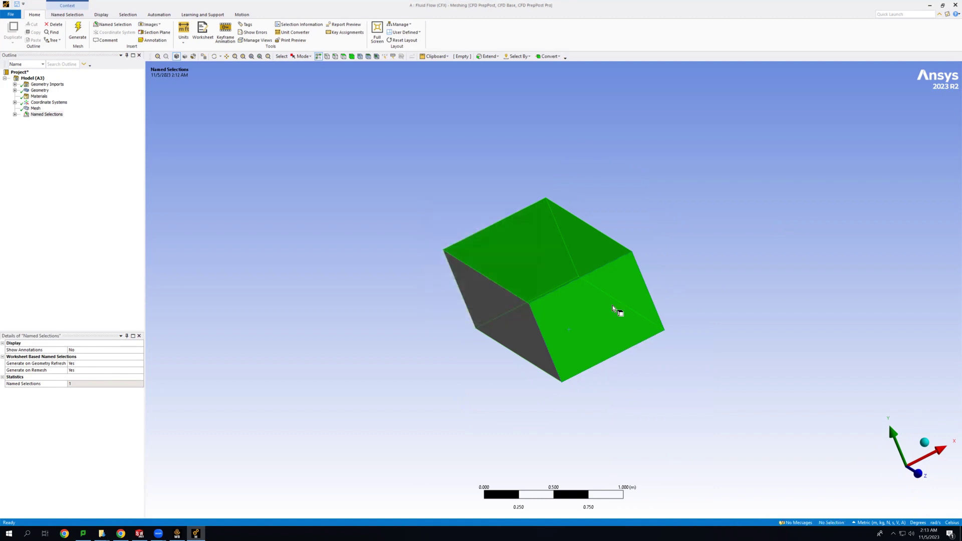
- Expand the named selections list and switch the model display to wireframe so the airfoil inside the box can be seen
left_click(15, 115)
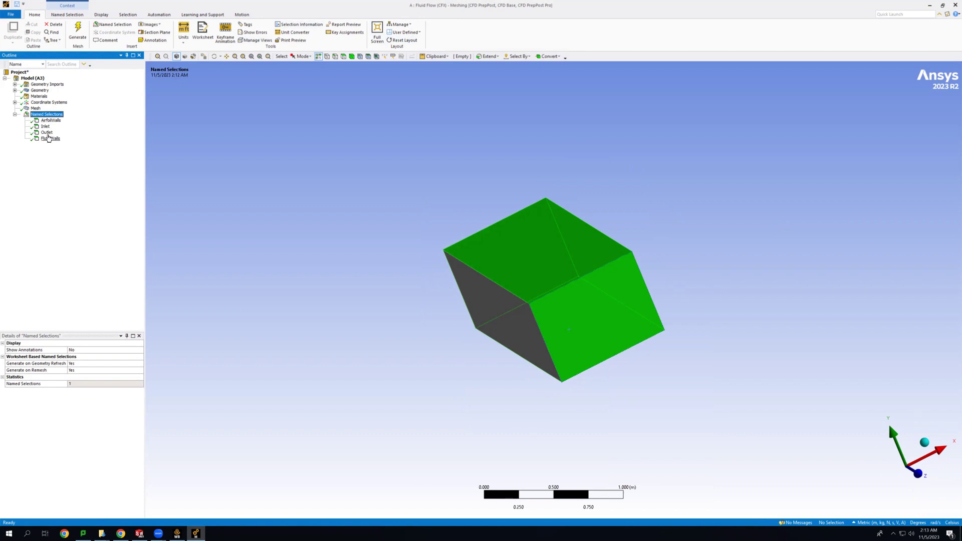
left_click(344, 161)
middle_click_drag(551, 199, 558, 285)
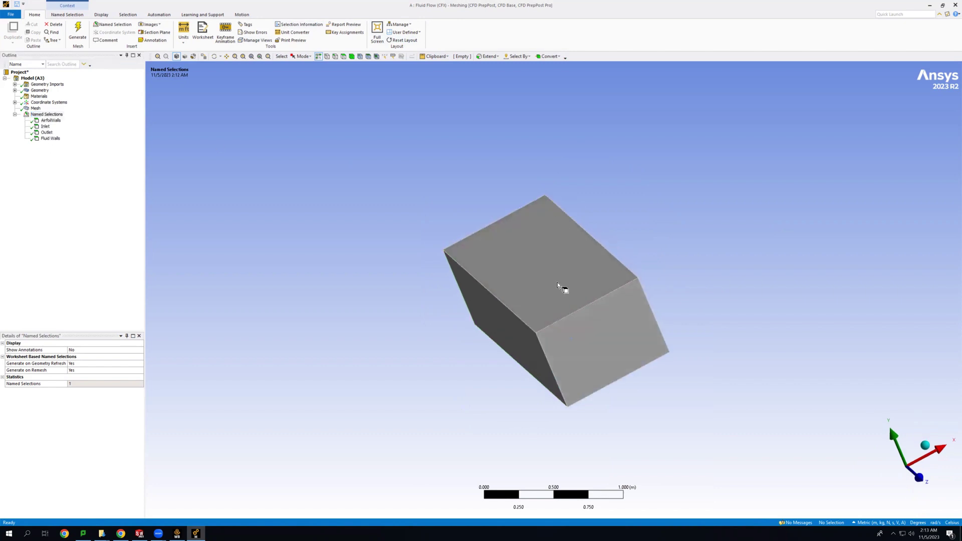
left_click(558, 285)
right_click(561, 295)
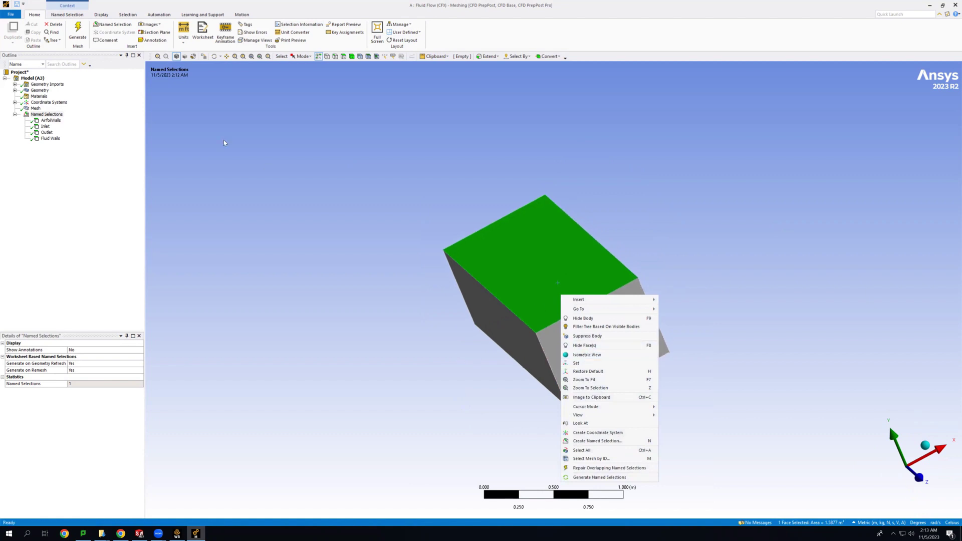
left_click(101, 15)
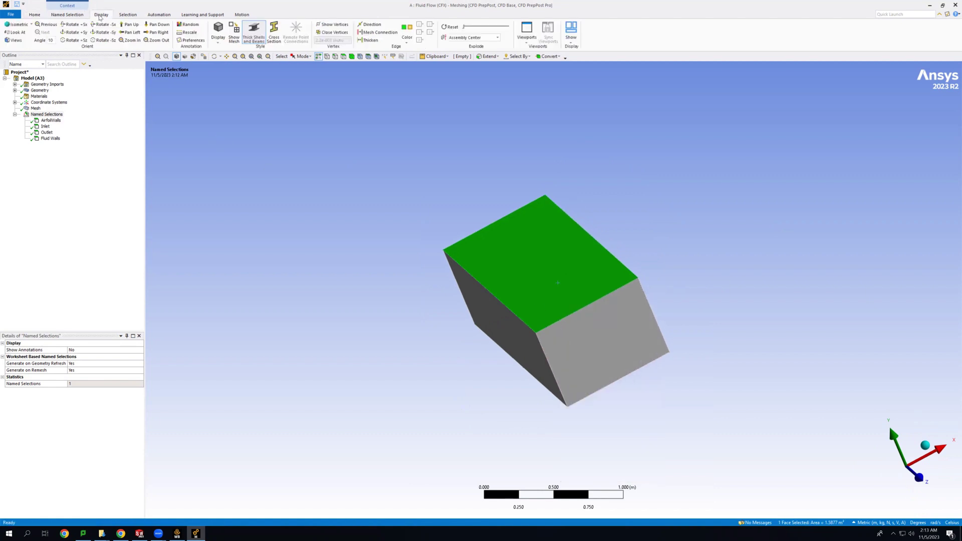
left_click(219, 41)
left_click(233, 65)
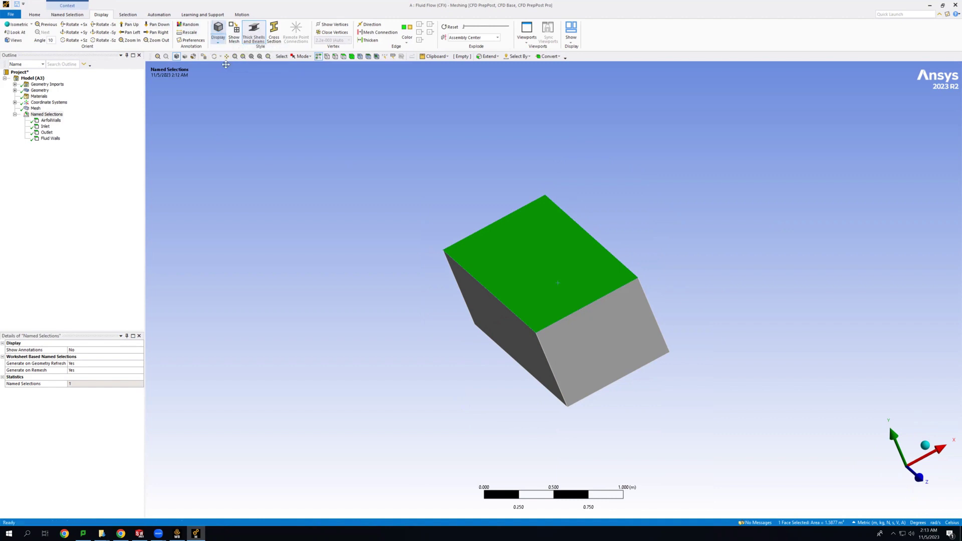
left_click(383, 223)
middle_click_drag(383, 223, 603, 283)
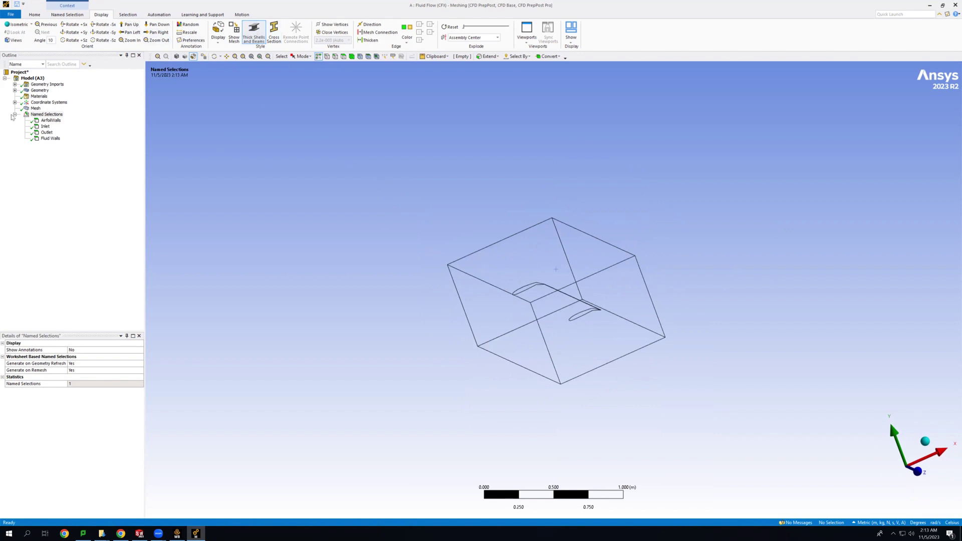
- Check the faces assigned to the Inlet, Outlet, Fluid Walls and AirfoilWalls named selections, and save the project
left_click(46, 127)
left_click(50, 121)
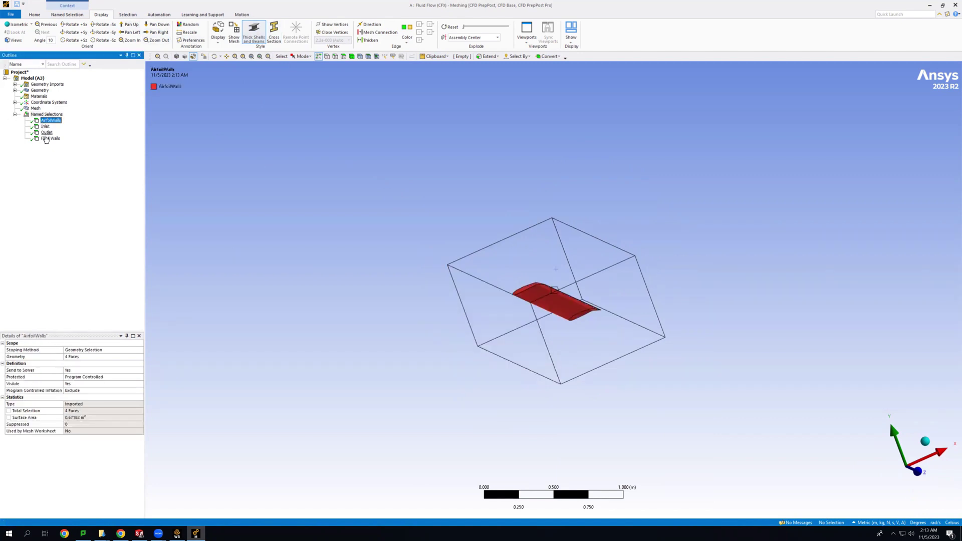
left_click(46, 133)
left_click(51, 139)
left_click(50, 121)
left_click(18, 6)
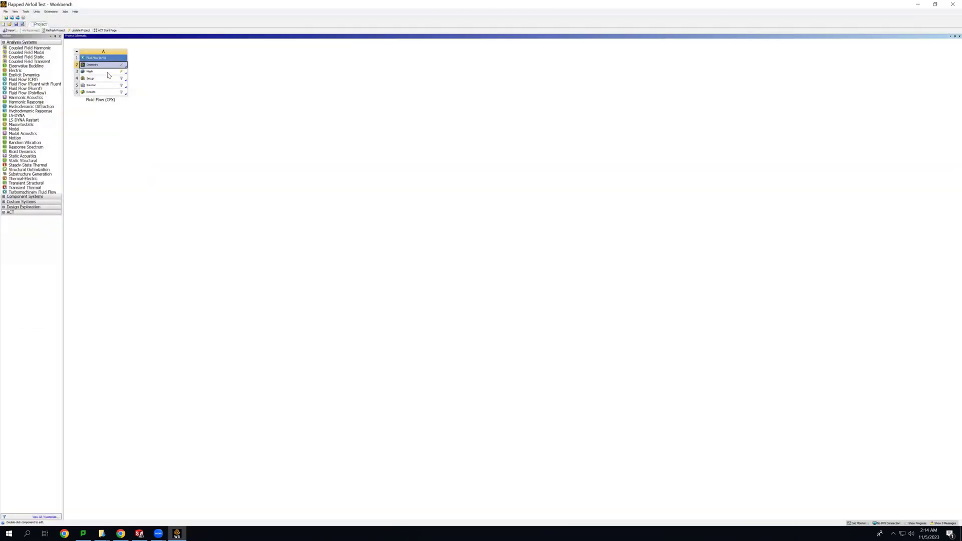
- Update the Mesh cell of the Fluid Flow (CFX) system and try to refresh its Setup cell
right_click(107, 73)
left_click(131, 103)
right_click(105, 78)
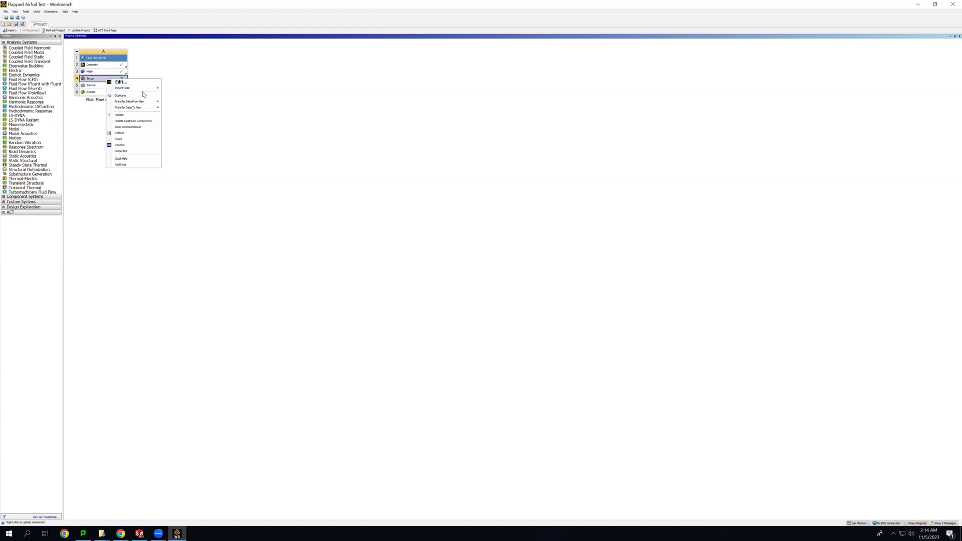
left_click(120, 132)
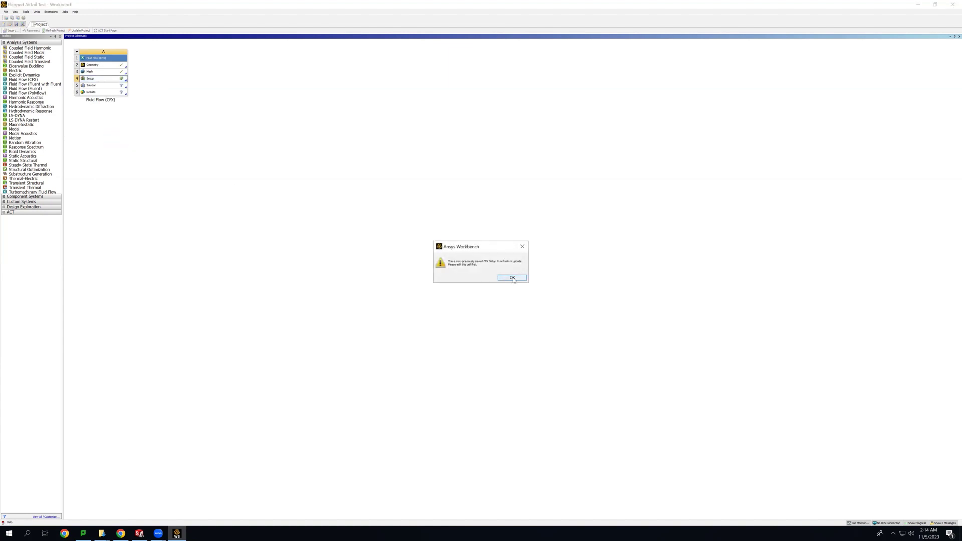
left_click(513, 278)
- Open the Setup cell in CFX-Pre and insert a new boundary named Inlet
double_click(96, 81)
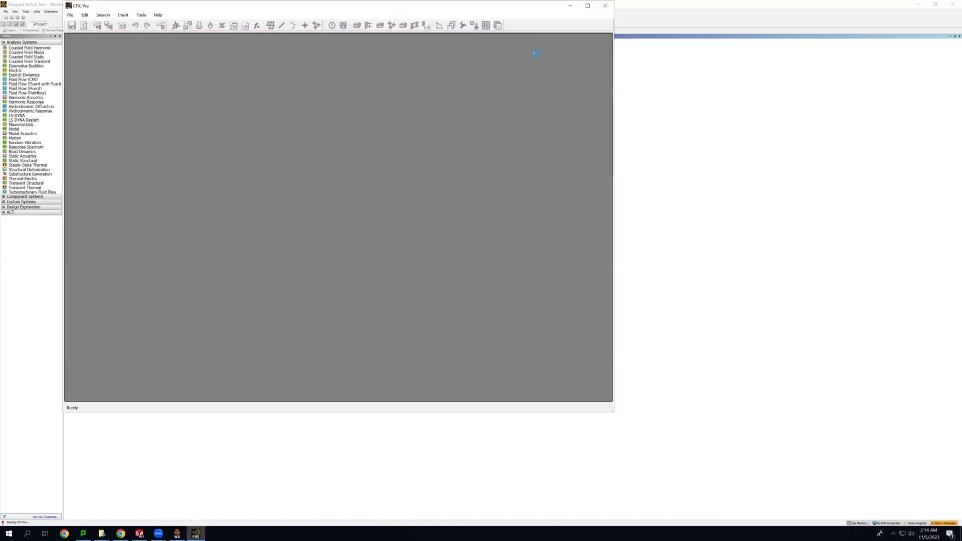
left_click(585, 77)
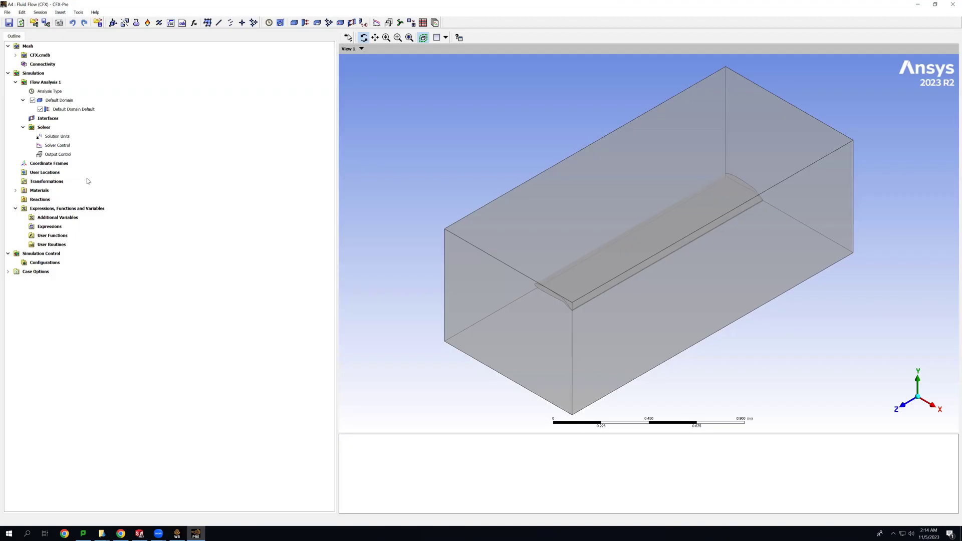
left_click(60, 12)
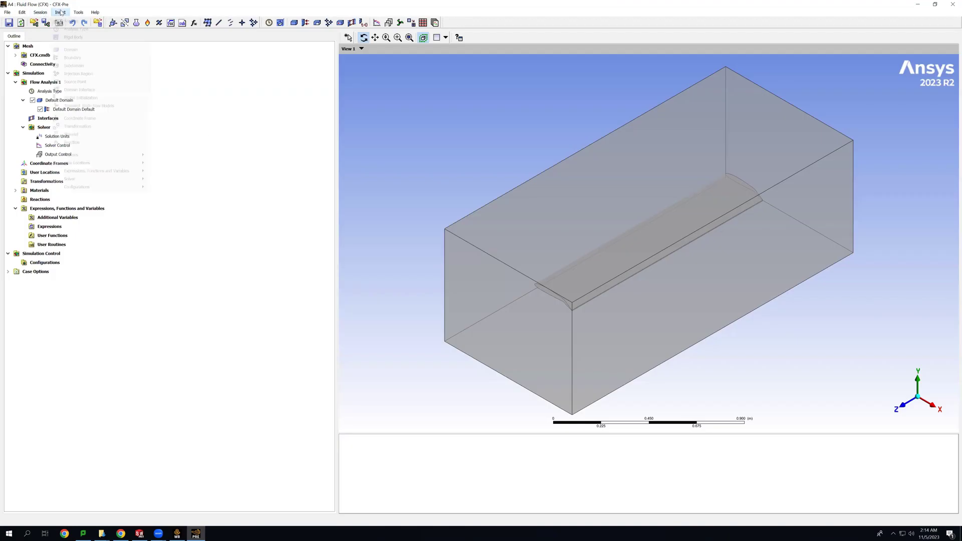
left_click(80, 58)
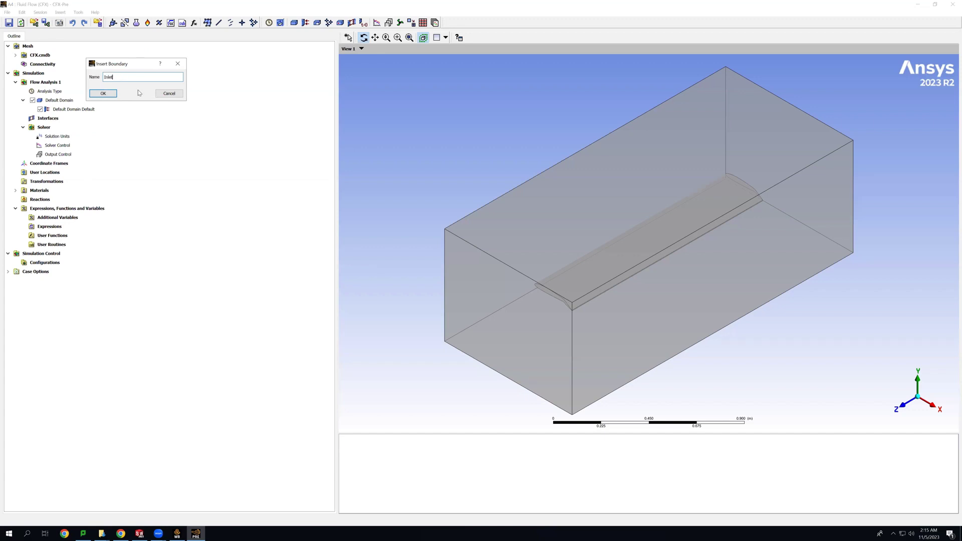
key("Return")
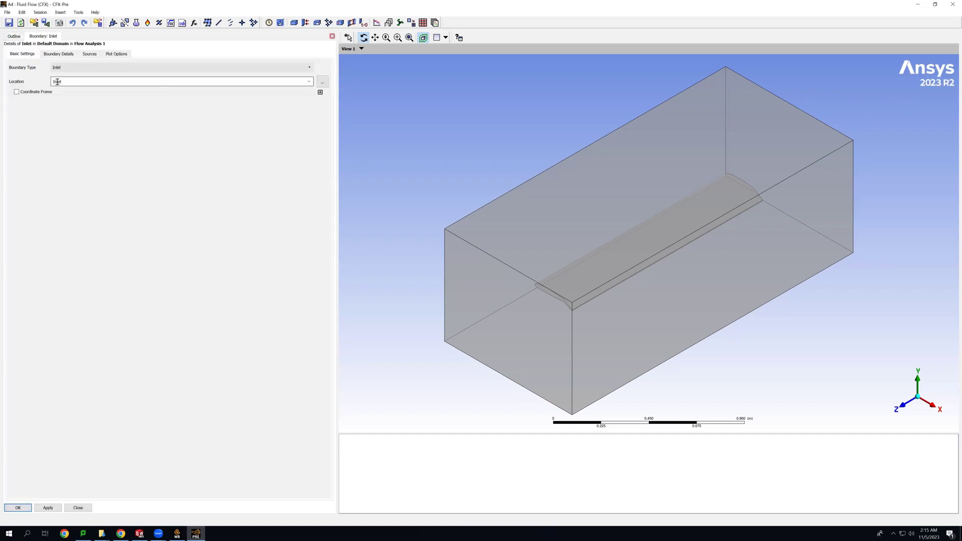
- Set the Inlet boundary's normal speed to 40 m s^-1 and apply the boundary definition
left_click(63, 54)
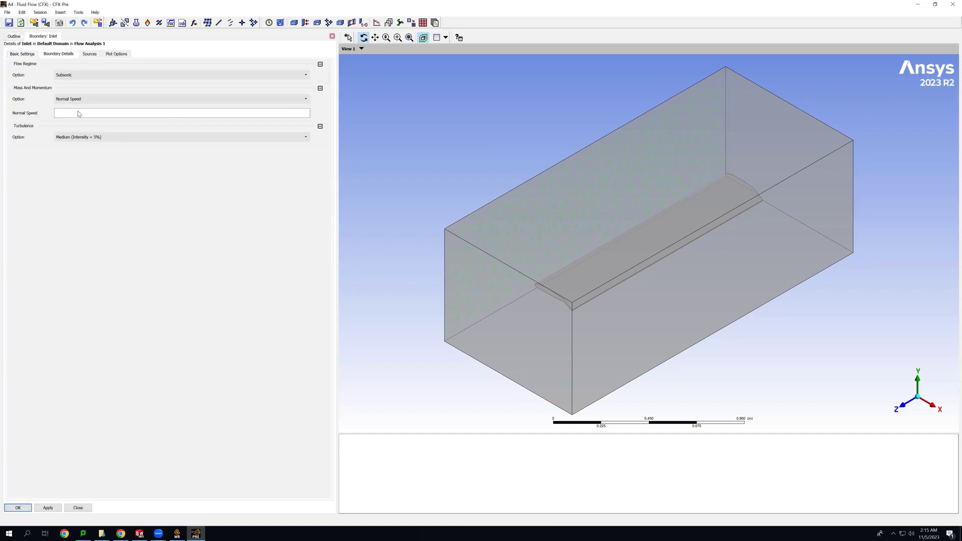
left_click(77, 113)
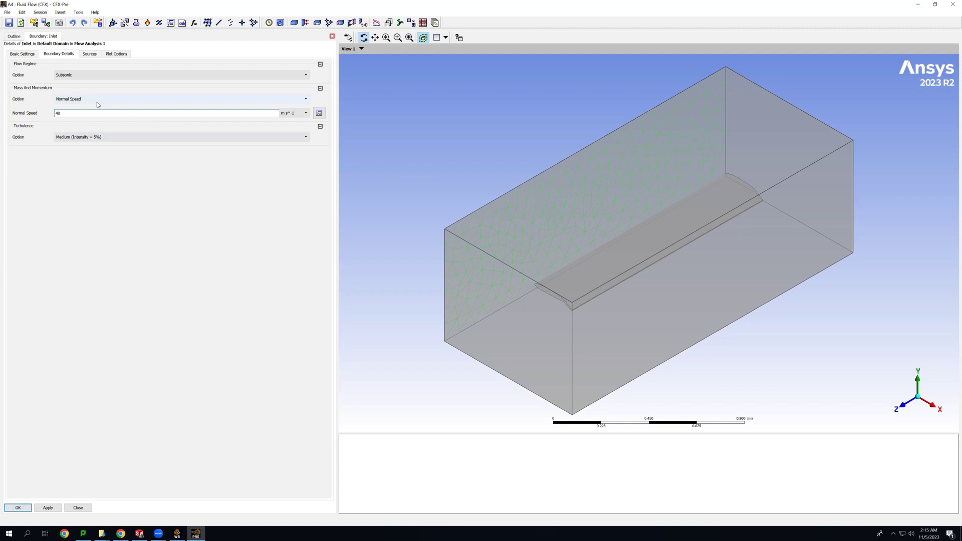
left_click(98, 99)
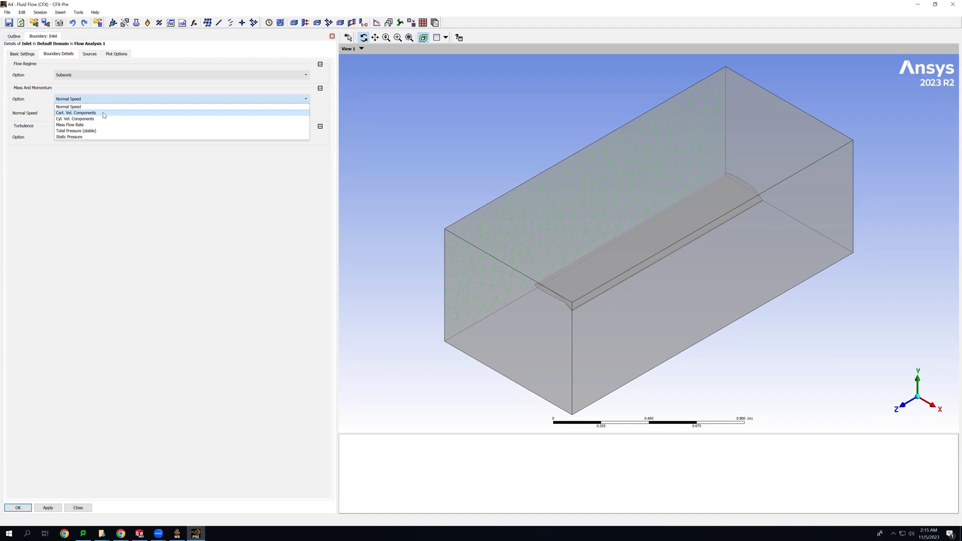
left_click(75, 99)
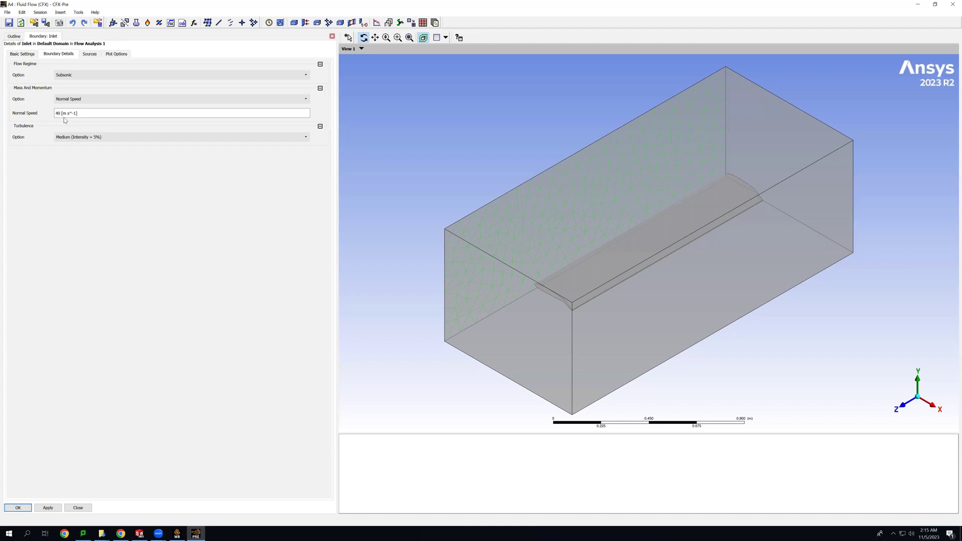
left_click(66, 115)
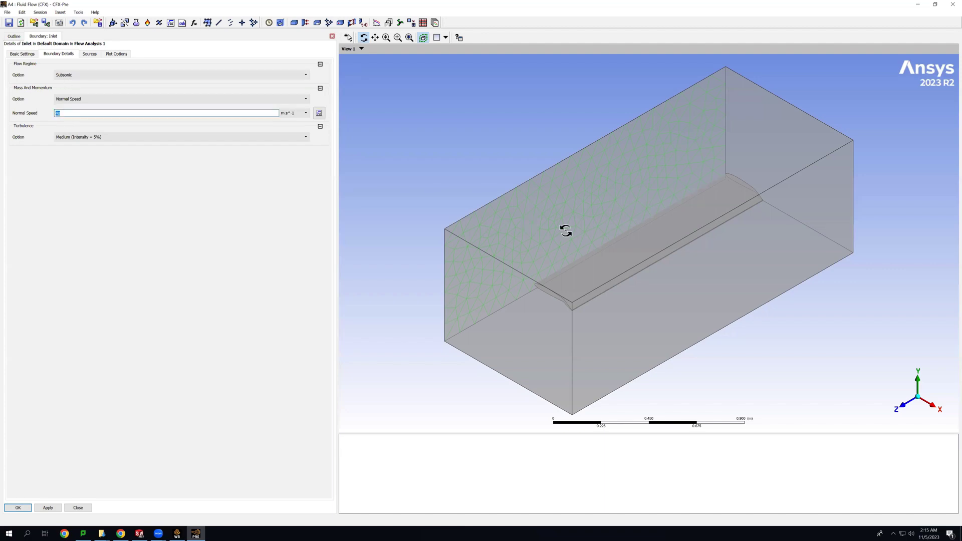
left_click(169, 237)
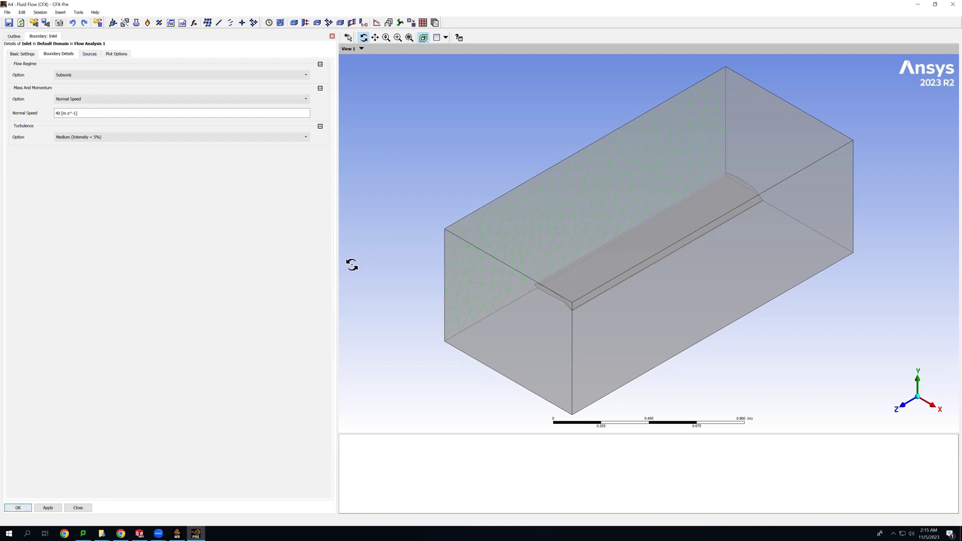
left_click(48, 508)
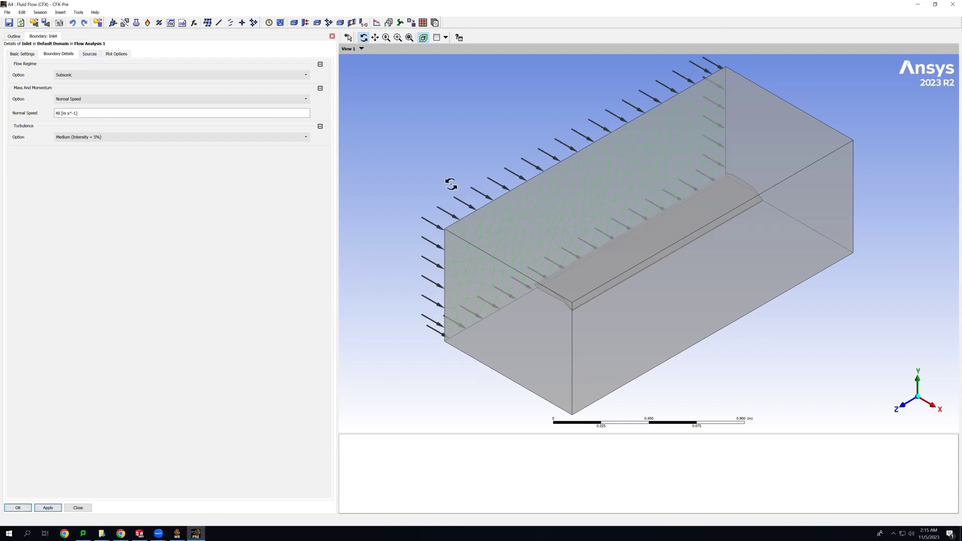
left_click(22, 510)
- Insert a boundary named Outlet with an average static pressure condition and a relative pressure of 0 Pa
left_click(60, 12)
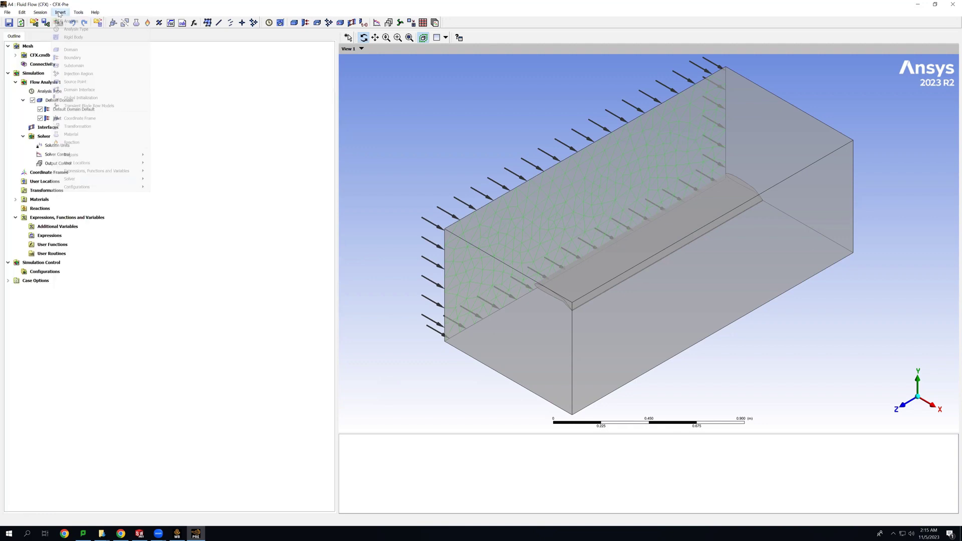
left_click(72, 58)
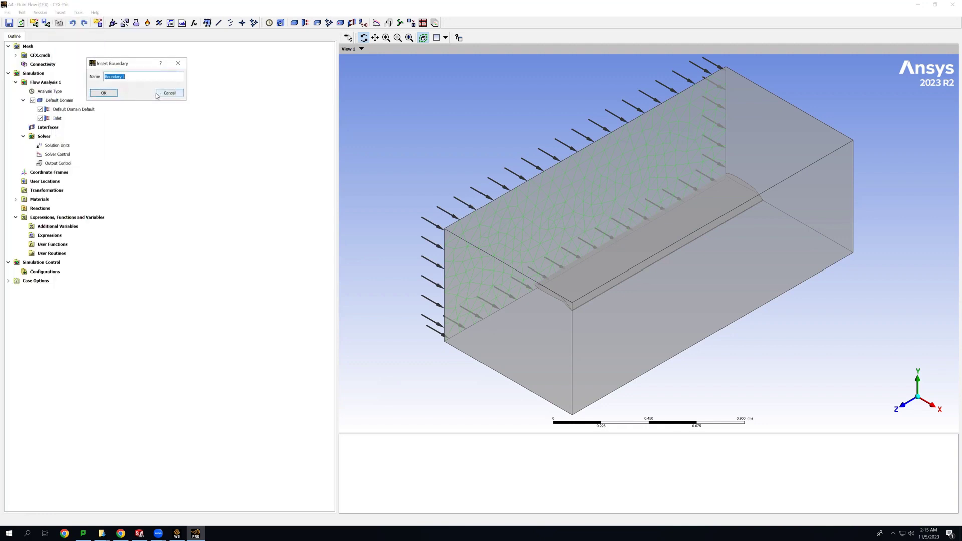
type("Outlet")
key("Return")
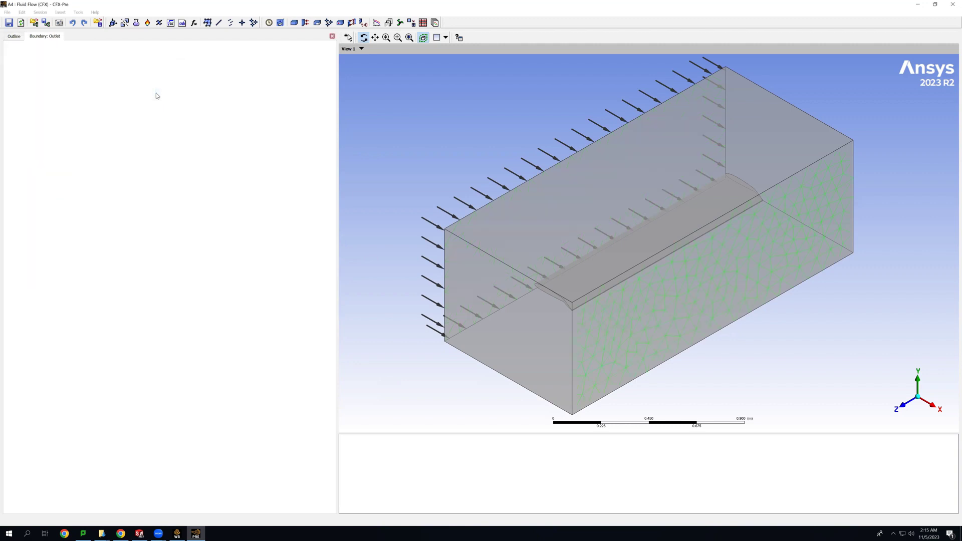
left_click(57, 54)
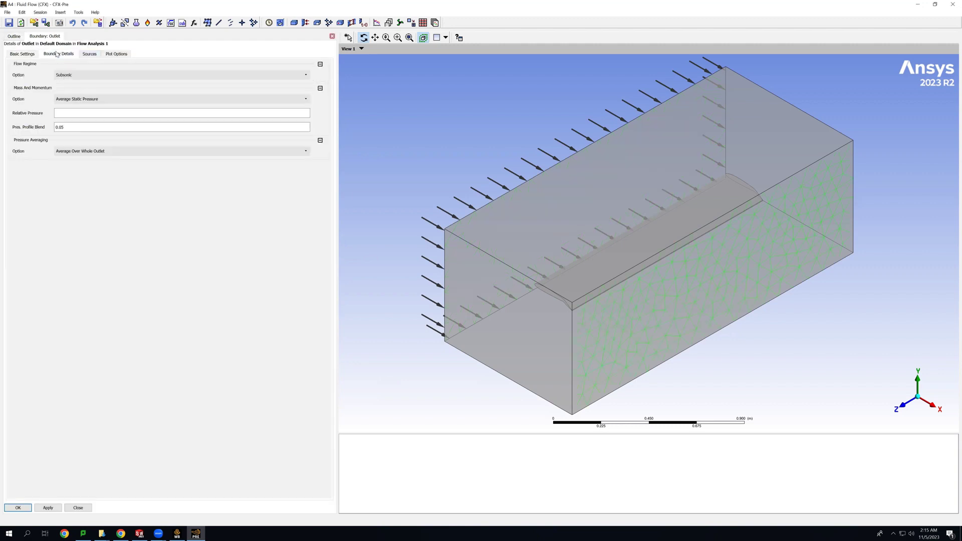
left_click(87, 113)
type("0")
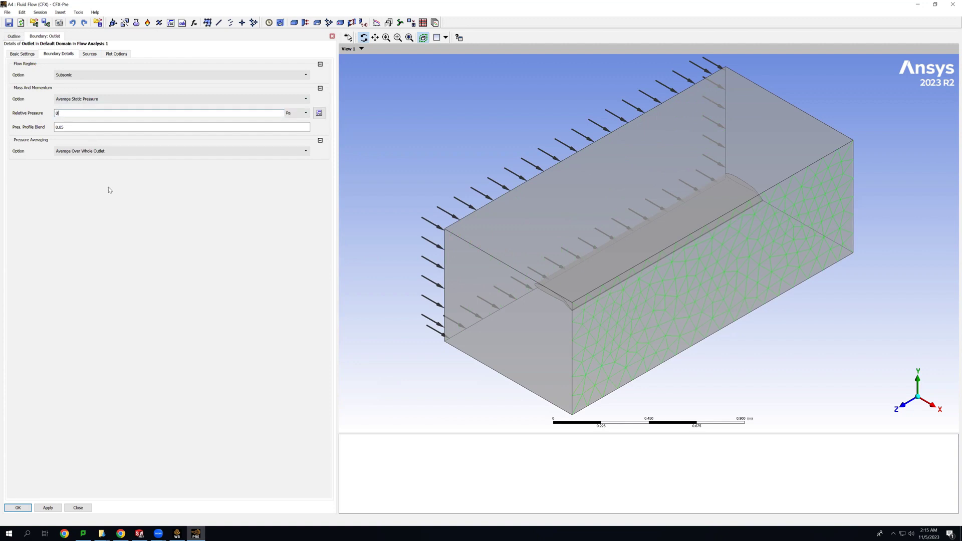
left_click(115, 219)
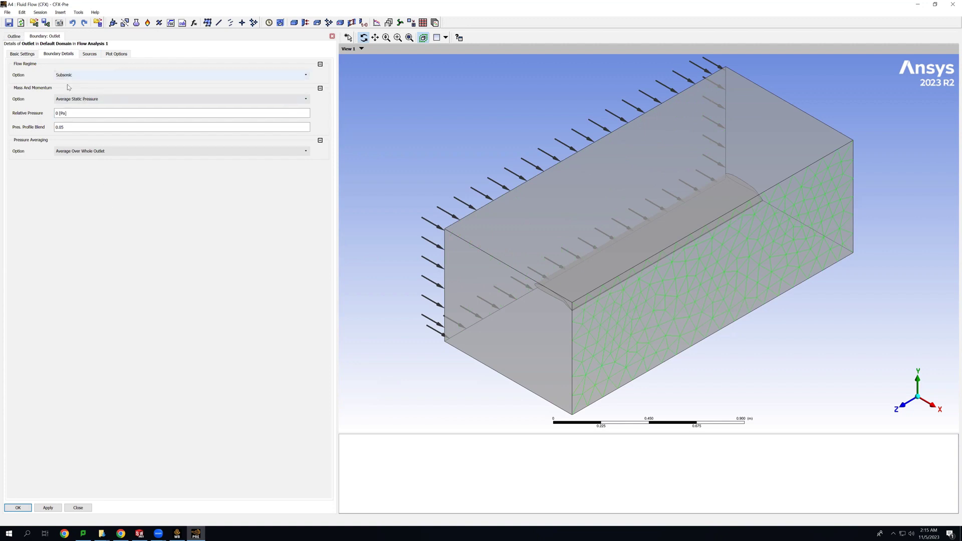
left_click(17, 508)
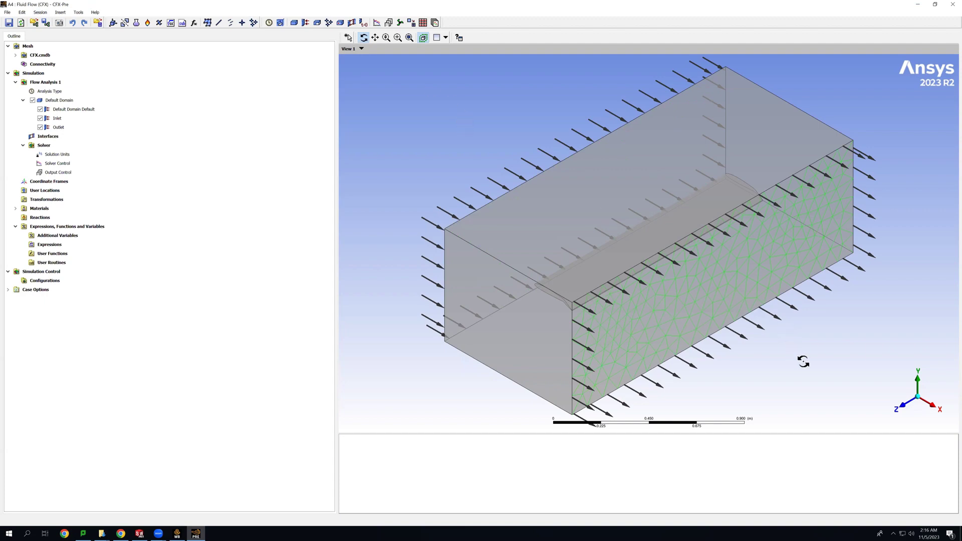
- Insert a boundary named AirfoilBoundary, with type Wall and the AirfoilWalls selection as its location
left_click(60, 12)
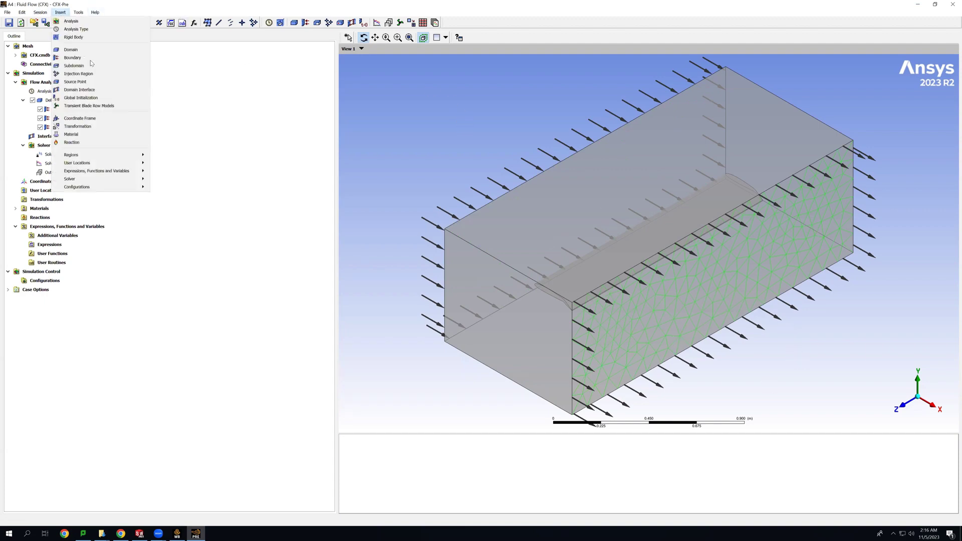
left_click(91, 58)
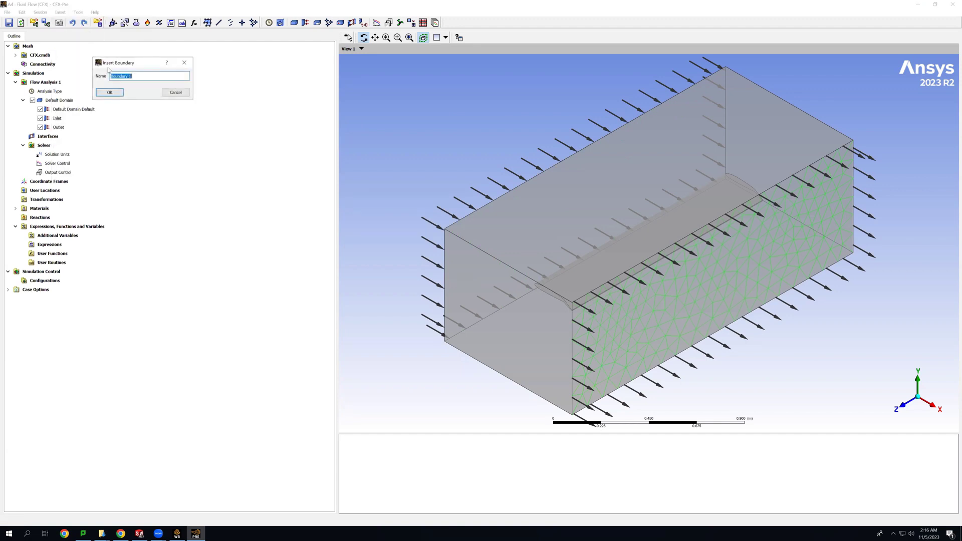
type("Airfoil")
key("Return")
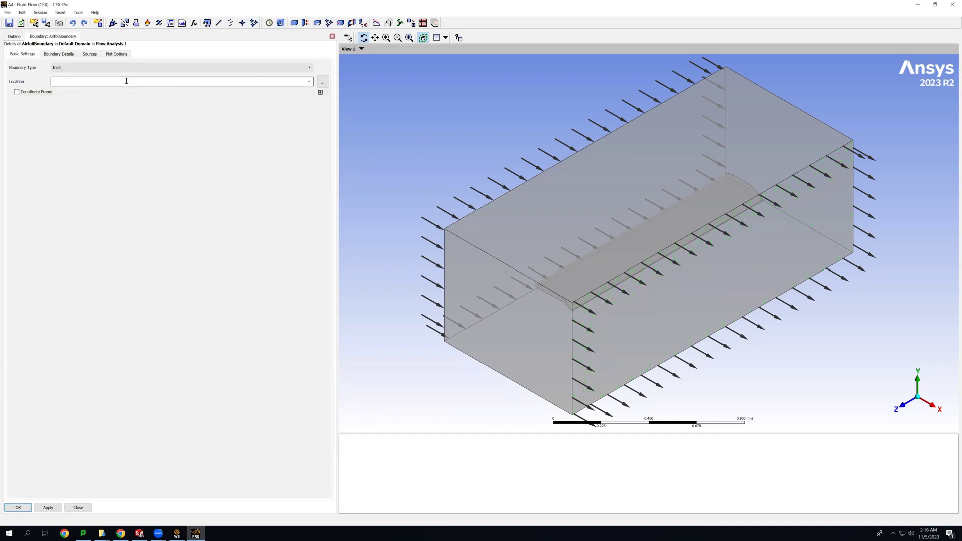
left_click(92, 68)
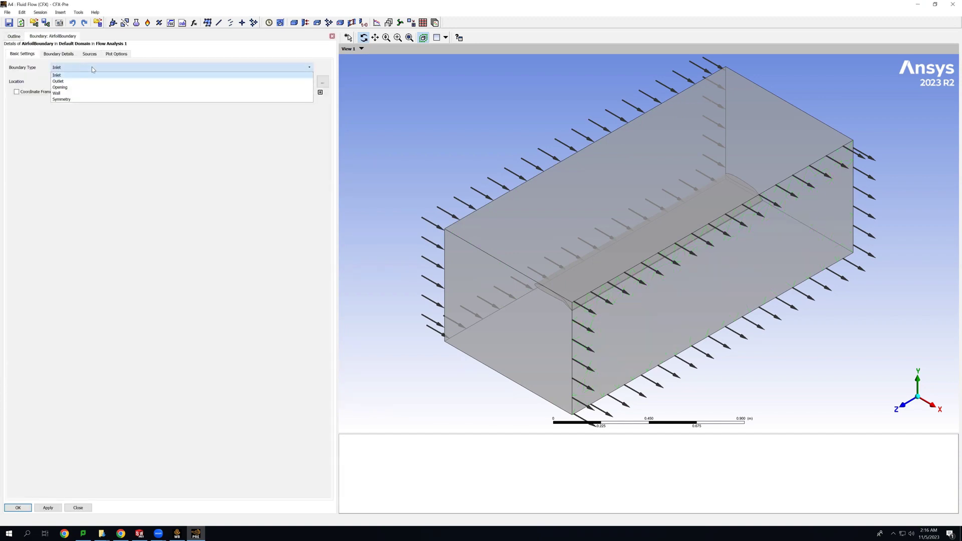
left_click(93, 94)
left_click(322, 84)
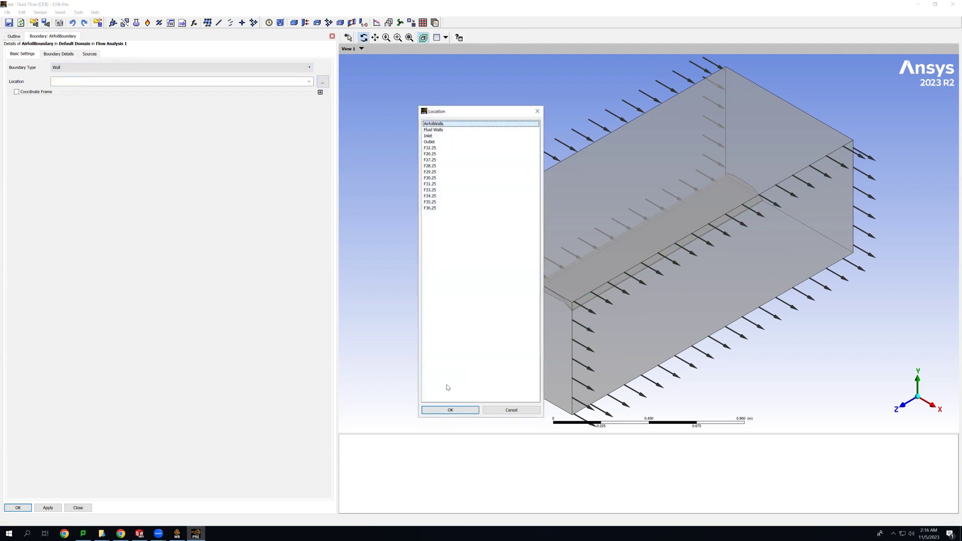
left_click(450, 410)
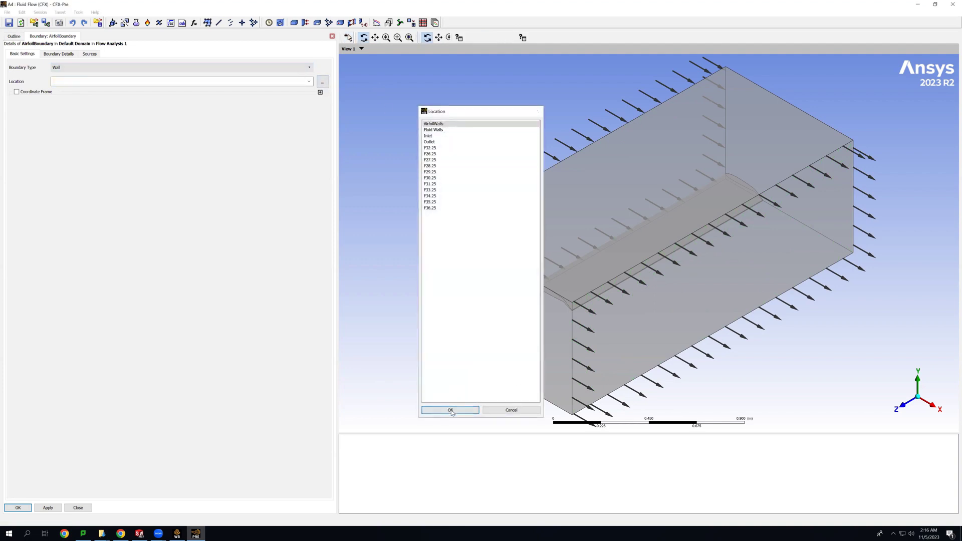
- Set AirfoilBoundary's wall roughness to Rough Wall with a sand grain roughness of 0.007 m, and accept the boundary
left_click(64, 54)
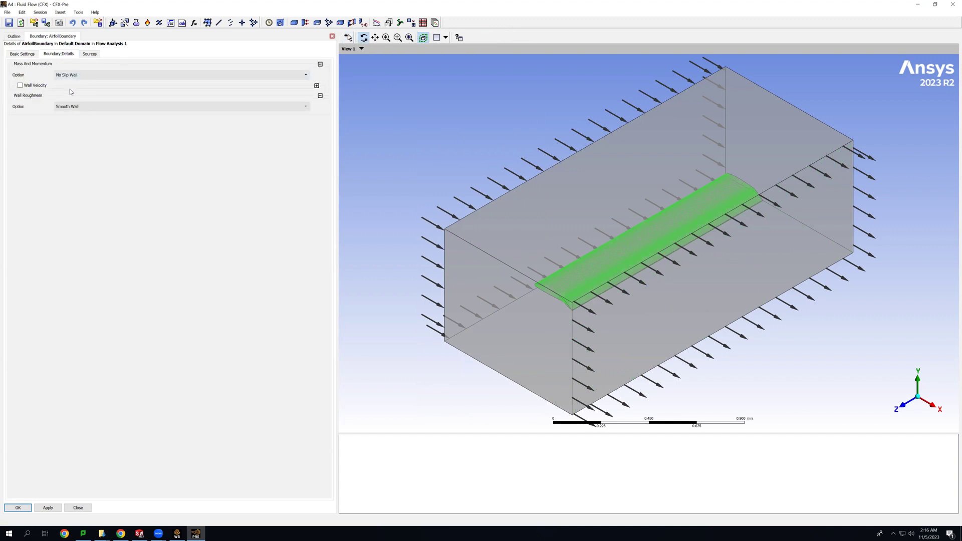
left_click(86, 105)
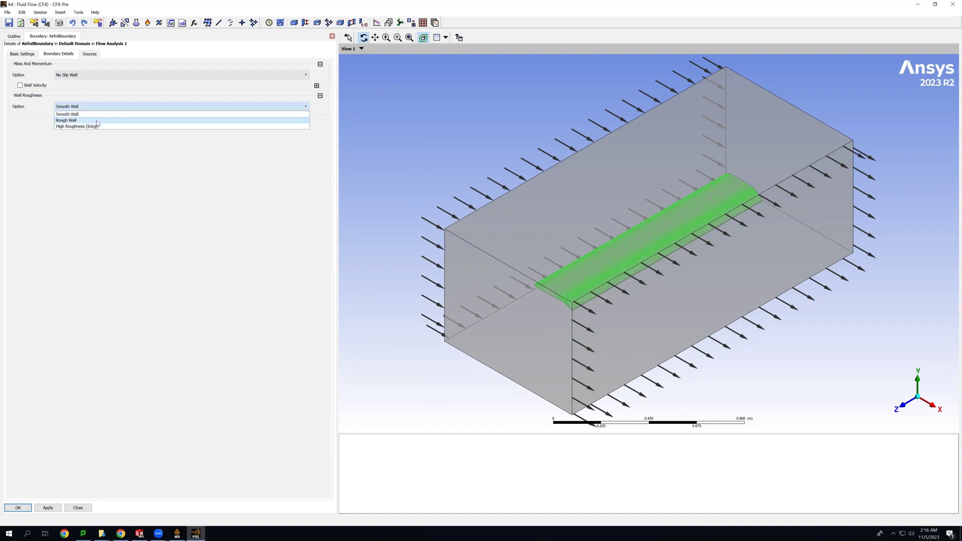
left_click(97, 120)
left_click(104, 121)
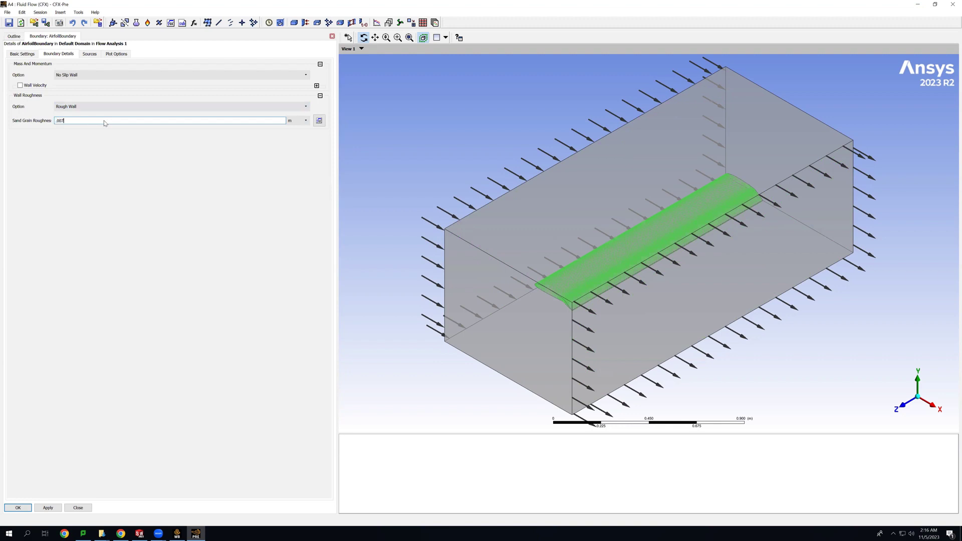
left_click(215, 181)
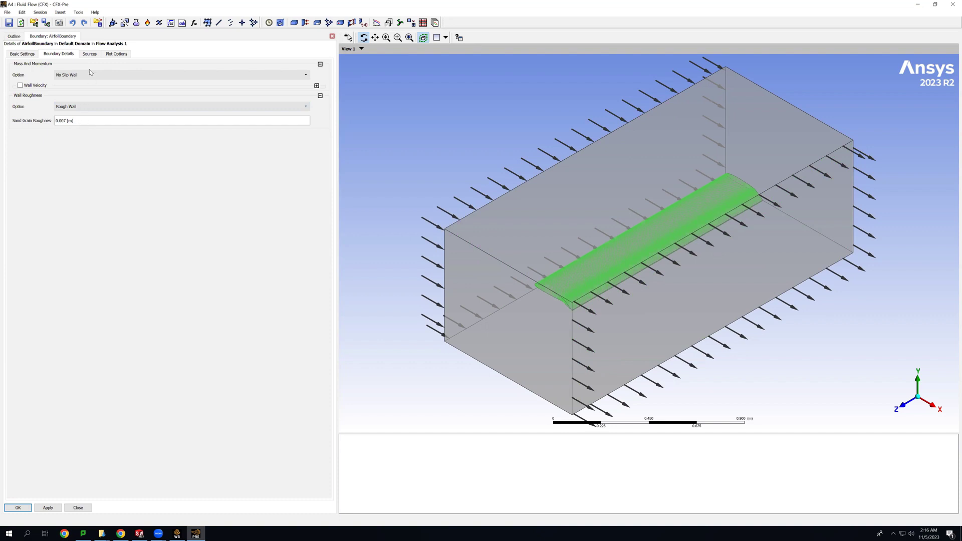
left_click(111, 54)
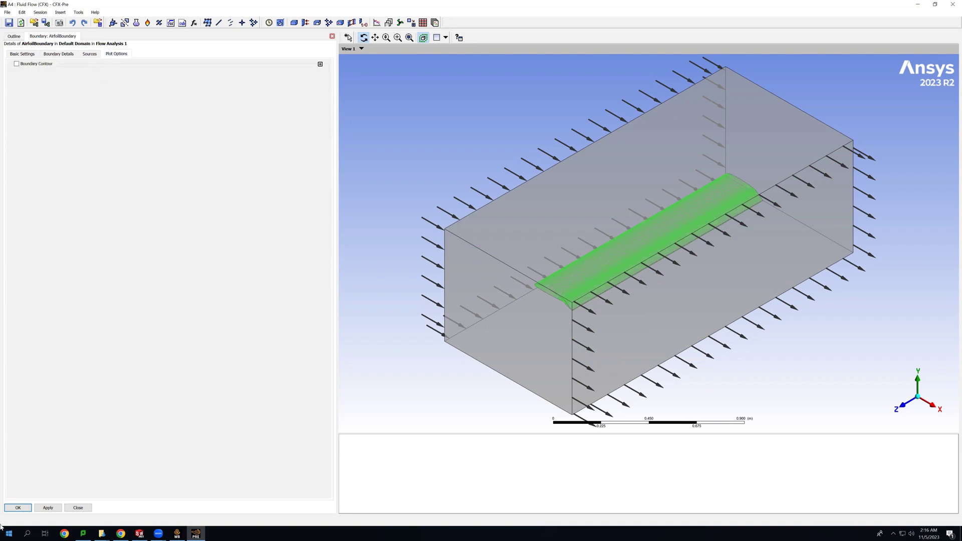
left_click(19, 508)
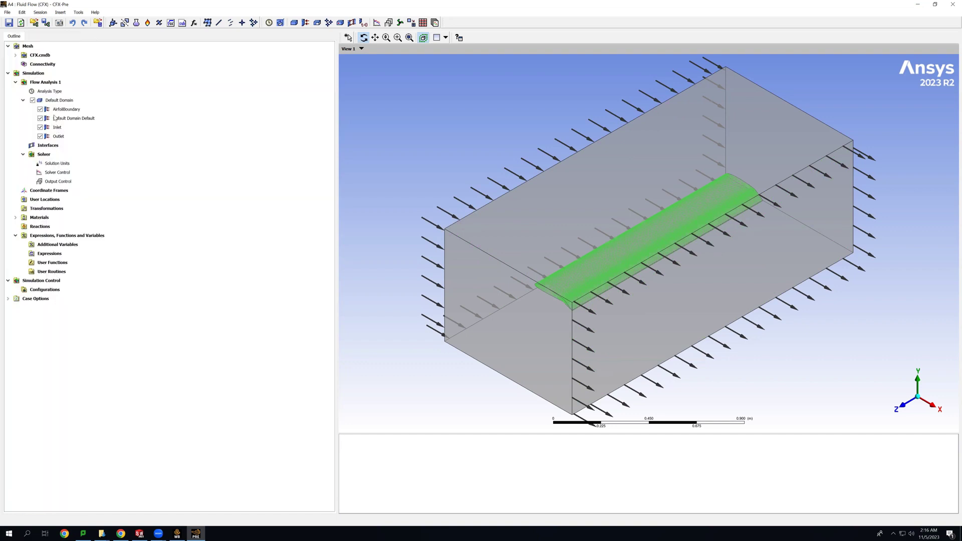
- Insert a new boundary named Fluid Walls in the flow domain
left_click(59, 109)
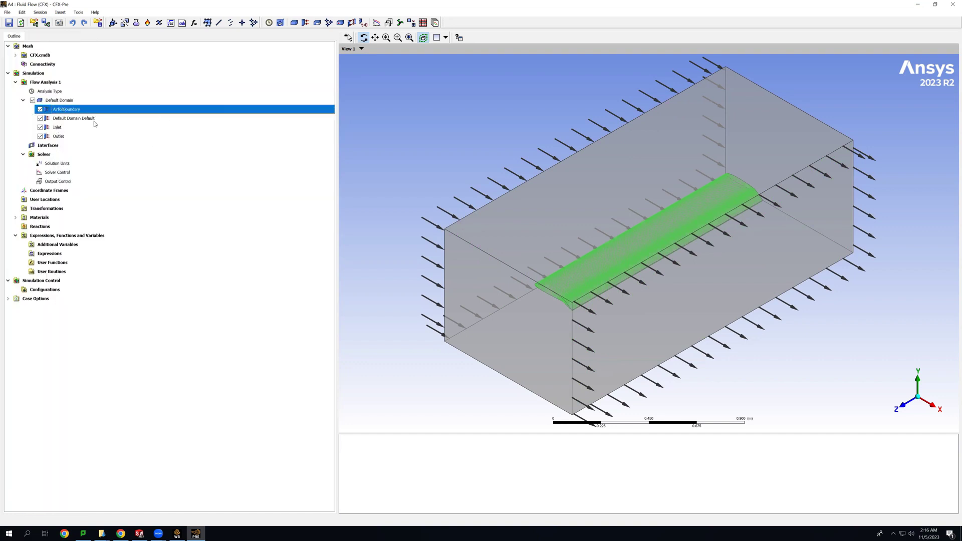
left_click(59, 14)
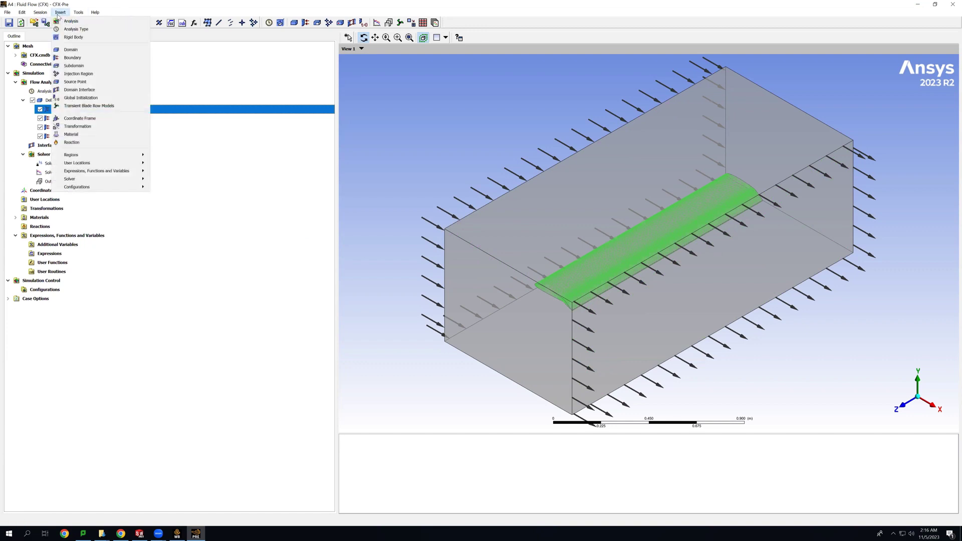
left_click(72, 57)
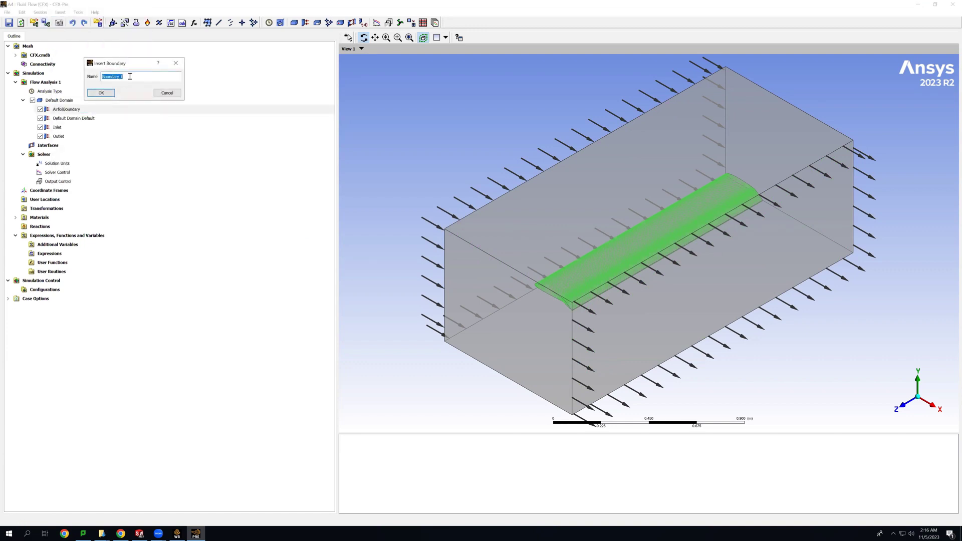
type("Fluid Walls")
key("Return")
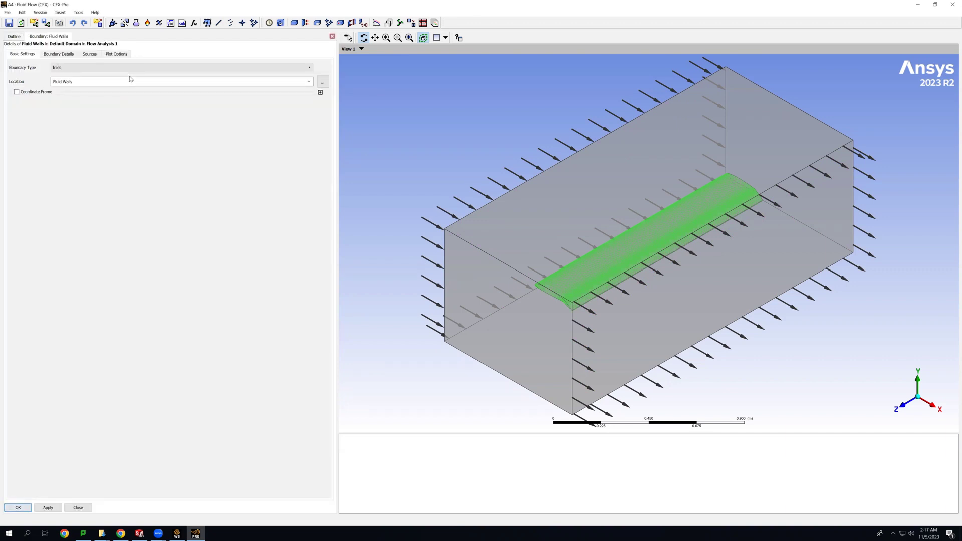
- Make the Fluid Walls boundary a Wall with the Free Slip Wall mass and momentum option, and accept it
left_click(64, 56)
left_click(81, 76)
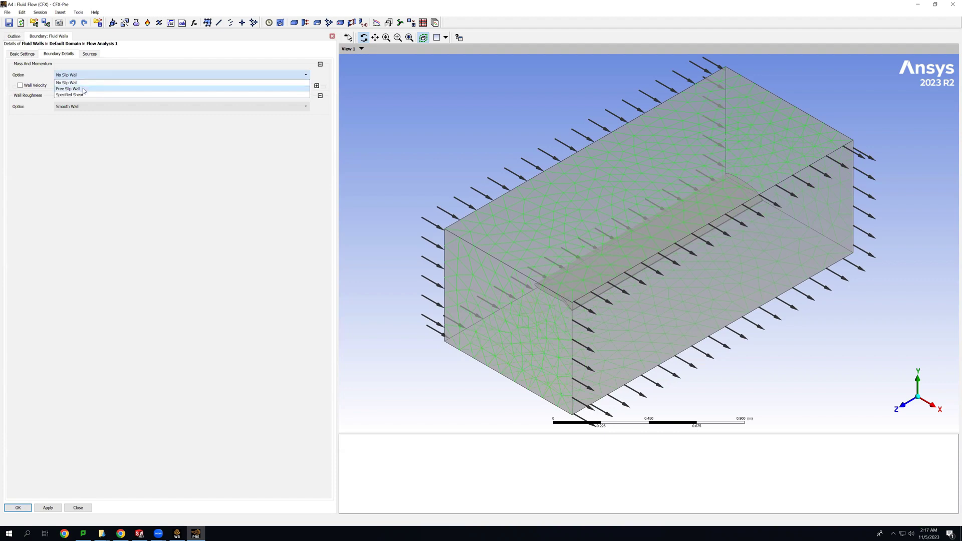
left_click(83, 87)
left_click(24, 507)
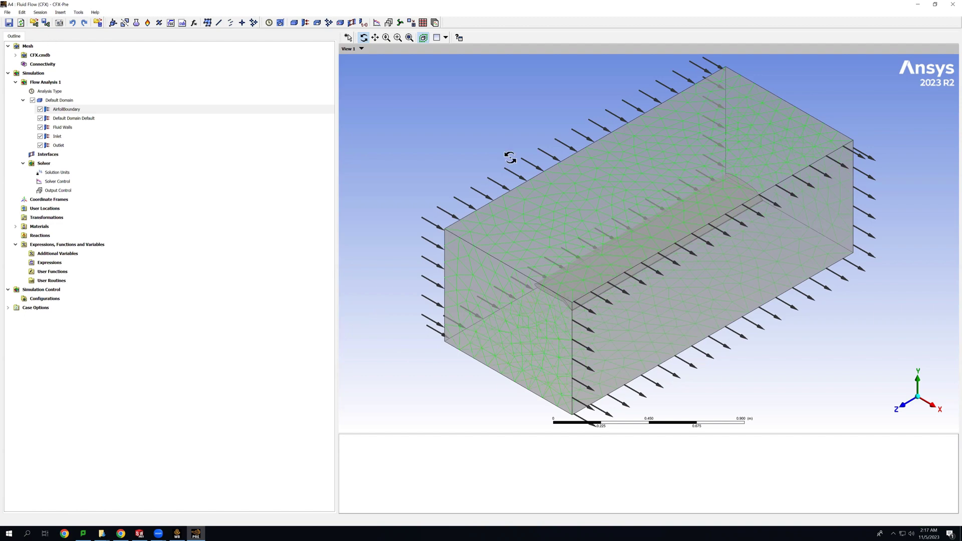
- Save and close the CFX-Pre setup, and open the Solution from Workbench in CFX-Solver Manager
left_click(9, 23)
left_click(952, 5)
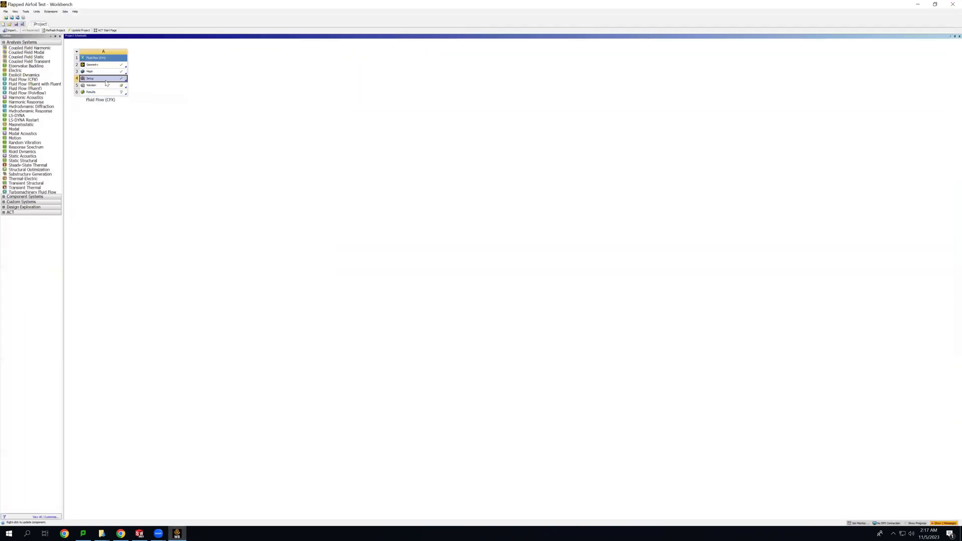
left_click(107, 87)
double_click(106, 88)
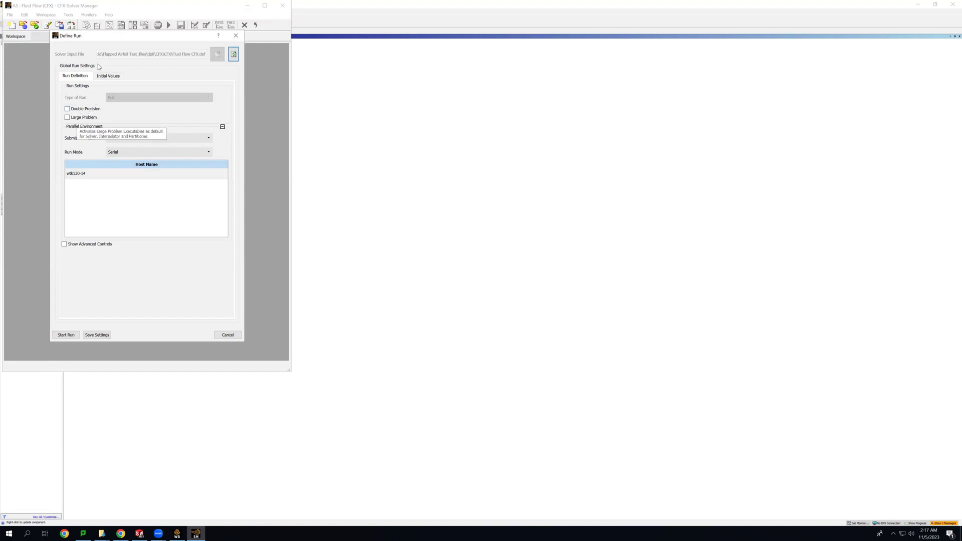
- Check the initial values settings, start the solver run in Serial mode and maximize the solver window
left_click(102, 76)
left_click(85, 77)
left_click(68, 335)
left_click(264, 6)
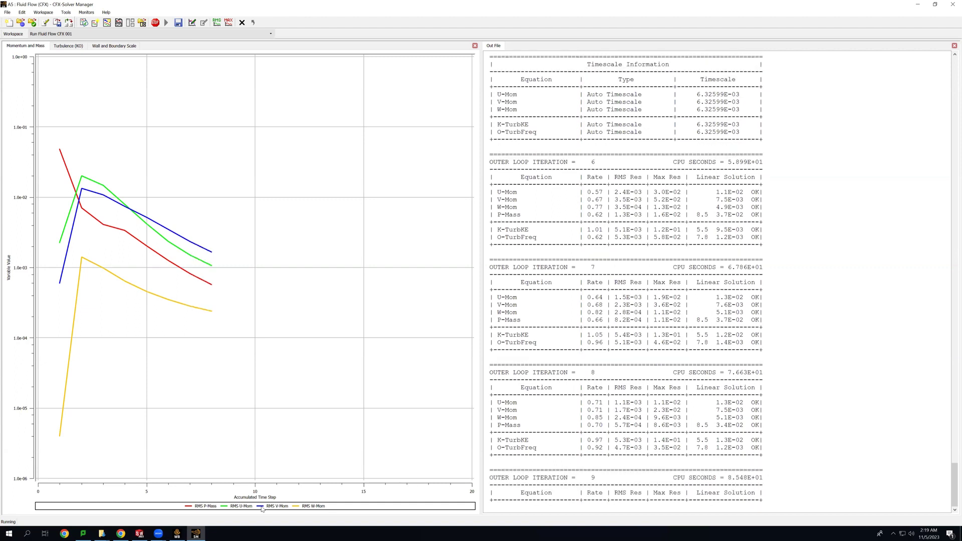
- View the turbulence and wall scale residual plots, and return to the momentum and mass plot
left_click(65, 47)
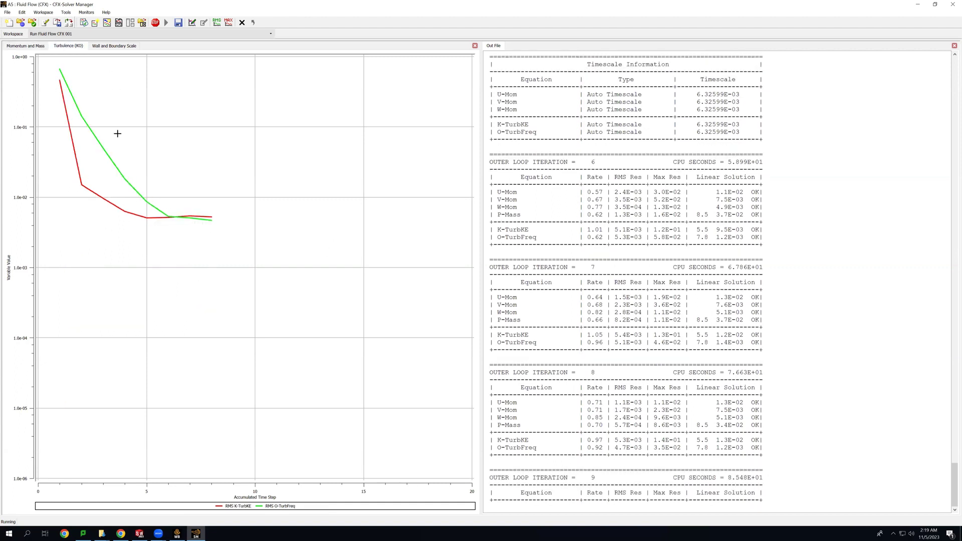
left_click(103, 46)
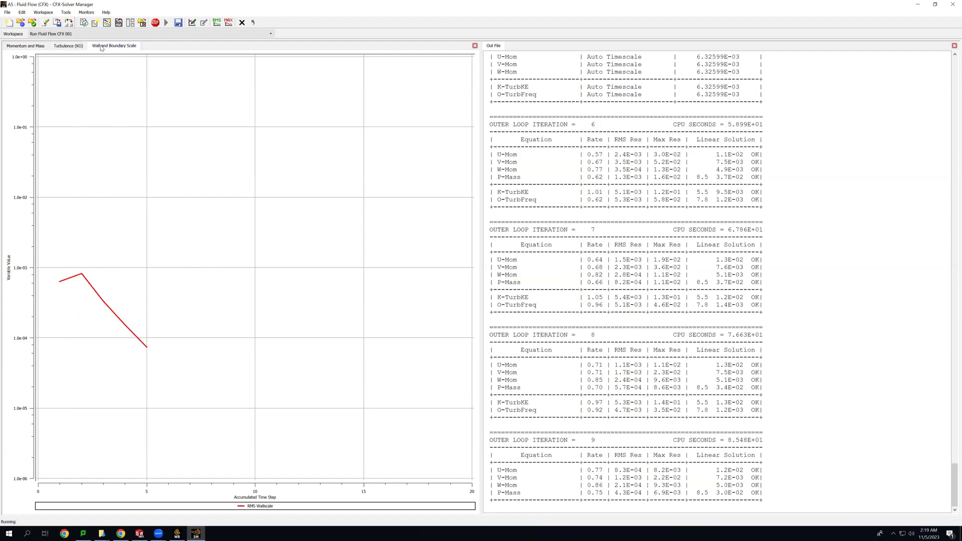
left_click(27, 46)
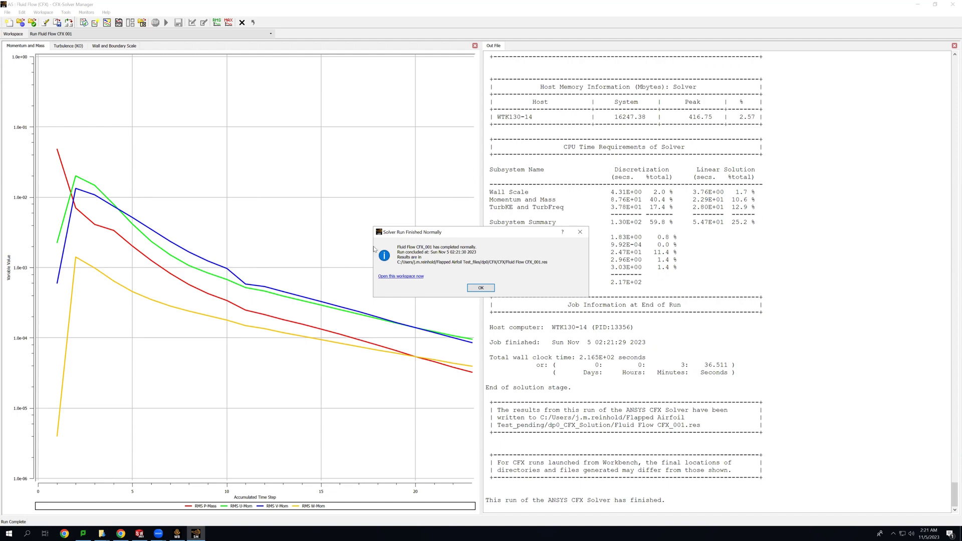
- Examine the scale information, variable ranges and CPU time tables in the solver output file, and dismiss the run completion message
left_click_drag(431, 233, 267, 249)
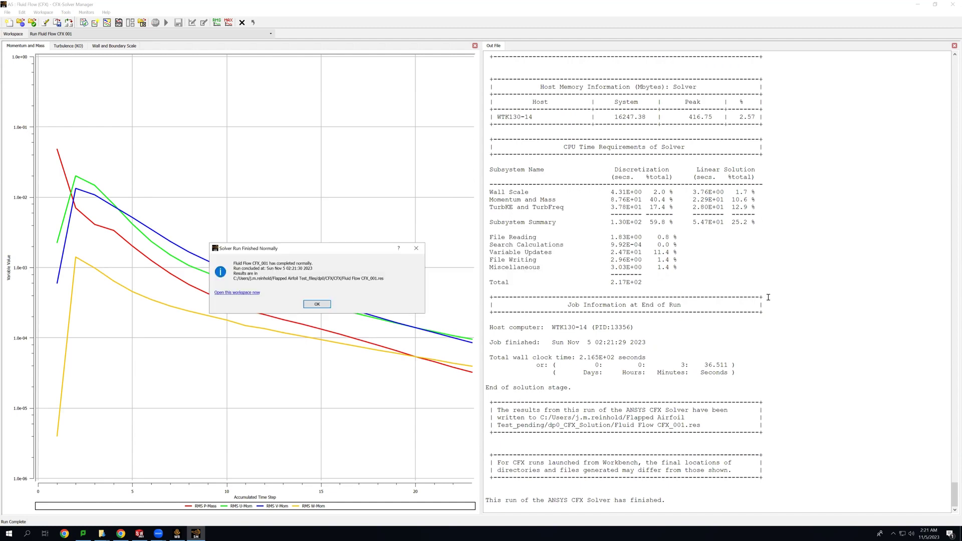
scroll(764, 297, "up", 5)
scroll(764, 297, "up", 6)
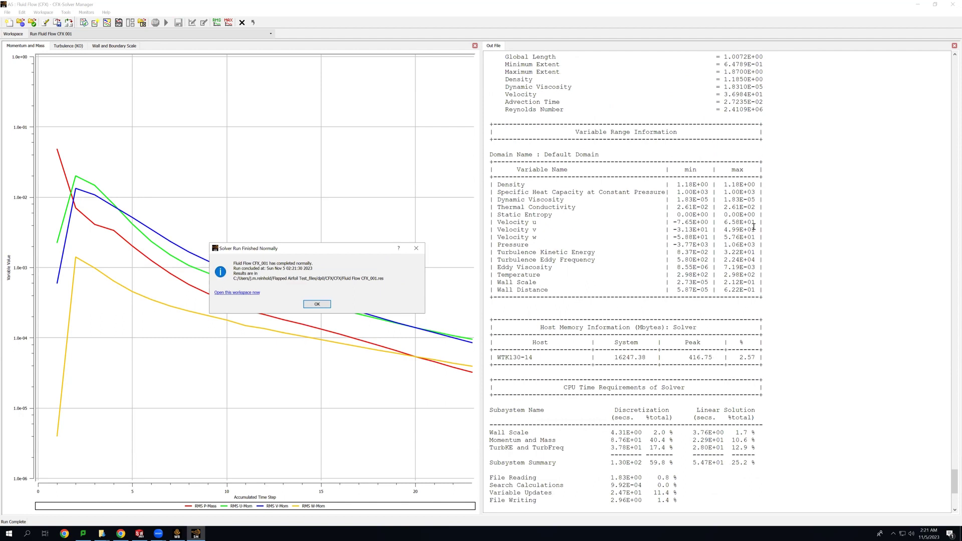
scroll(788, 424, "up", 5)
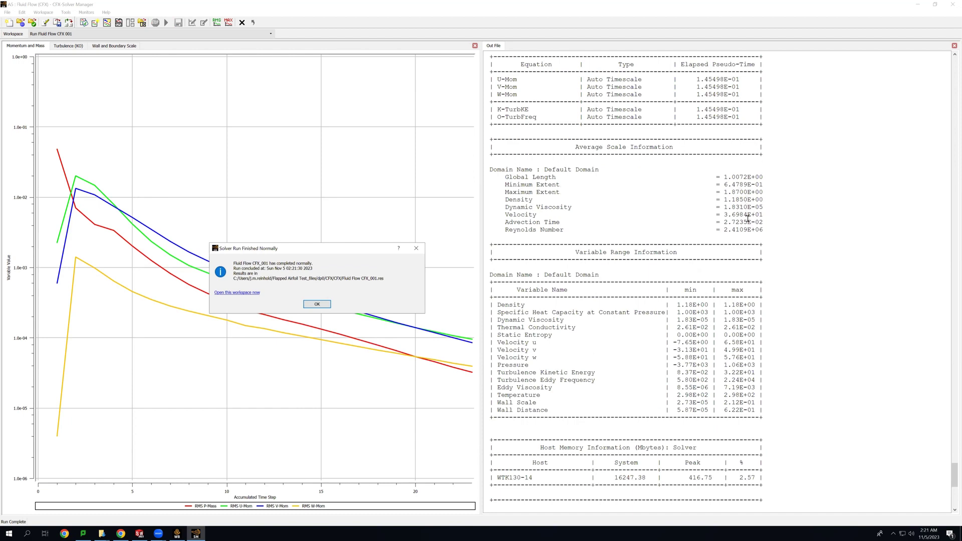
scroll(748, 220, "down", 3)
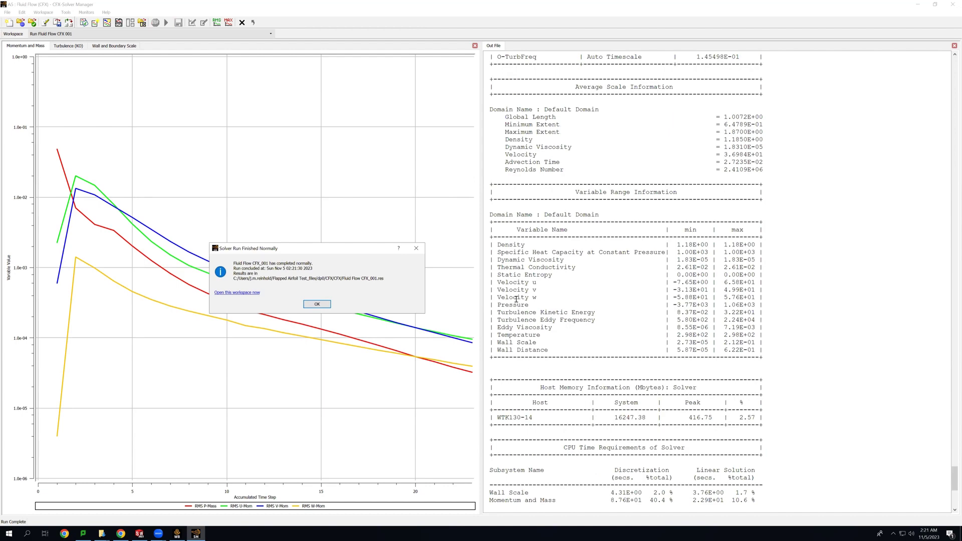
scroll(564, 341, "down", 13)
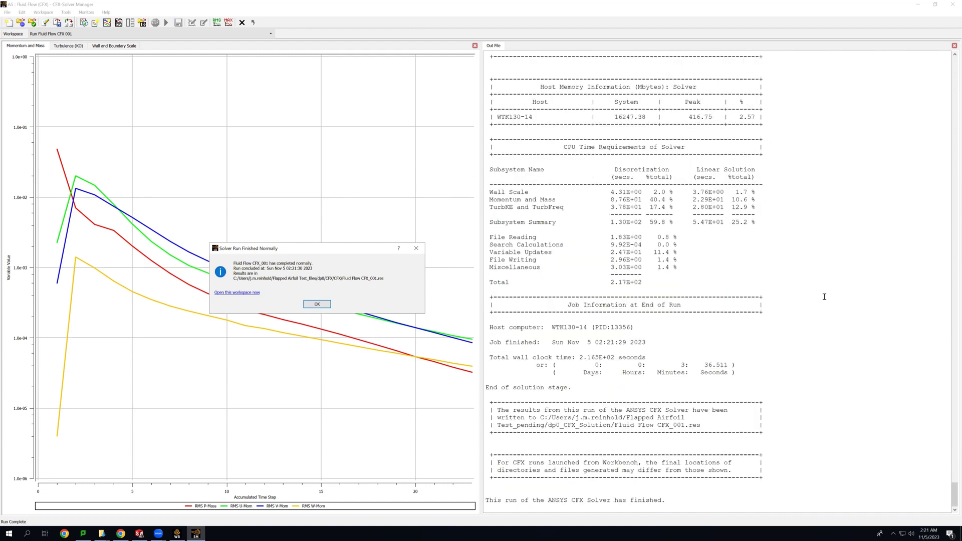
scroll(825, 296, "up", 11)
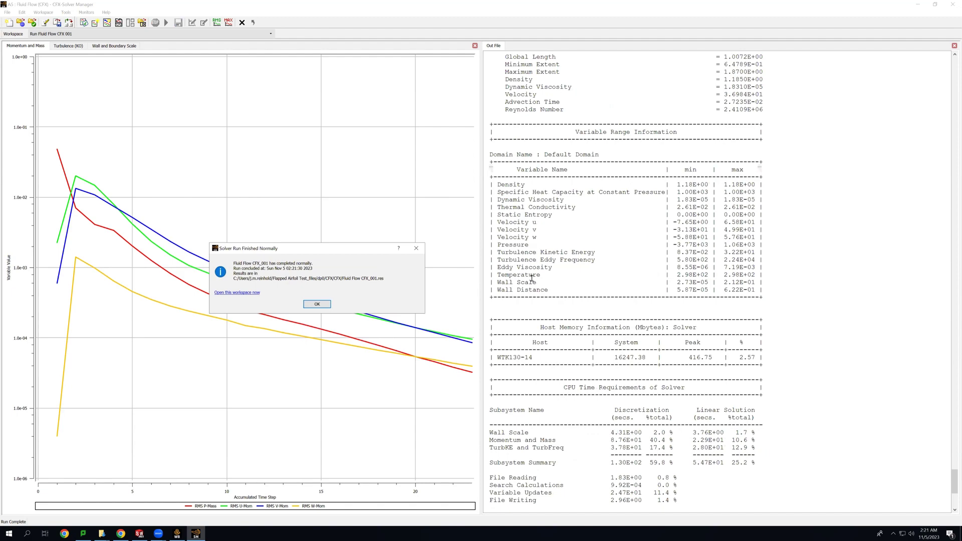
scroll(531, 278, "up", 5)
scroll(532, 273, "up", 13)
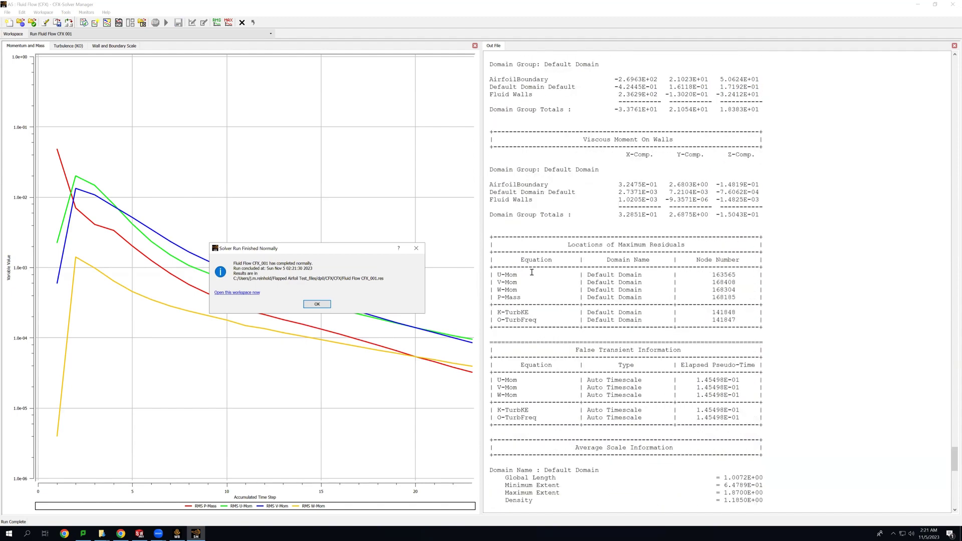
scroll(535, 280, "down", 13)
scroll(561, 203, "down", 13)
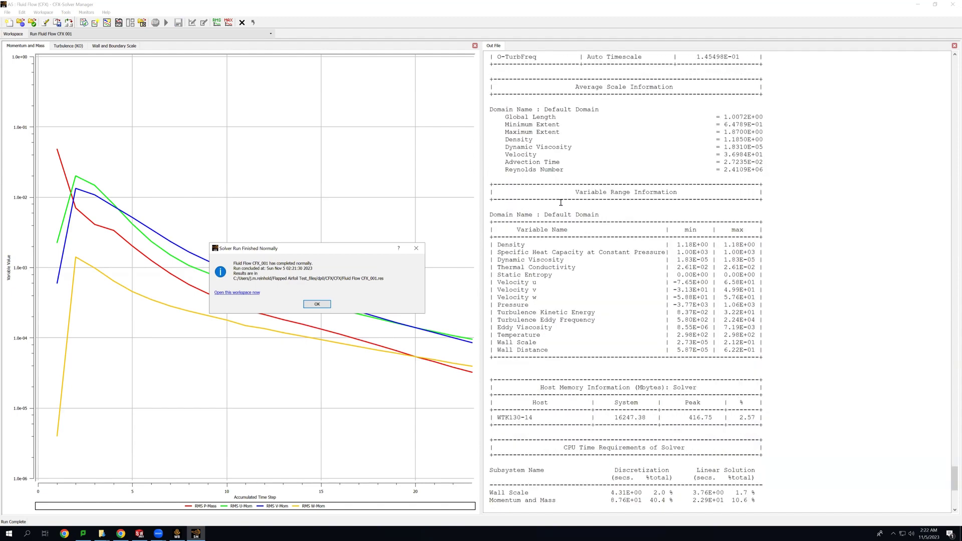
scroll(561, 203, "down", 3)
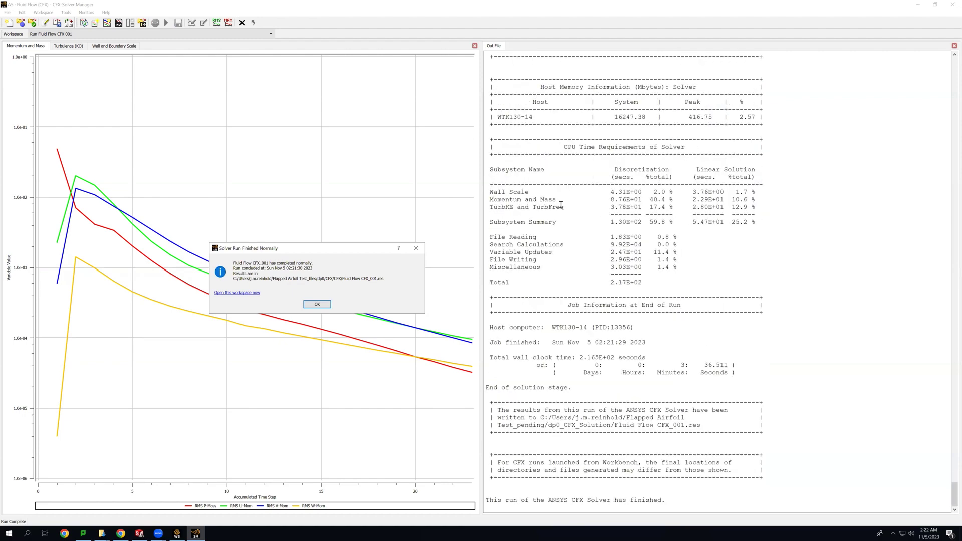
left_click(317, 305)
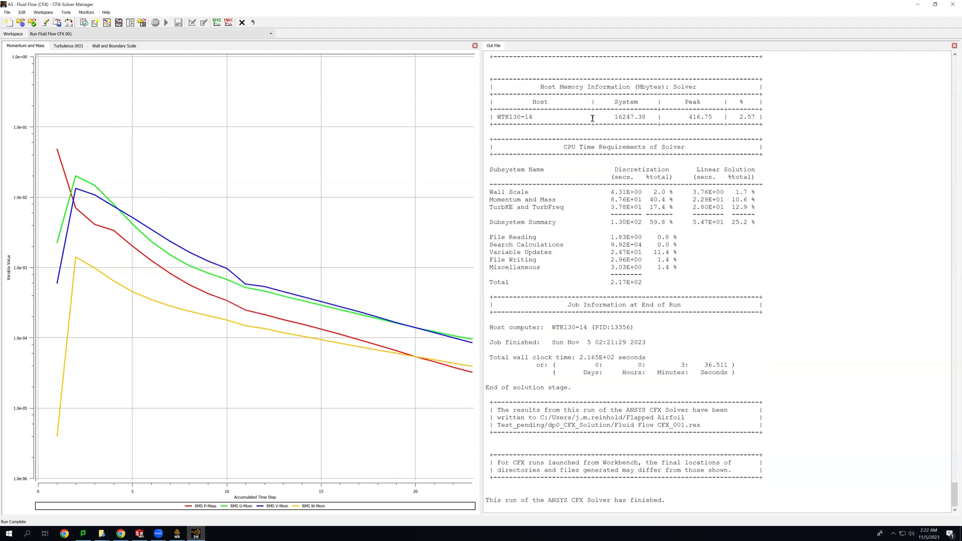
- Review the wall forces and moments, boundary flow summary and final iteration residuals in the solver output file
left_click(11, 13)
left_click(10, 14)
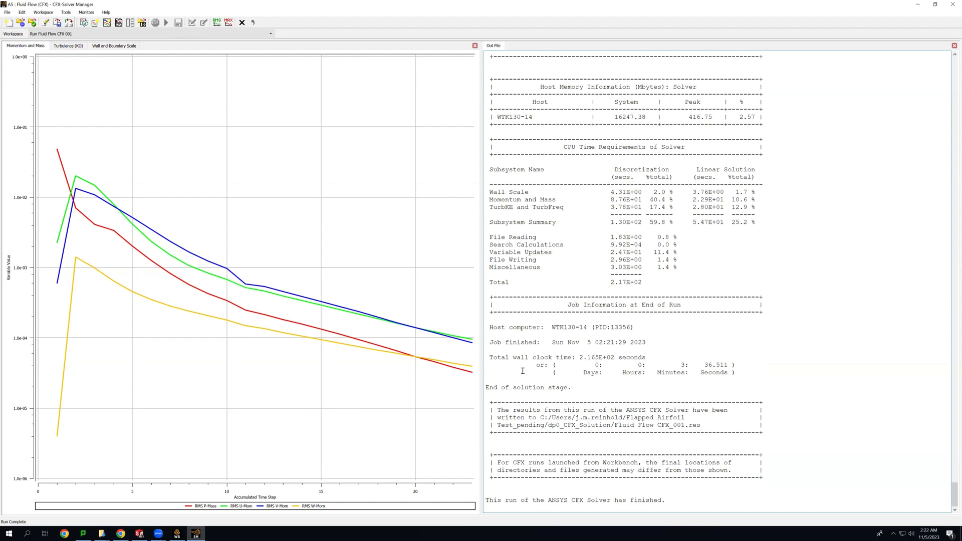
scroll(583, 275, "up", 20)
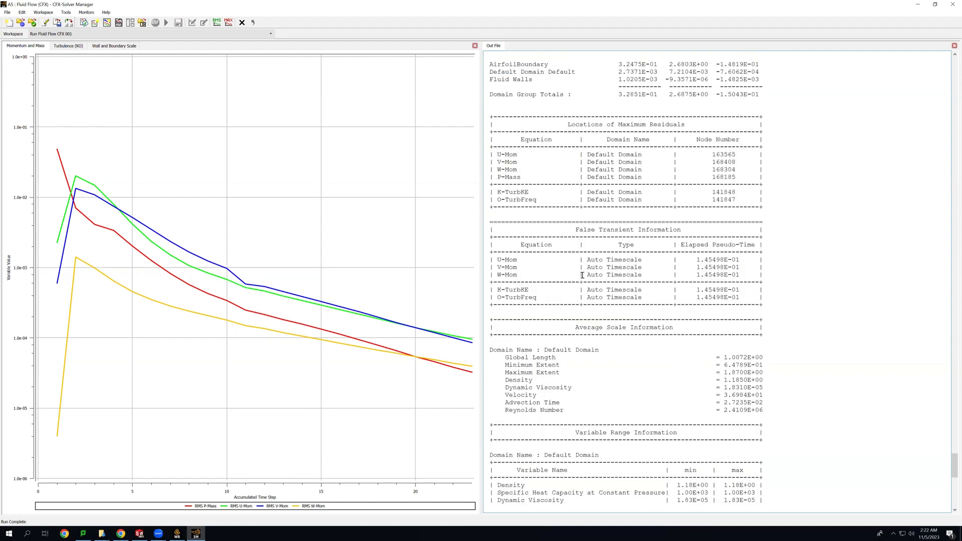
scroll(620, 208, "up", 19)
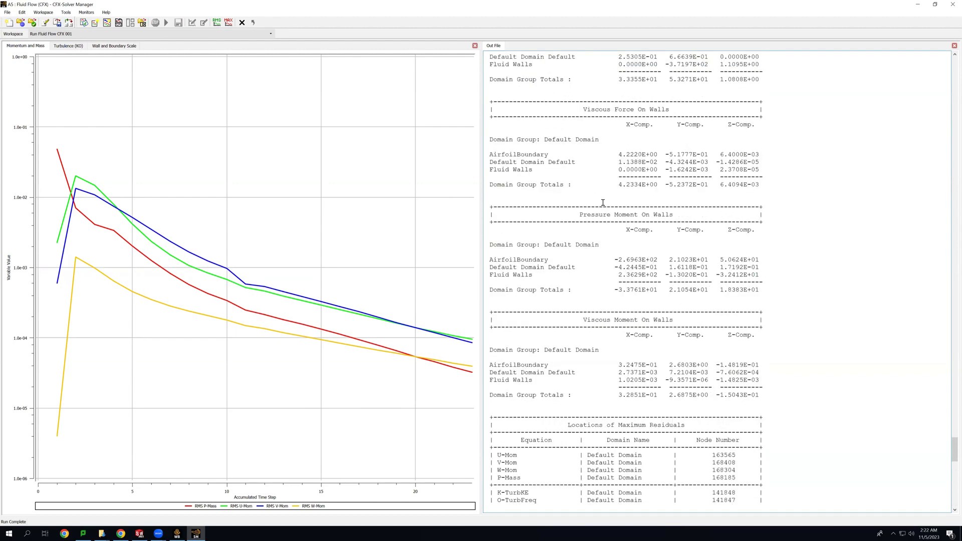
scroll(576, 241, "up", 20)
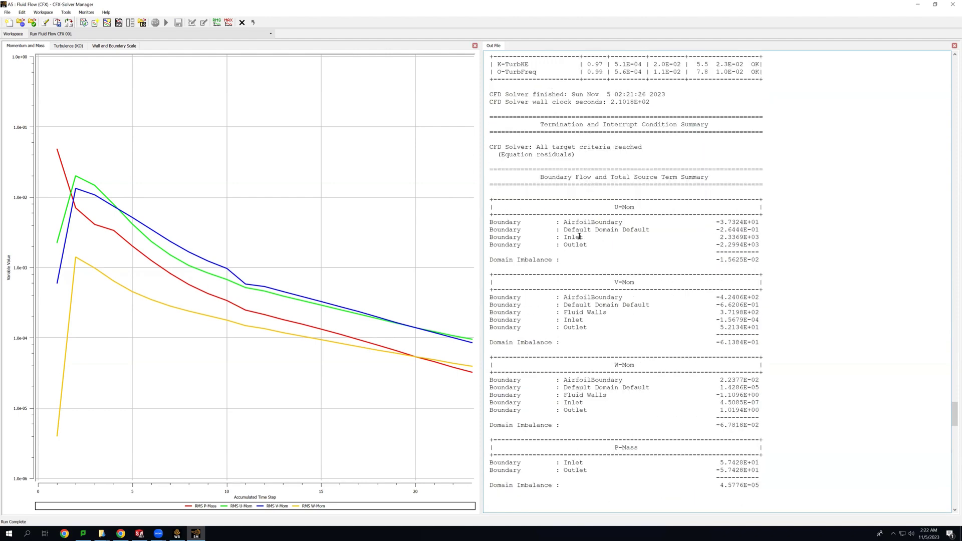
scroll(579, 236, "up", 10)
scroll(628, 331, "down", 2)
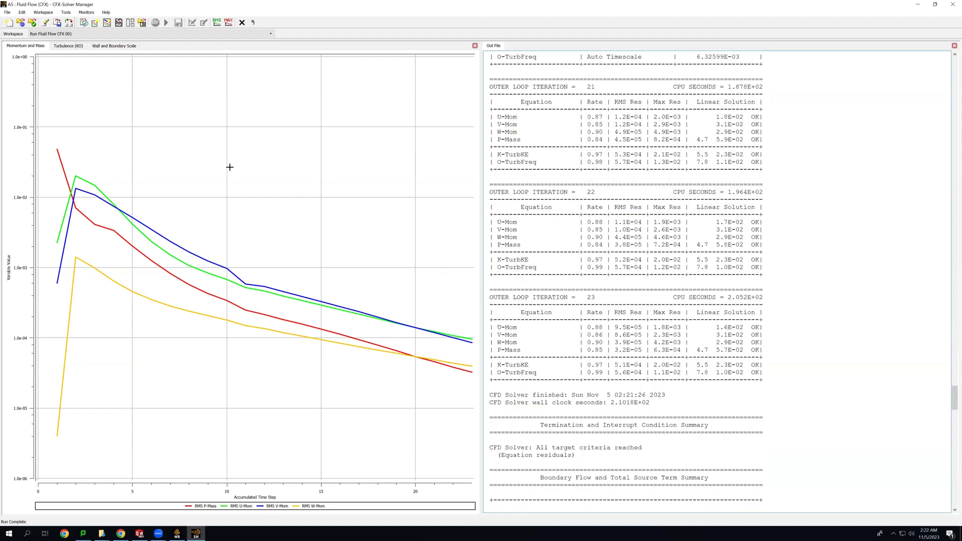
- Close CFX-Solver Manager and open the Results in CFD-Post, maximizing its window and enlarging the outline tree
left_click(952, 5)
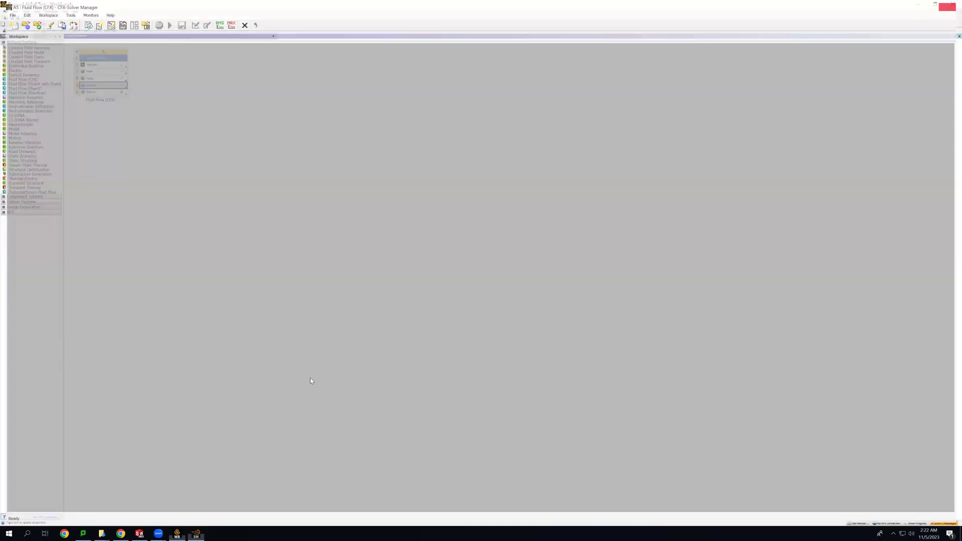
double_click(107, 95)
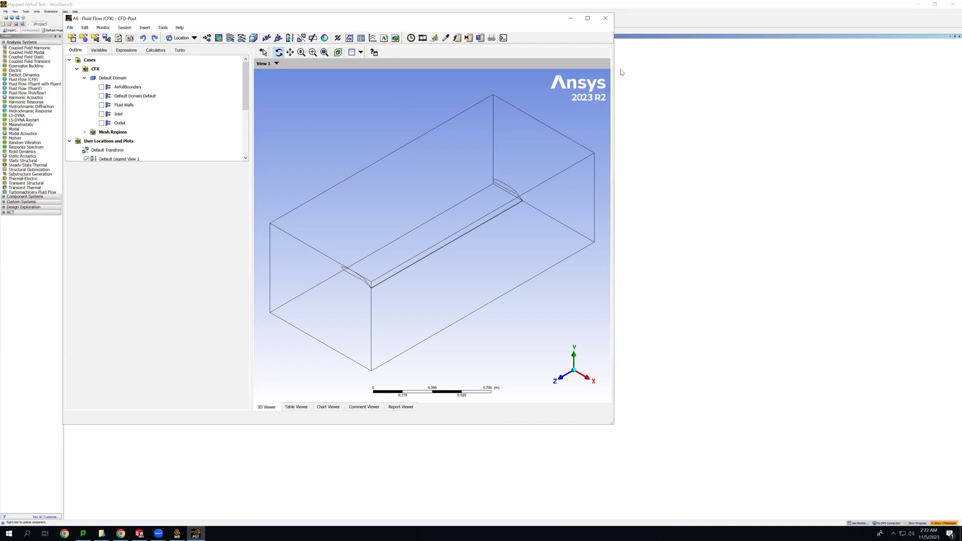
left_click(589, 19)
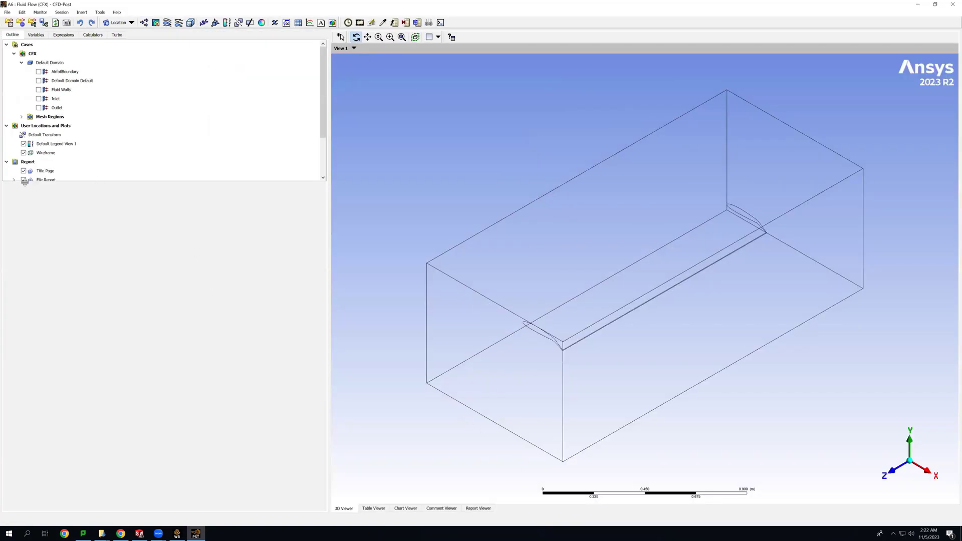
left_click_drag(153, 182, 166, 297)
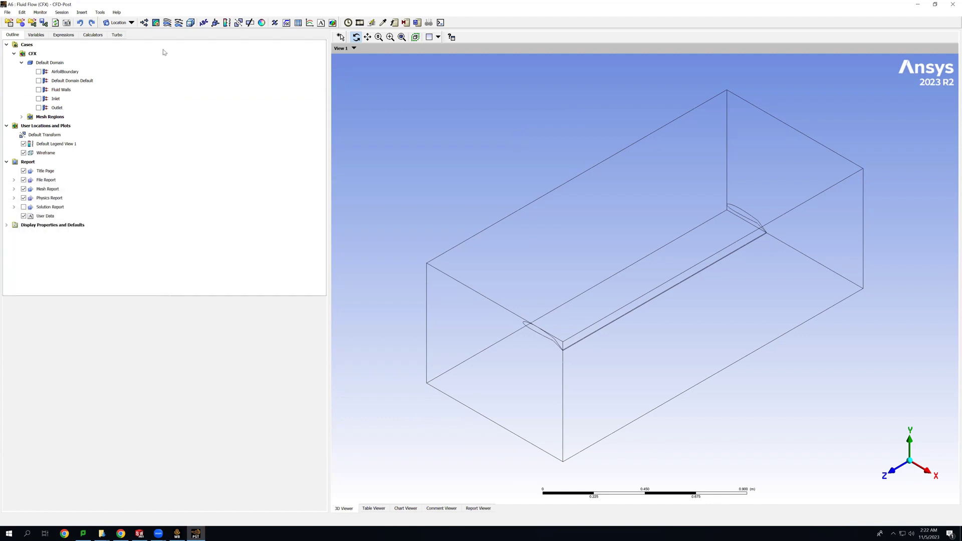
- Insert a contour plot named Pressure Contour, replacing the rejected name Pressure
left_click(157, 23)
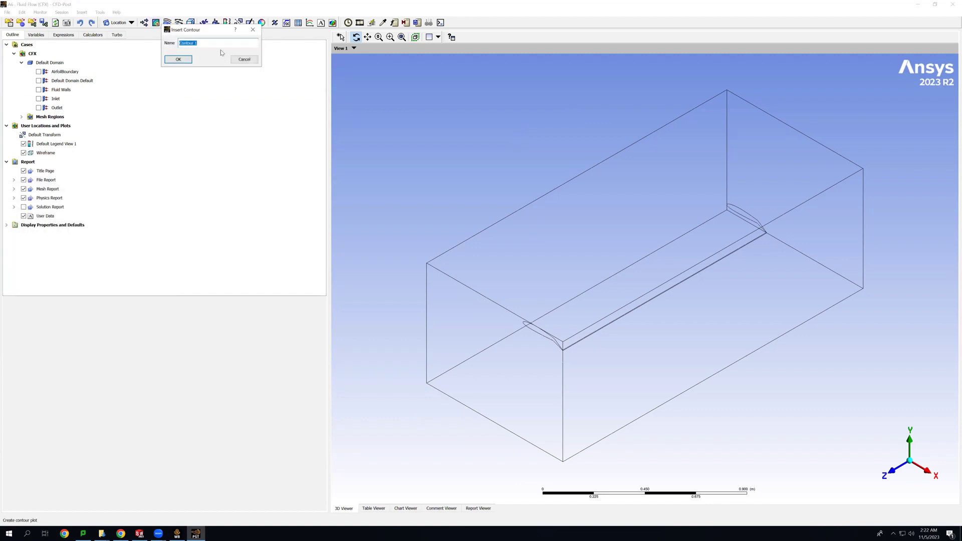
type("Pressure")
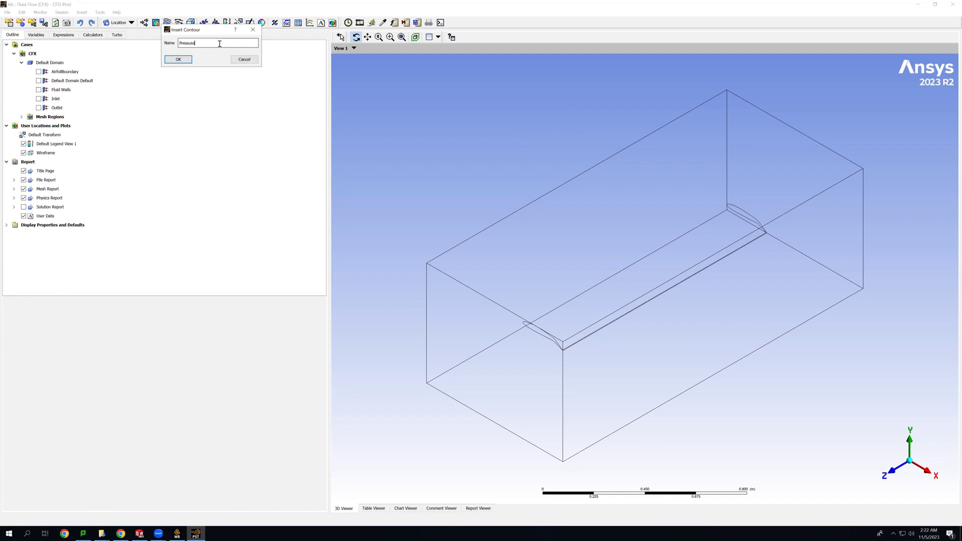
key("Return")
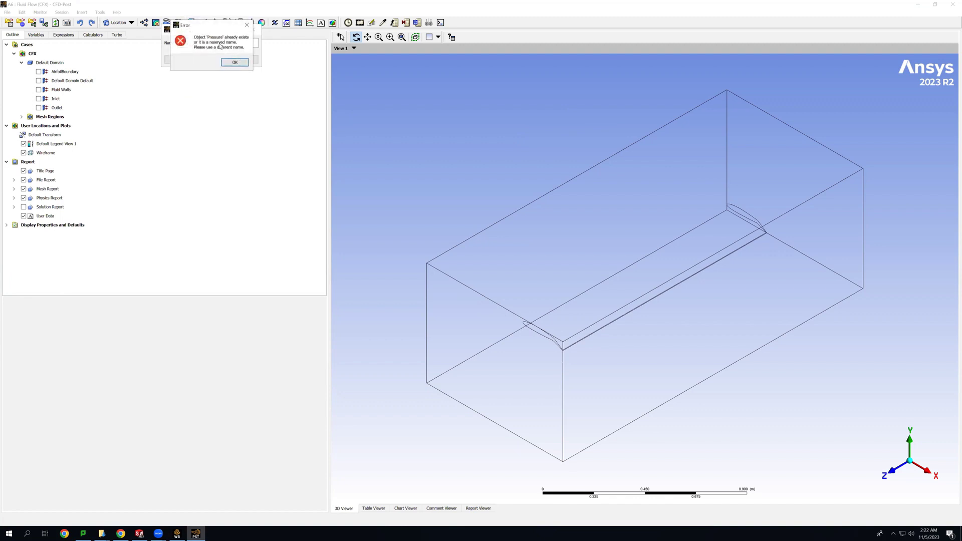
left_click(235, 62)
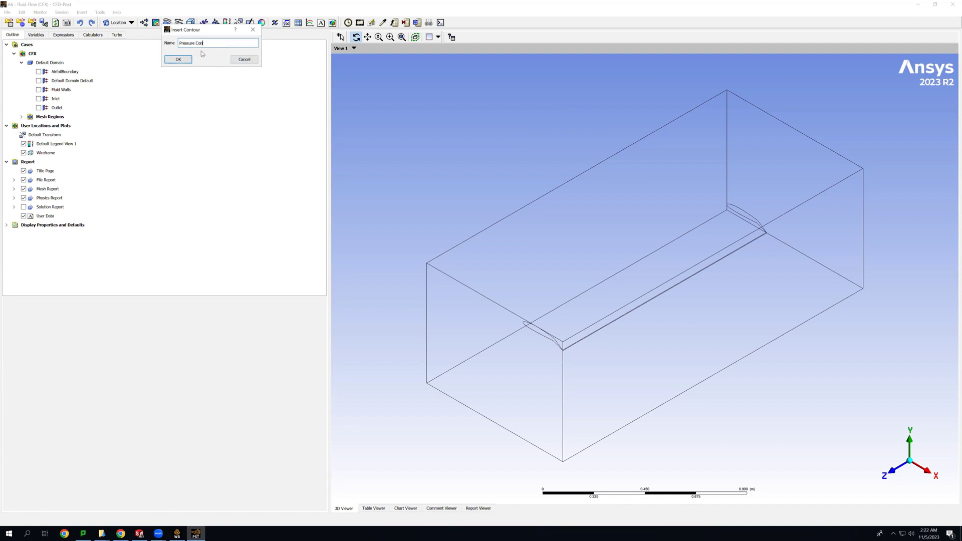
type("Contour")
key("Return")
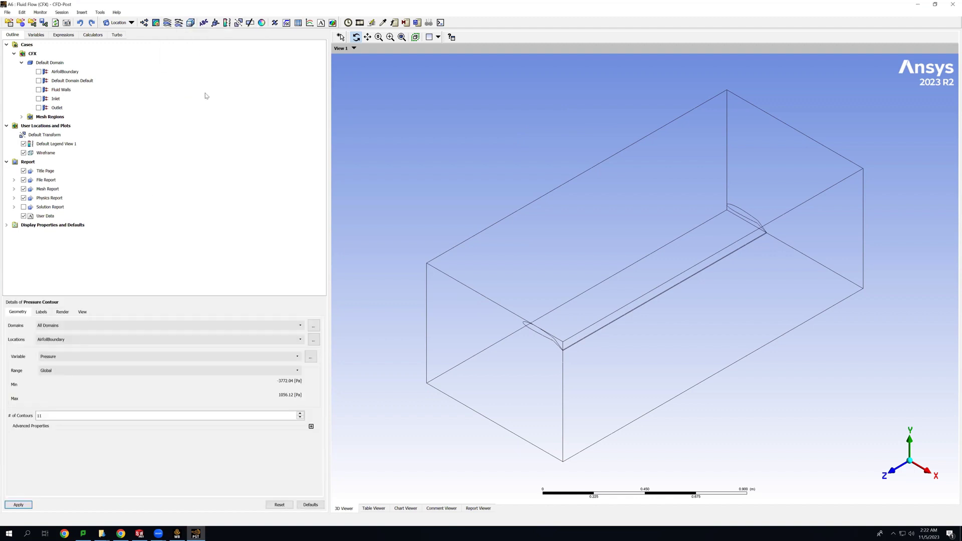
- Set the number of contours to 100 and generate the pressure contour on the airfoil boundary
left_click(54, 415)
key("BackSpace")
key("BackSpace")
type("100")
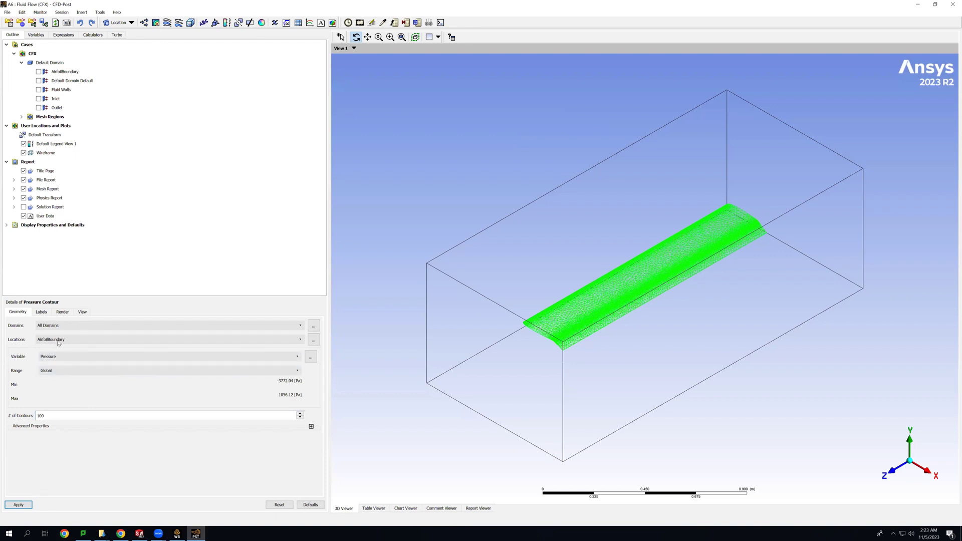
left_click(18, 505)
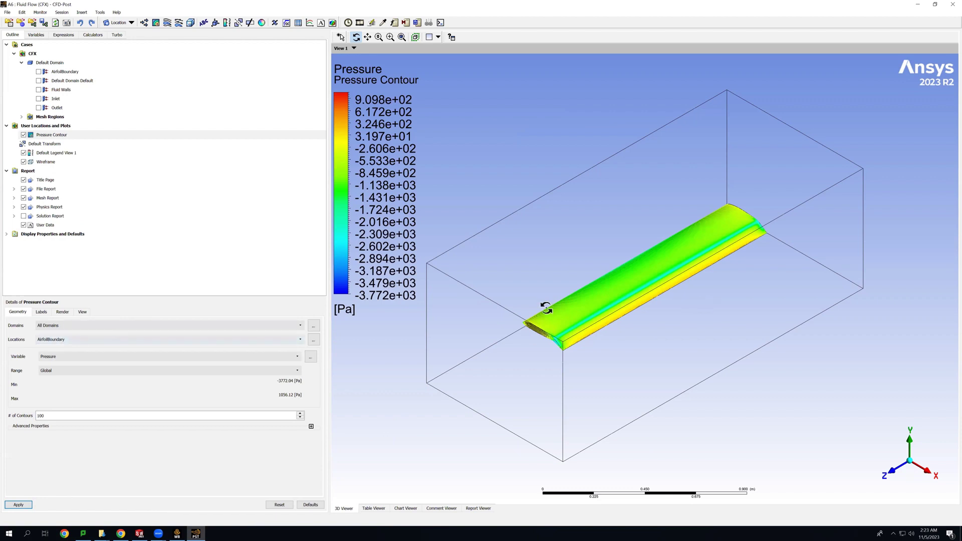
- Examine the pressure distribution along the airfoil's leading edge, upper and lower surfaces, and flap
left_click_drag(661, 360, 623, 280)
scroll(761, 275, "up", 3)
scroll(661, 276, "up", 2)
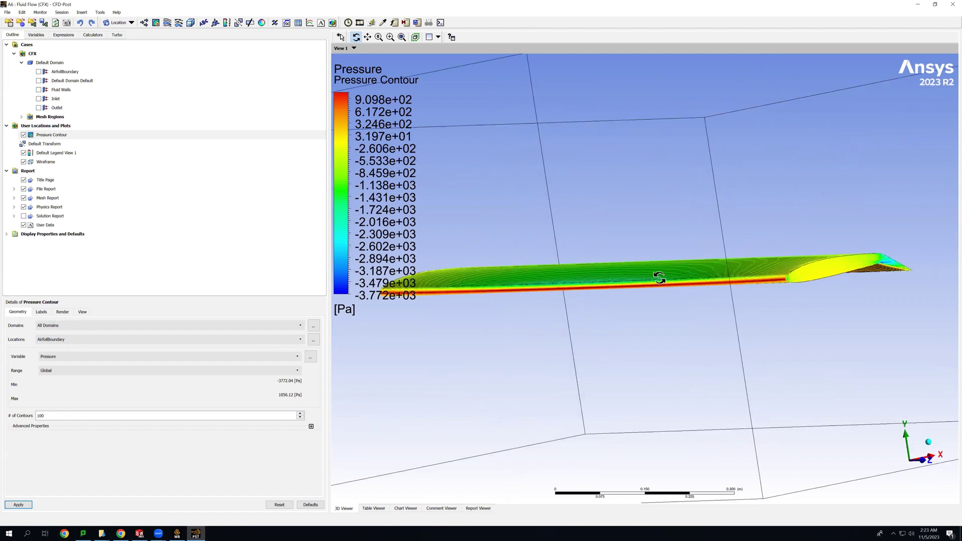
scroll(664, 294, "up", 2)
scroll(647, 304, "up", 1)
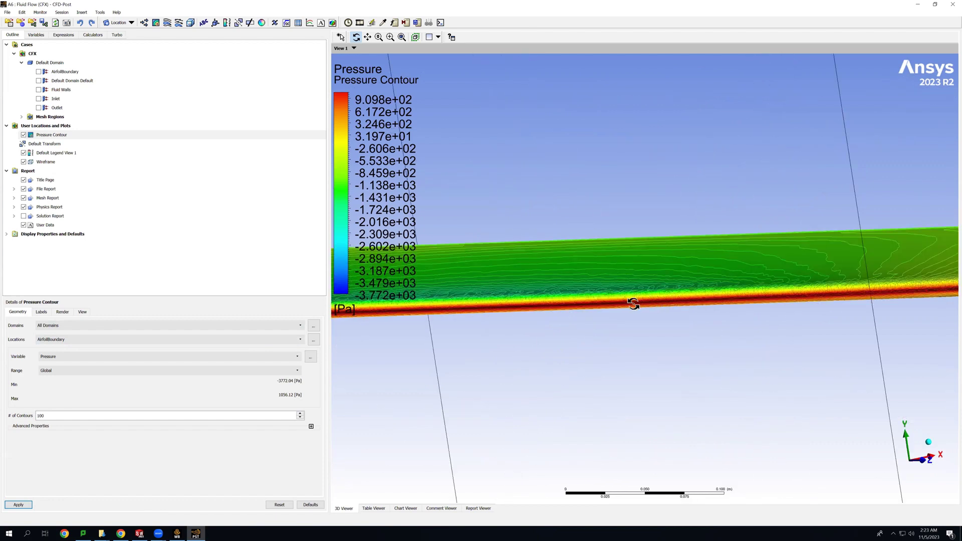
scroll(857, 298, "up", 2)
left_click_drag(841, 285, 748, 138)
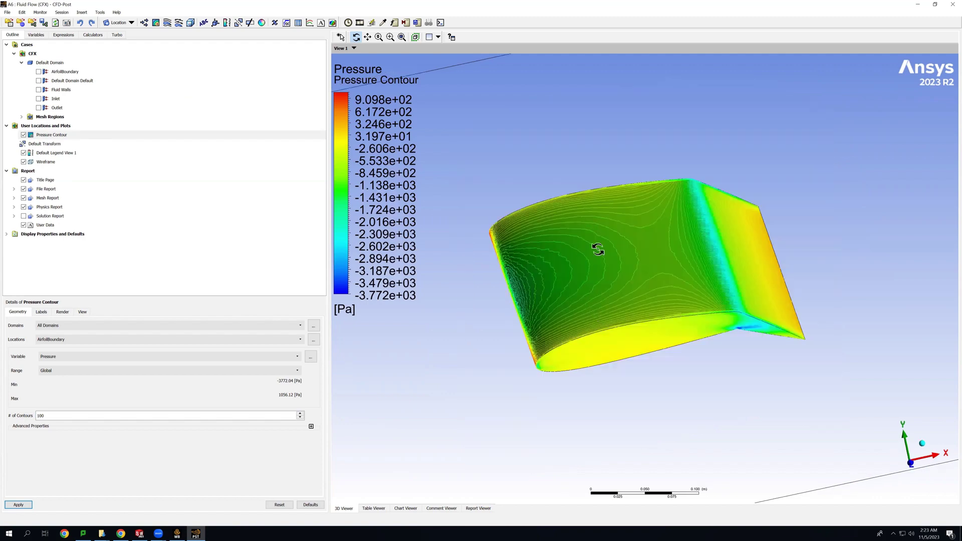
left_click_drag(694, 367, 713, 280)
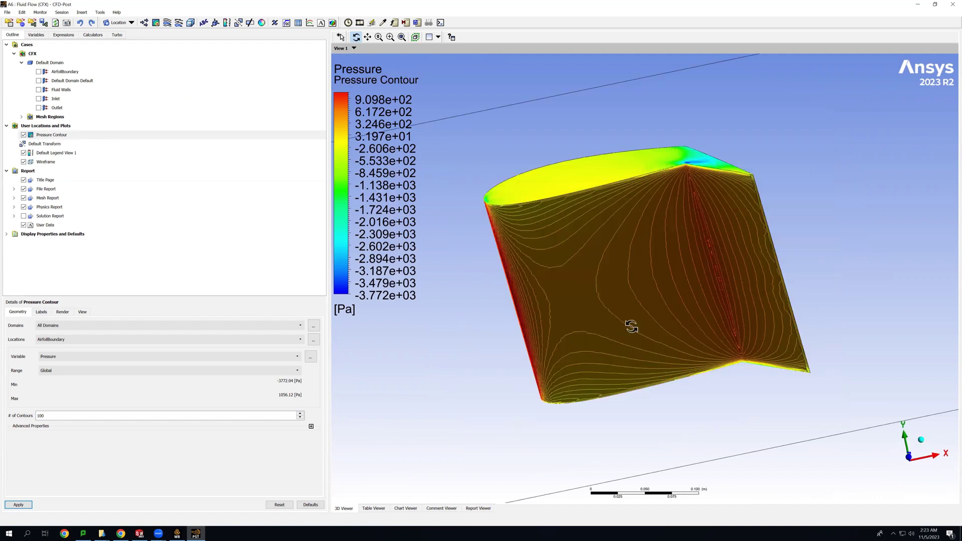
left_click_drag(630, 326, 709, 210)
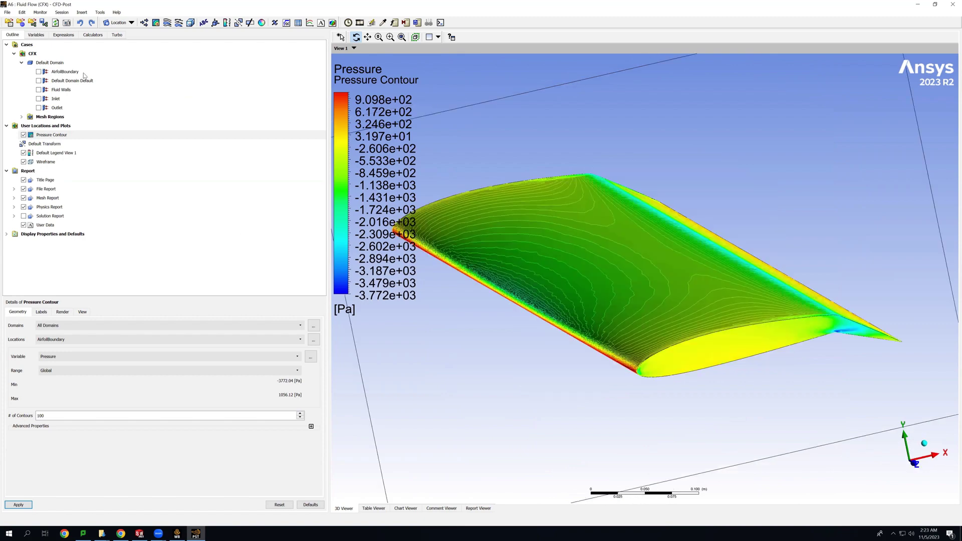
- Insert a contour plot named Turbulence Frequency Contour and set its variable to Turbulence Eddy Frequency
left_click(156, 23)
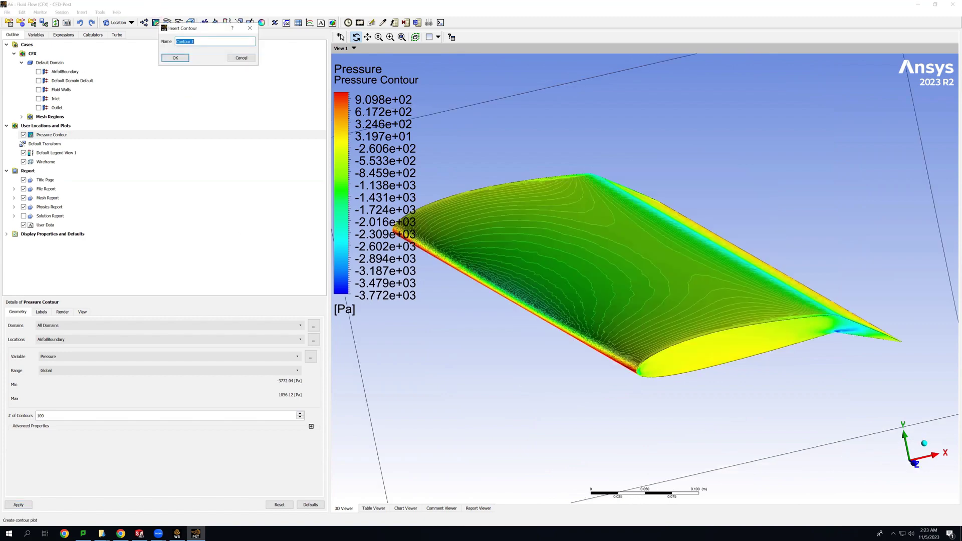
type("Turbulence Frequency")
key("Return")
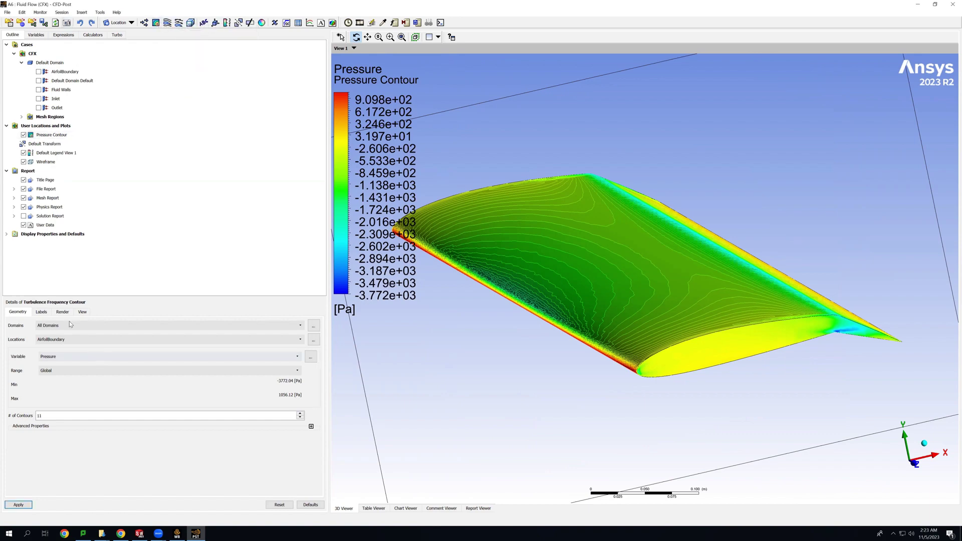
left_click(73, 356)
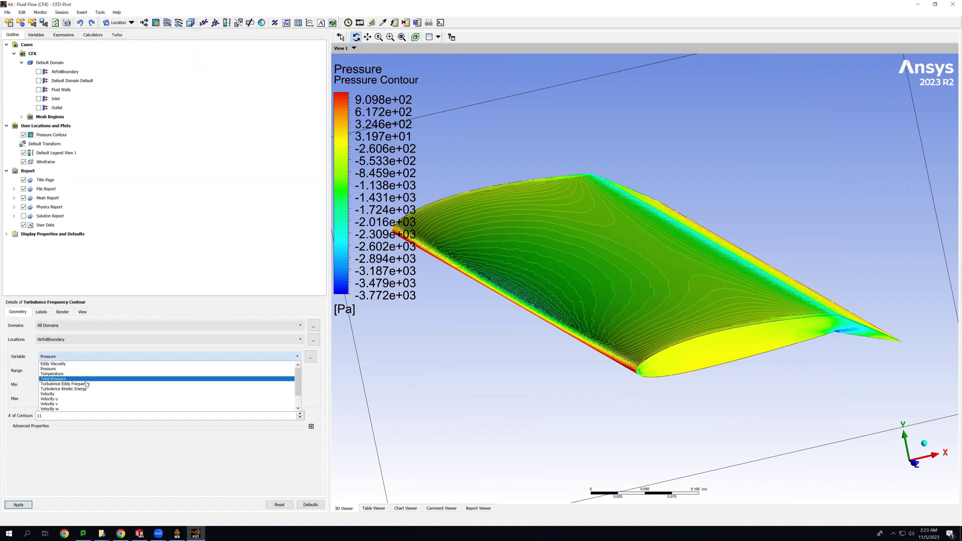
left_click(70, 384)
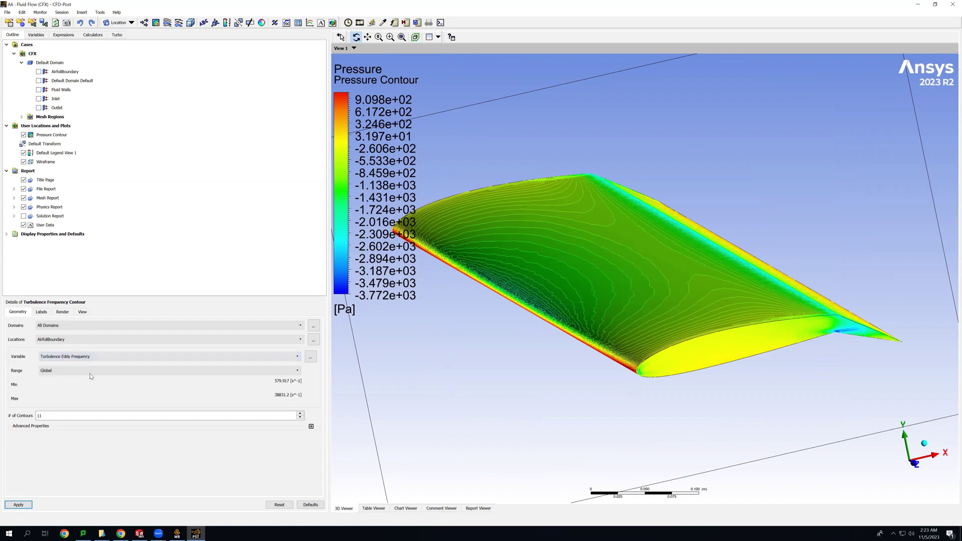
- Set the turbulence frequency plot to 100 contours, hide the Pressure Contour, and generate the new plot
left_click(68, 417)
type("00")
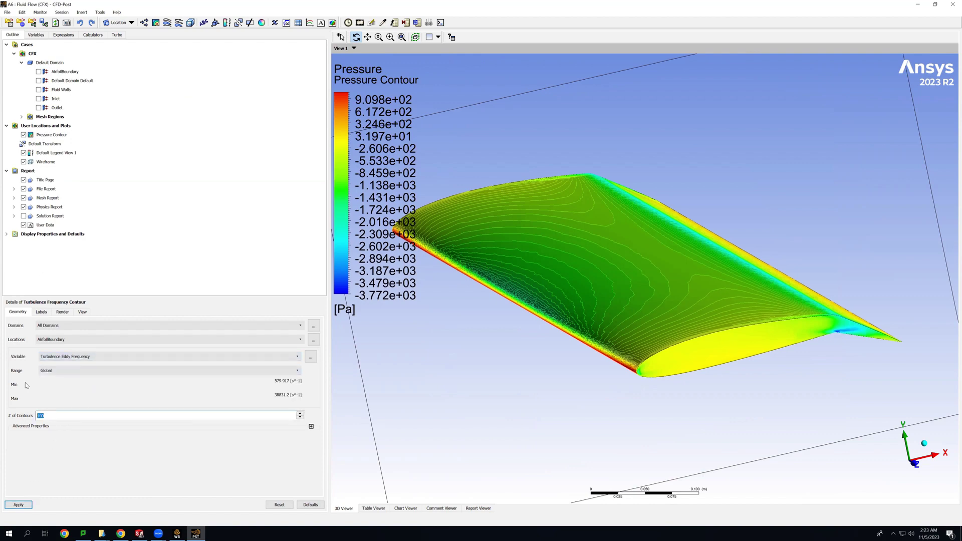
left_click(23, 135)
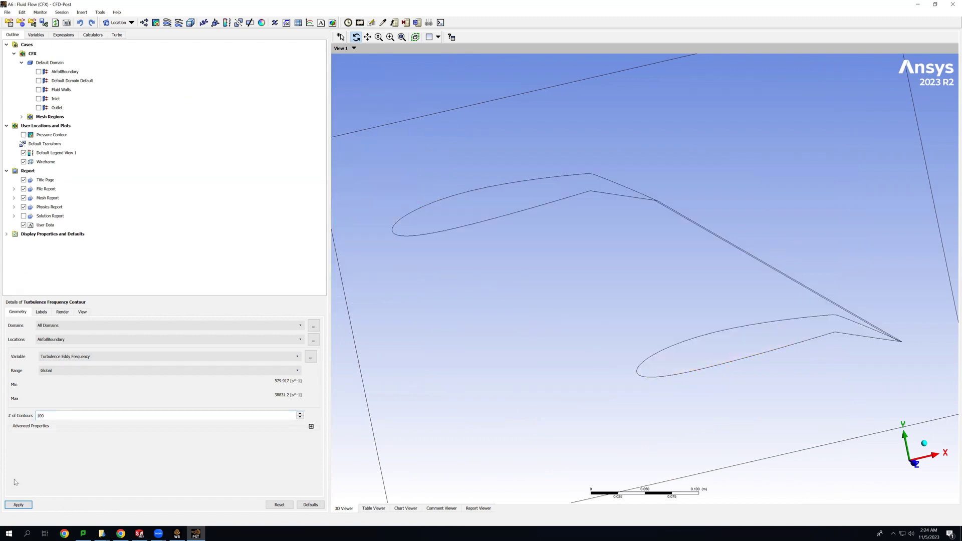
left_click(20, 505)
- Examine the turbulence eddy frequency distribution over the airfoil's upper surface, flap and end face
middle_click_drag(756, 345, 744, 297)
middle_click_drag(726, 348, 591, 324)
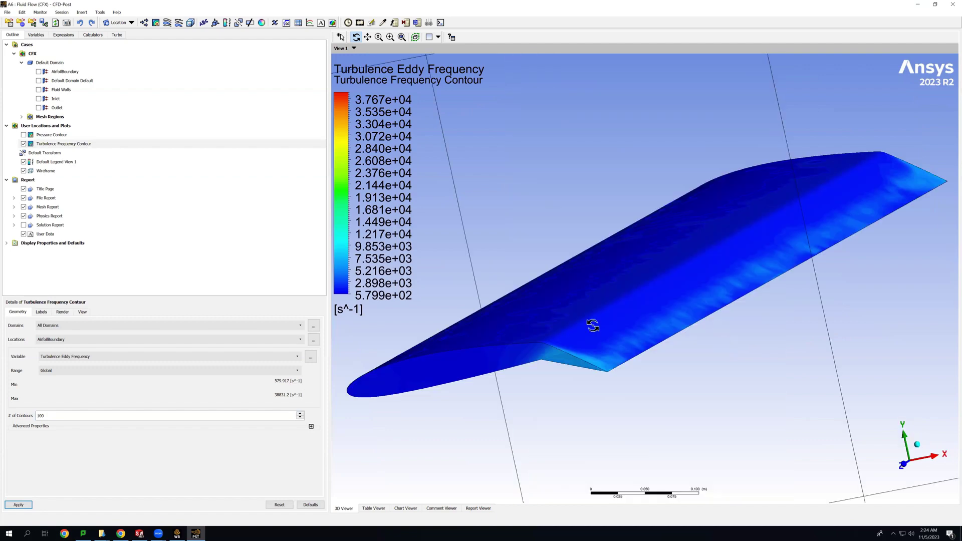
middle_click_drag(595, 363, 384, 92)
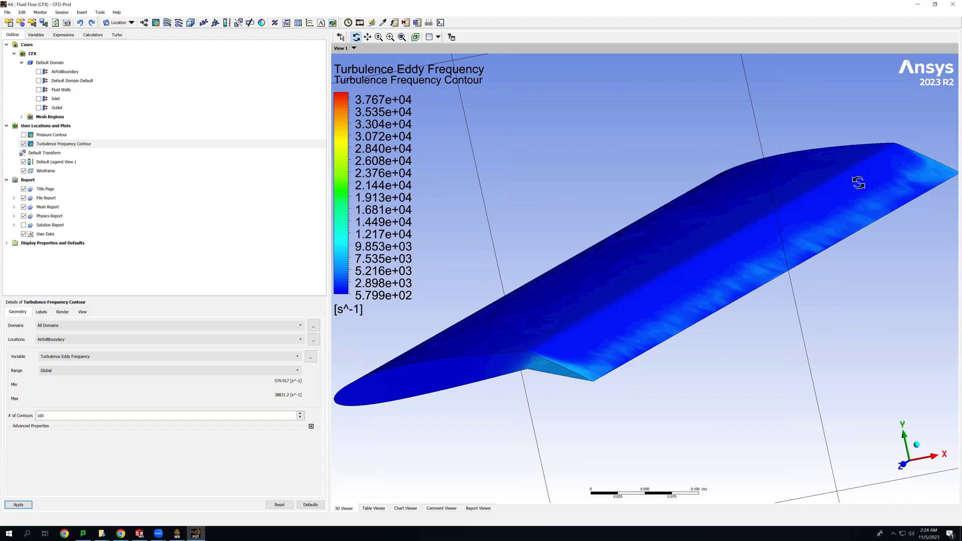
middle_click_drag(944, 171, 946, 169)
middle_click_drag(716, 271, 739, 279)
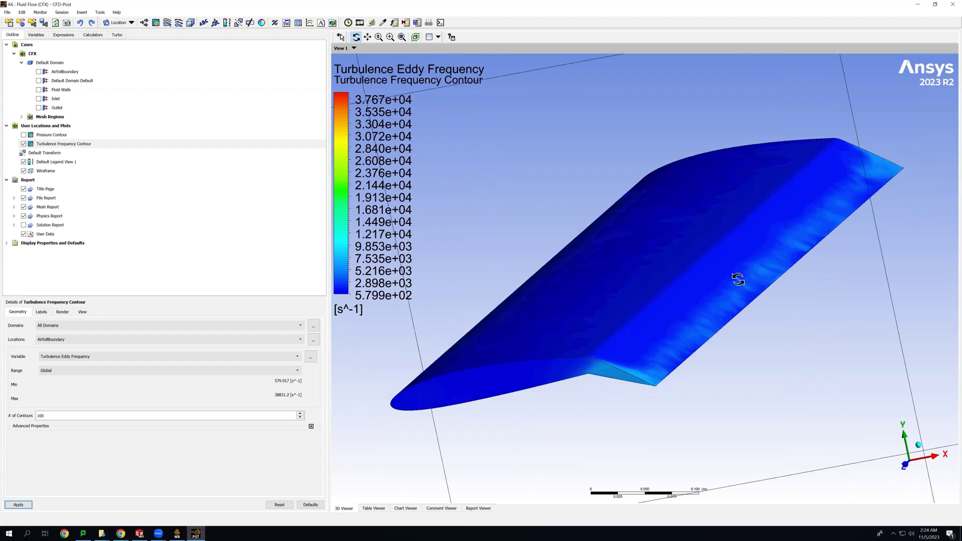
middle_click_drag(571, 244, 677, 286)
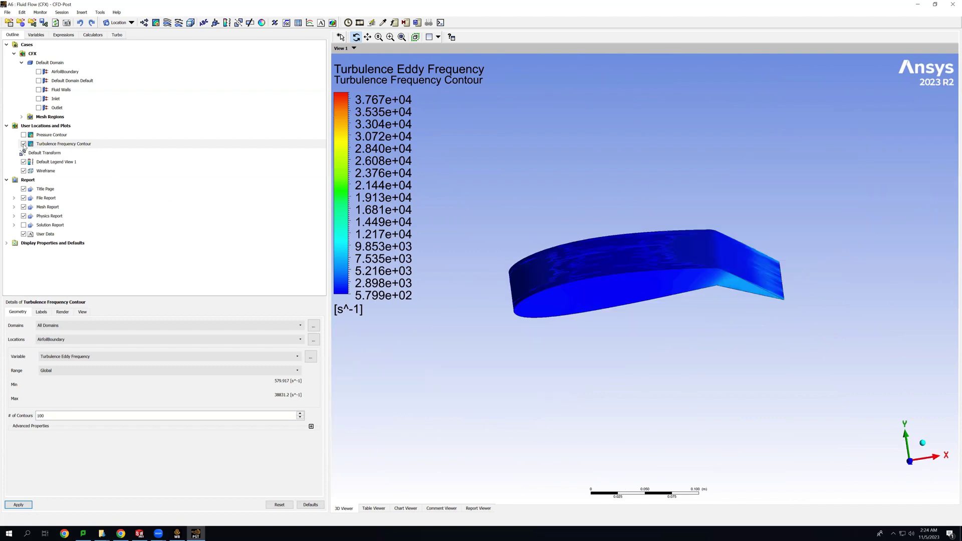
- Hide the Turbulence Frequency Contour and insert a new contour plot named Turbulence Energy
left_click(24, 145)
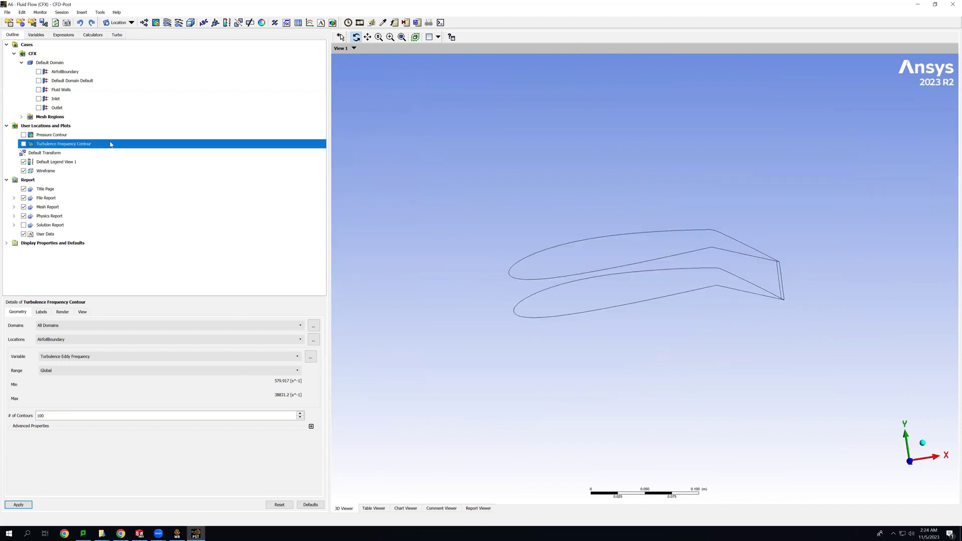
left_click(156, 23)
type("Tu")
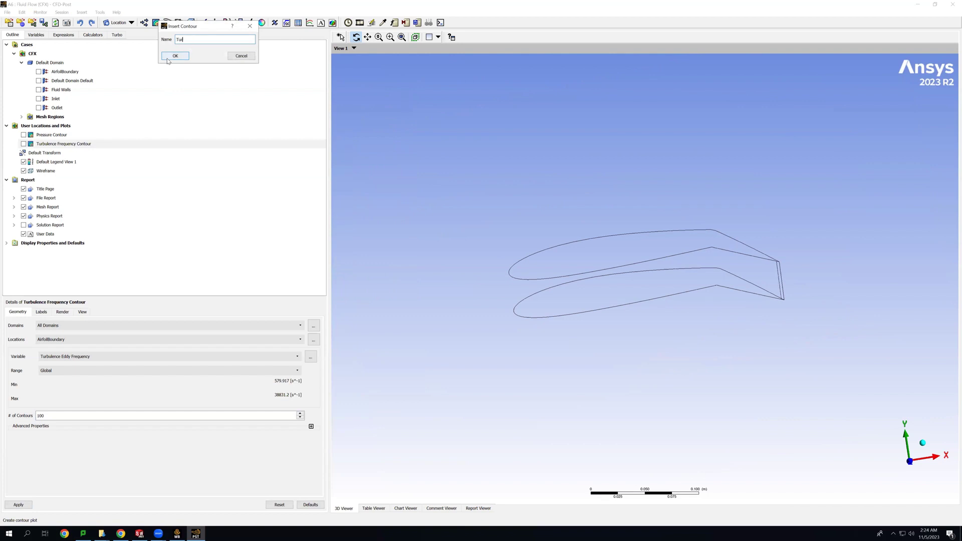
type("rbulence Energy")
left_click(167, 58)
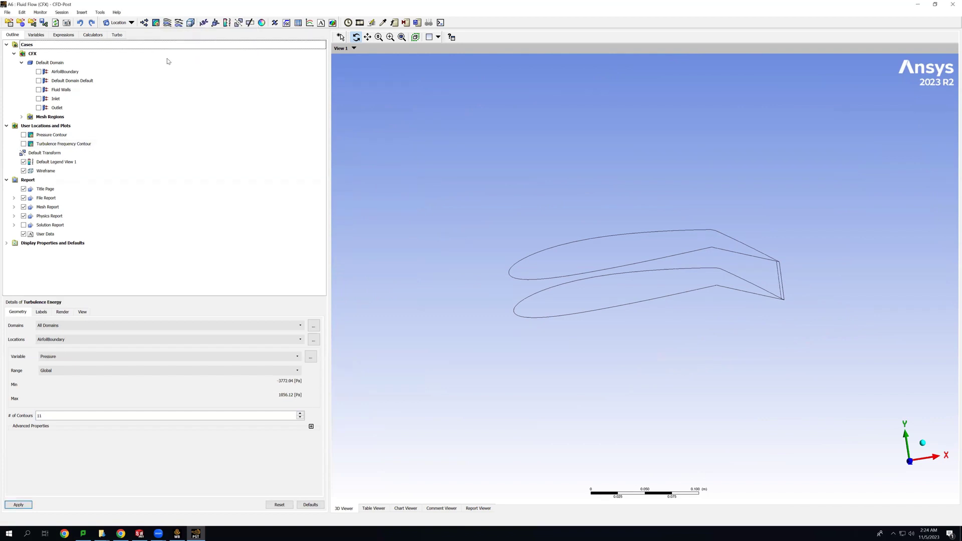
- Set the Turbulence Energy plot's variable to Turbulence Kinetic Energy with 100 contours, and generate it
left_click(50, 356)
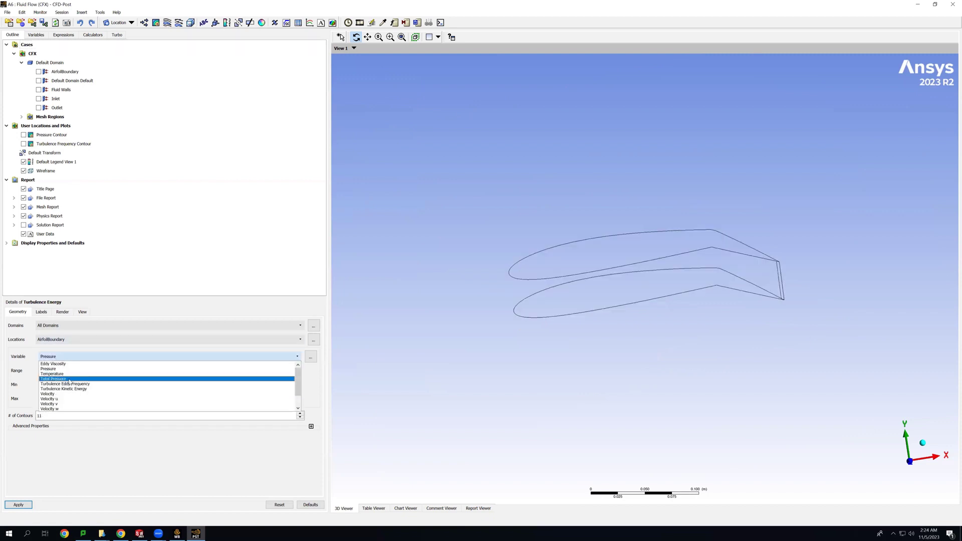
left_click(82, 389)
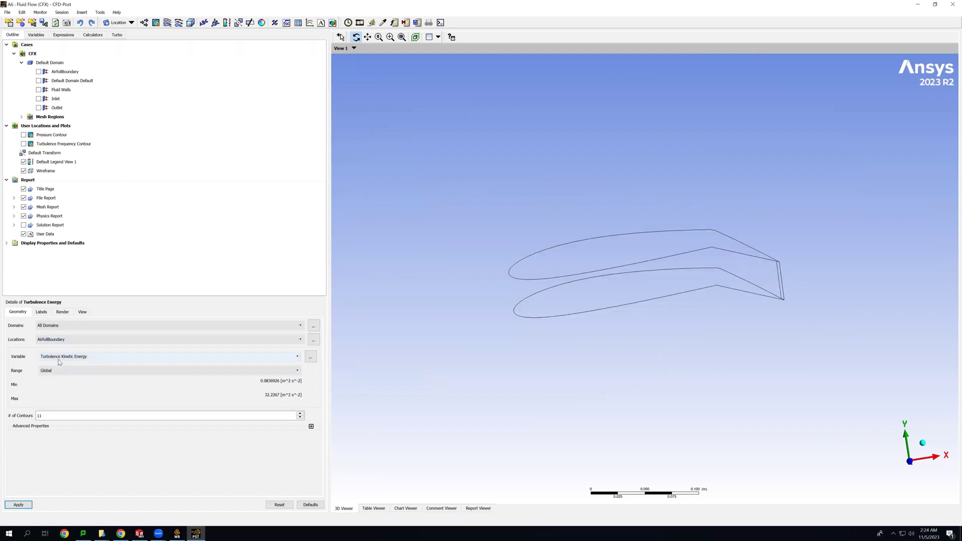
left_click(68, 412)
type("1")
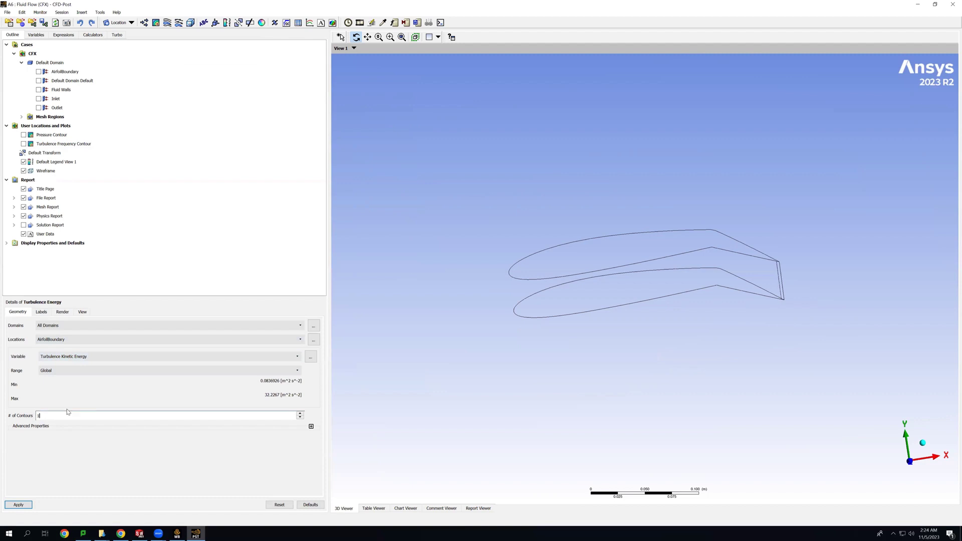
type("00")
left_click(21, 505)
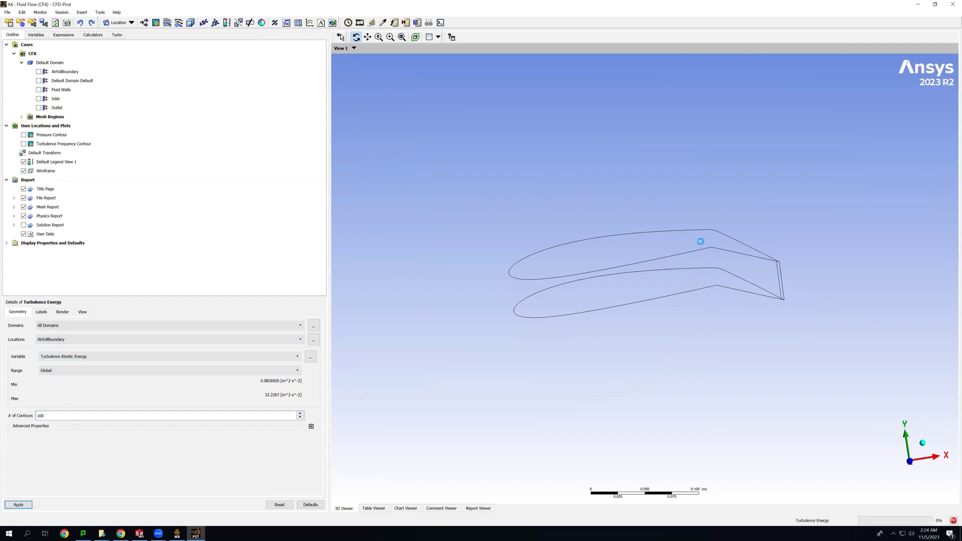
- Examine the turbulence kinetic energy around the flap's tip, trailing edge and the airfoil's underside
left_click_drag(689, 240, 677, 219)
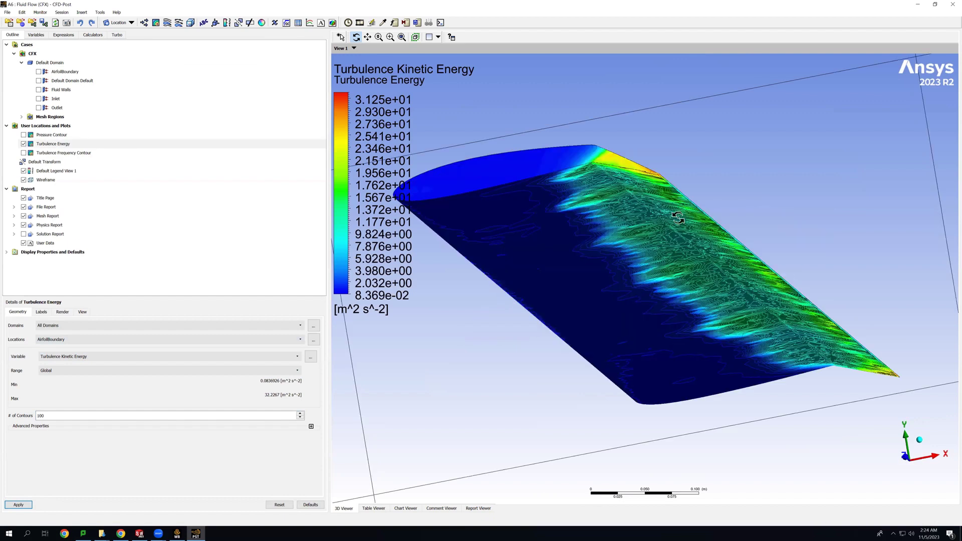
left_click_drag(717, 293, 406, 408)
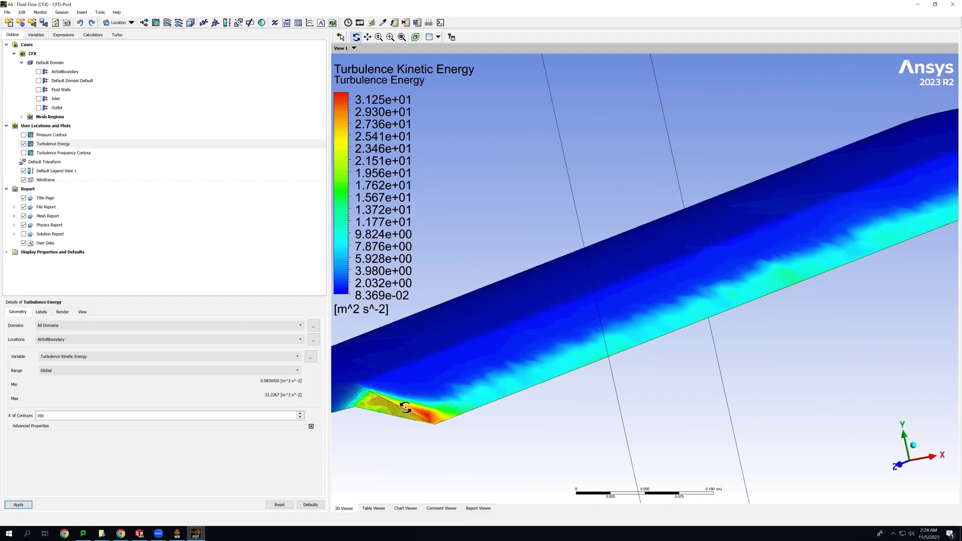
left_click(439, 426)
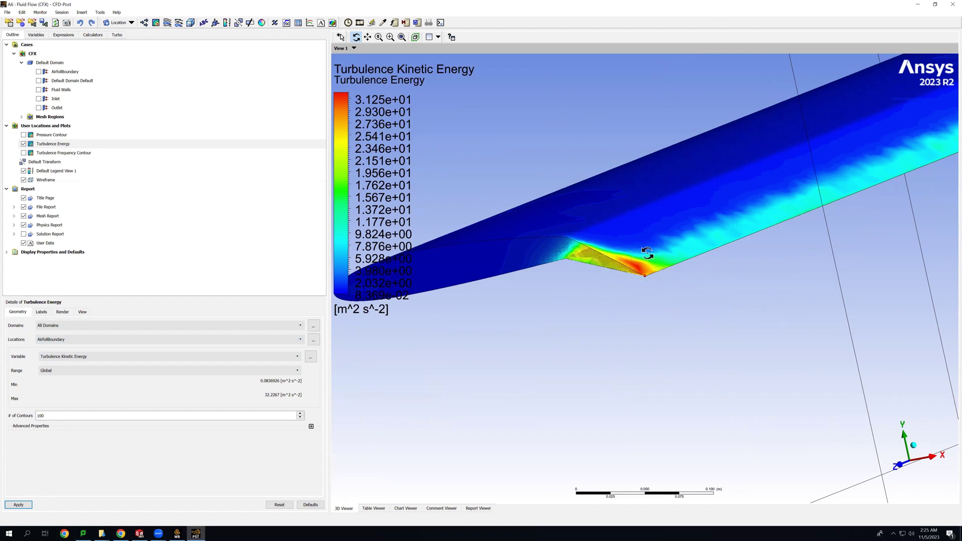
left_click_drag(695, 244, 684, 276)
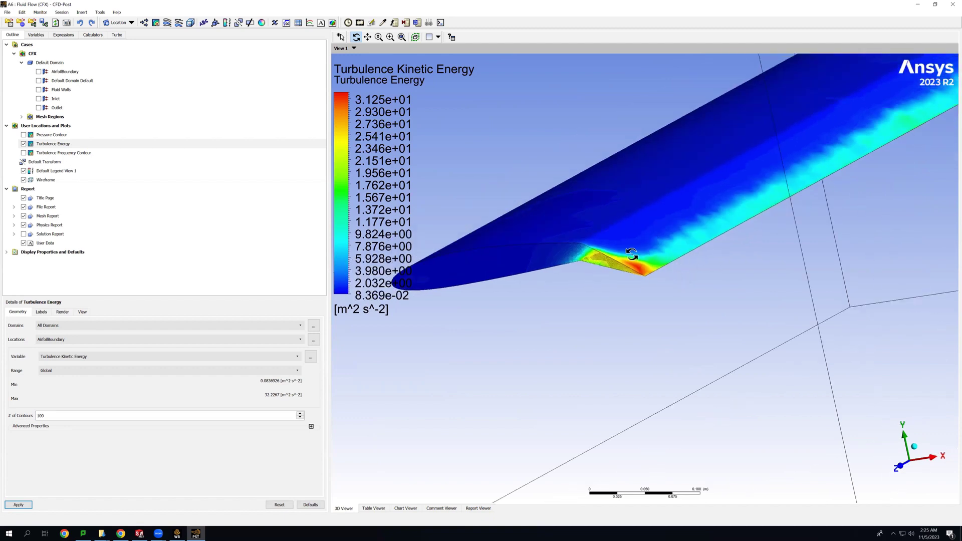
left_click_drag(641, 268, 707, 232)
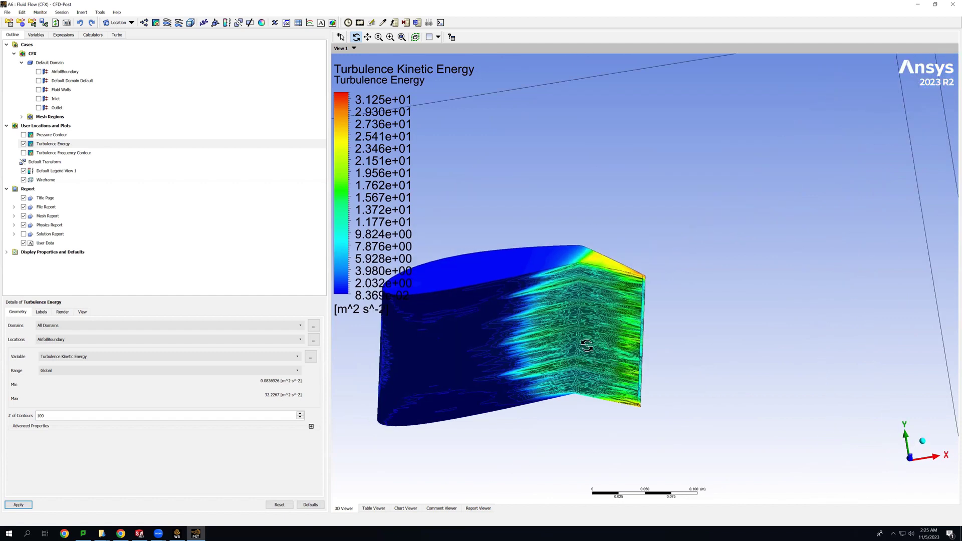
left_click_drag(584, 386, 585, 369)
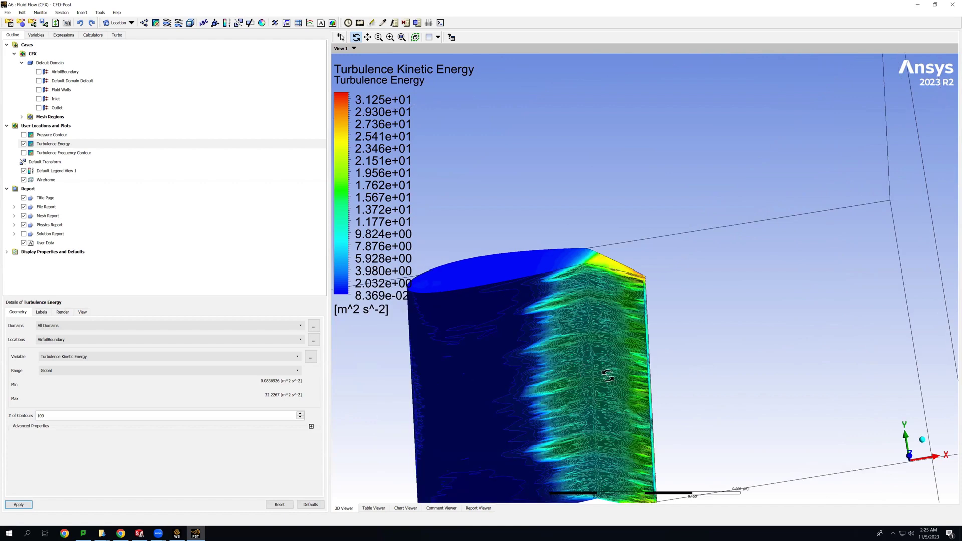
- Hide the Turbulence Energy contour plot so that only the airfoil's wireframe is displayed
left_click_drag(615, 413, 672, 437)
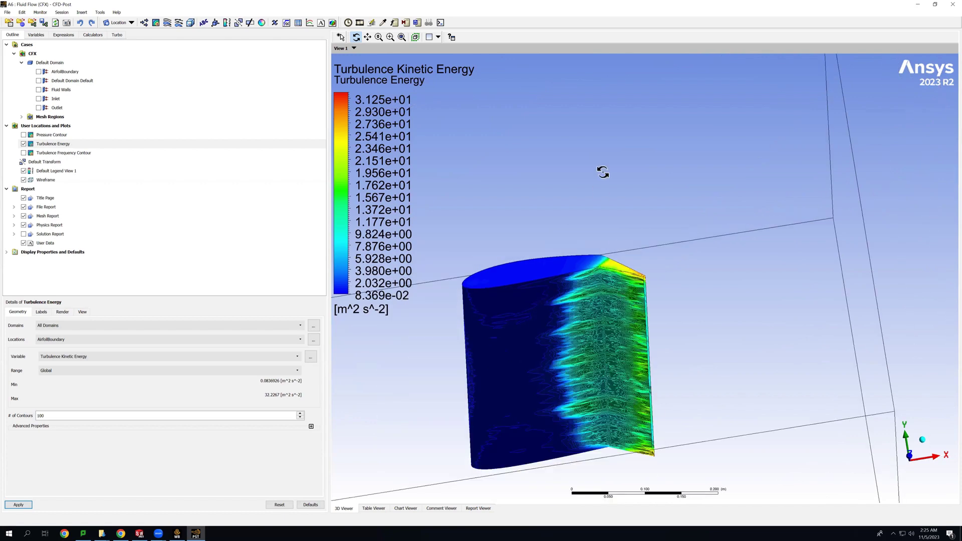
left_click_drag(601, 172, 178, 157)
left_click(23, 144)
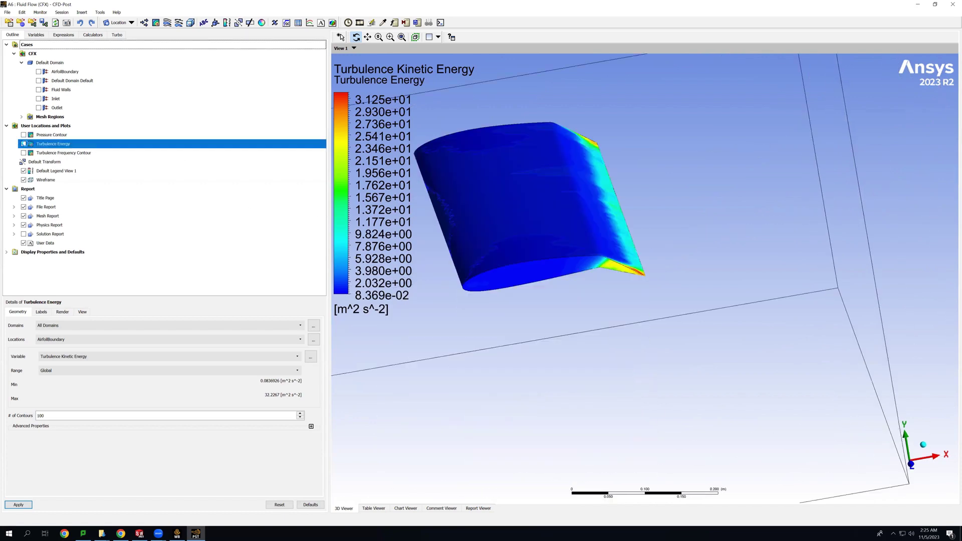
left_click(78, 359)
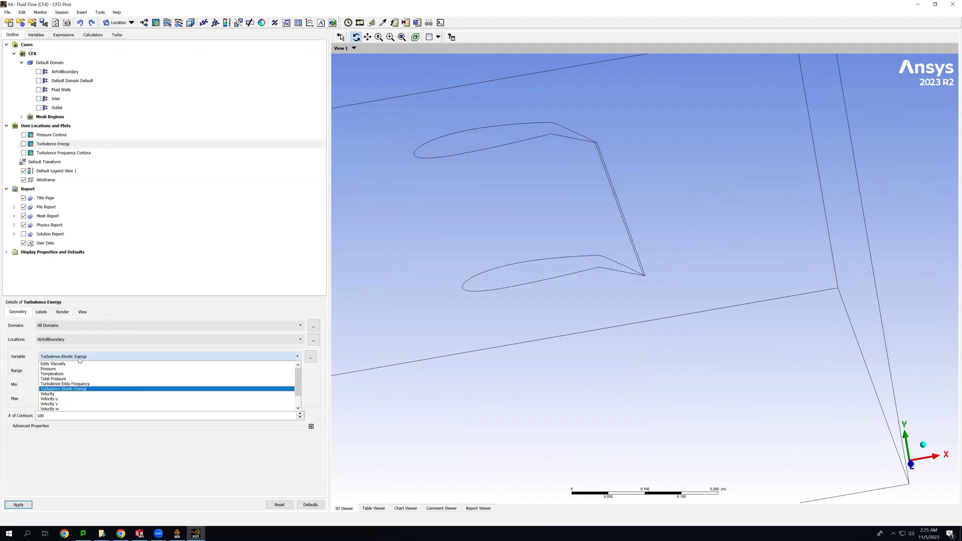
left_click(79, 359)
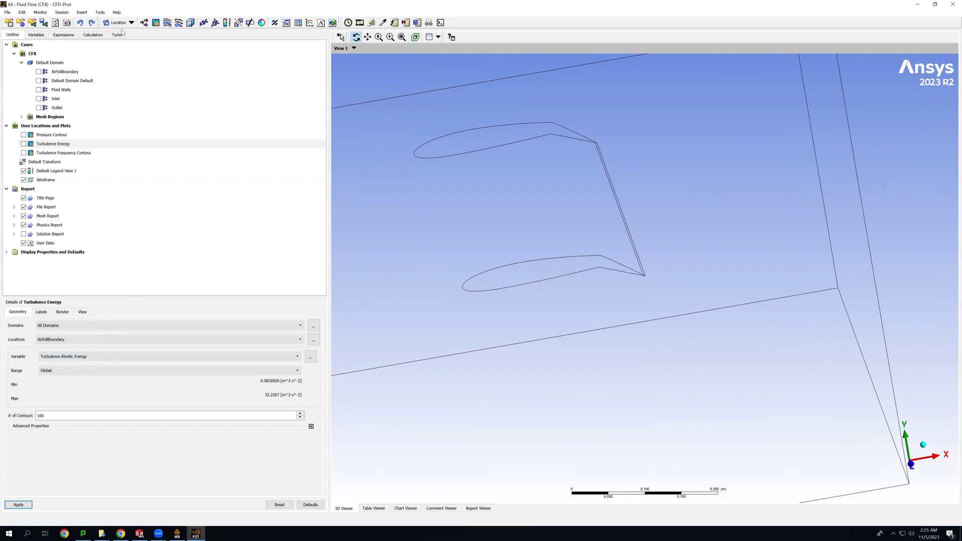
- Insert a contour plot named Velocity Contours on AirfoilBoundary, using the Velocity variable with 100 contours, and generate it
left_click(156, 23)
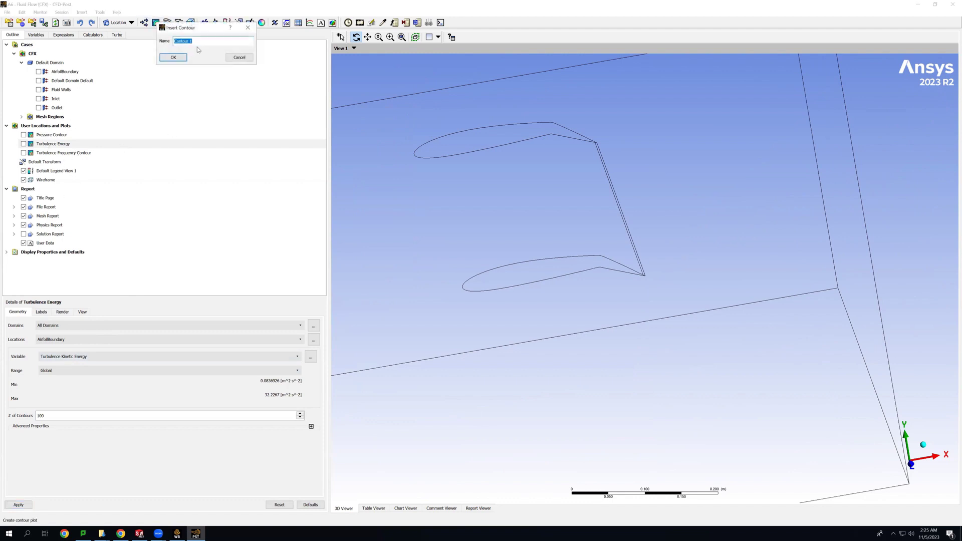
type("Velocity Contours")
key("Return")
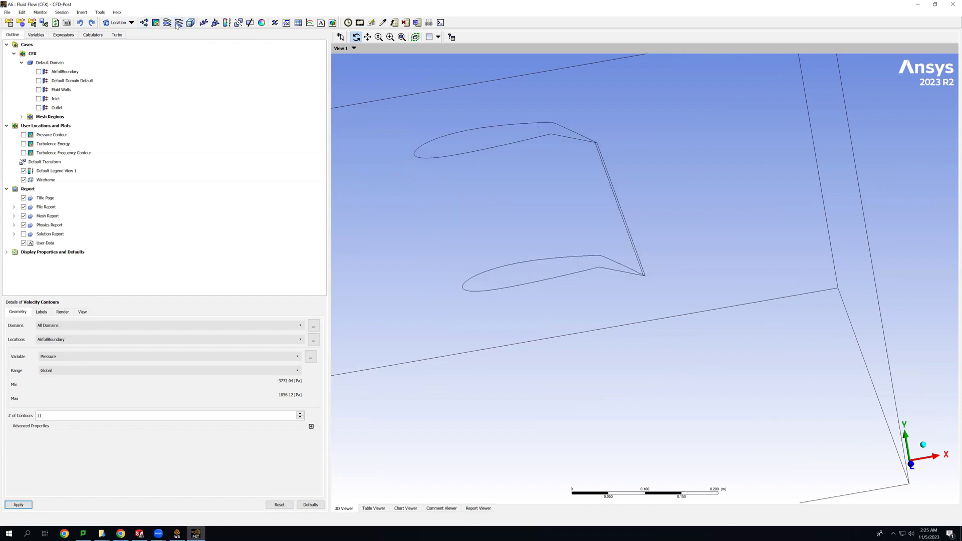
left_click(64, 353)
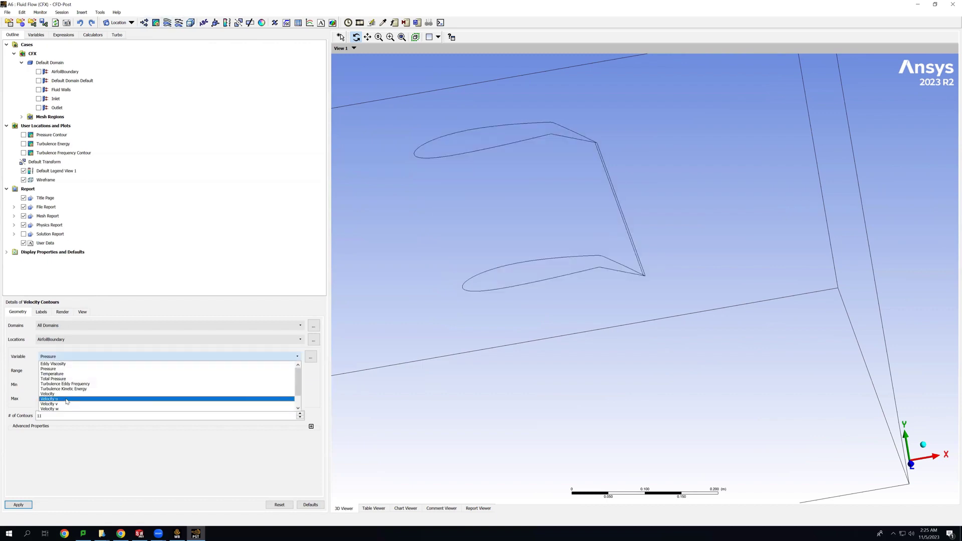
left_click(60, 380)
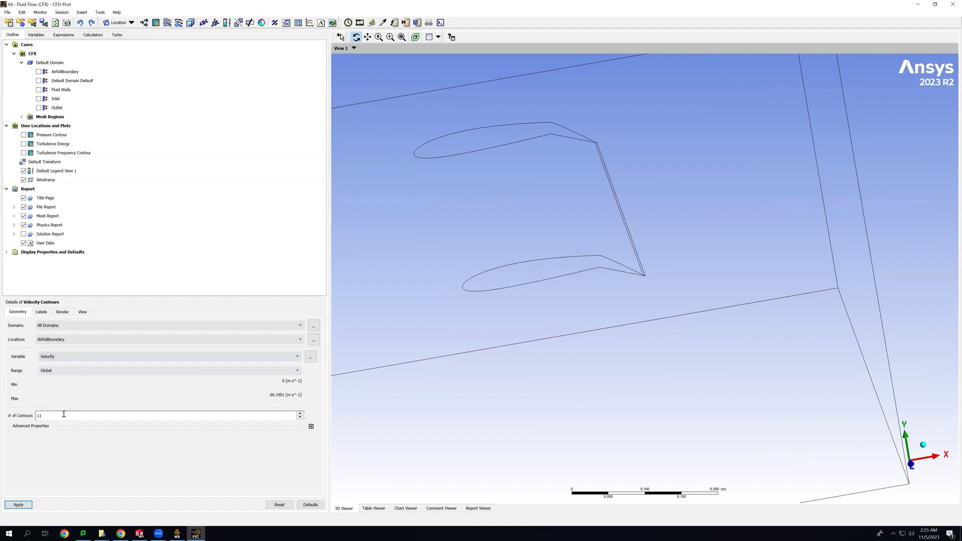
key("BackSpace")
type("00")
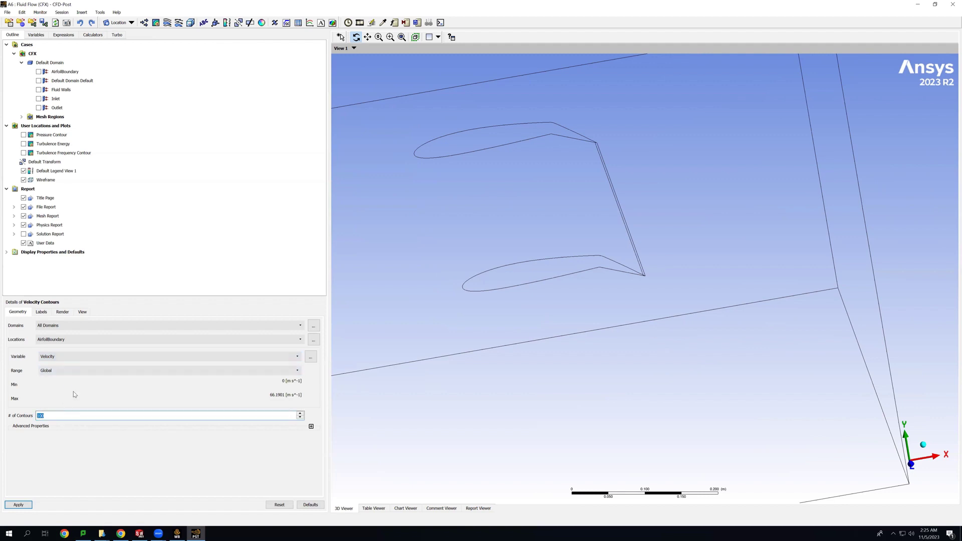
left_click(9, 506)
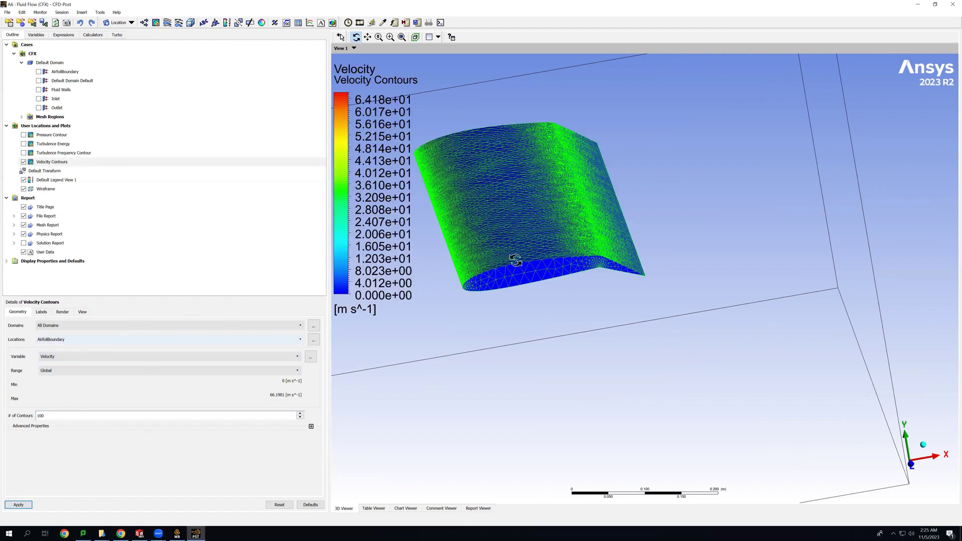
left_click_drag(501, 318, 443, 260)
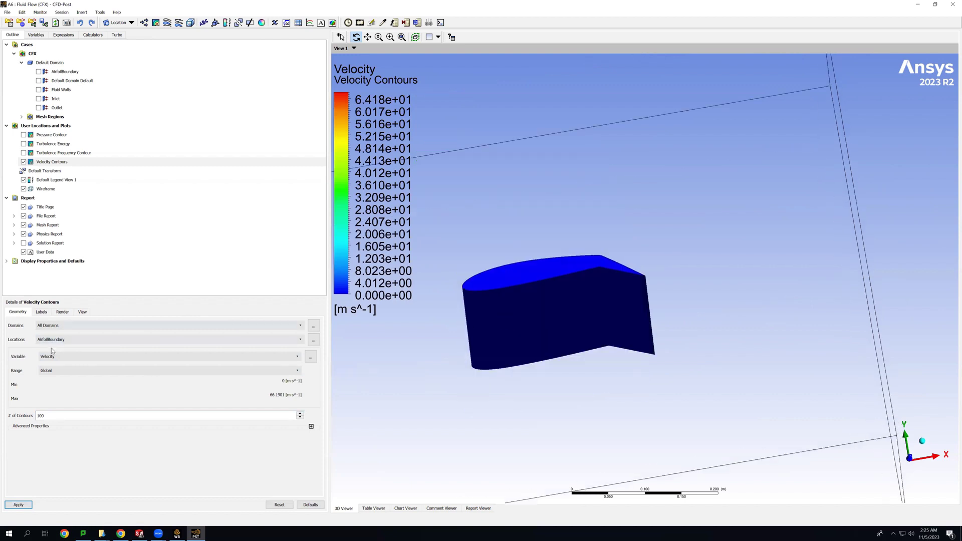
- Switch the Velocity Contours plot's range to Local and regenerate it
left_click(64, 371)
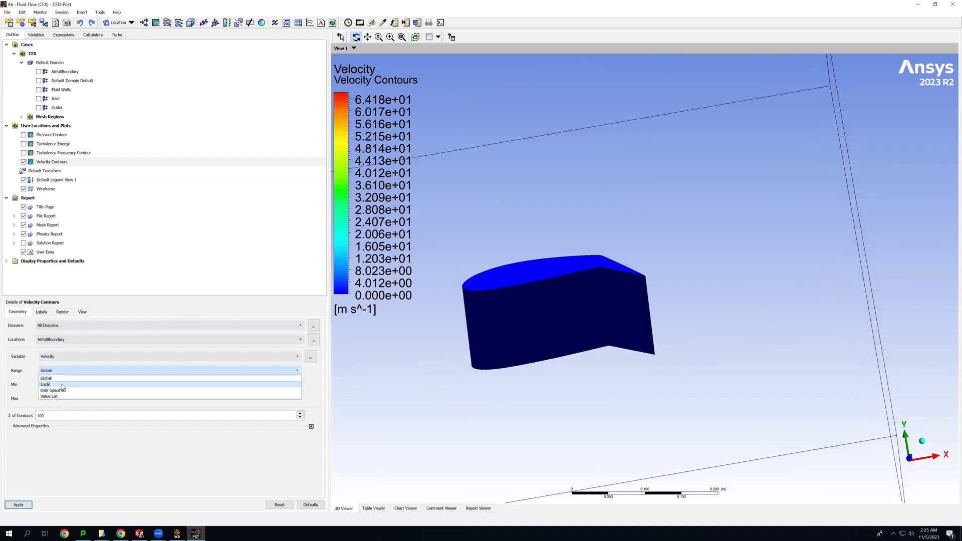
left_click(65, 384)
left_click(17, 506)
mouse_move(574, 254)
left_mouse_down()
mouse_move(576, 286)
mouse_move(575, 262)
left_mouse_up()
left_click(62, 371)
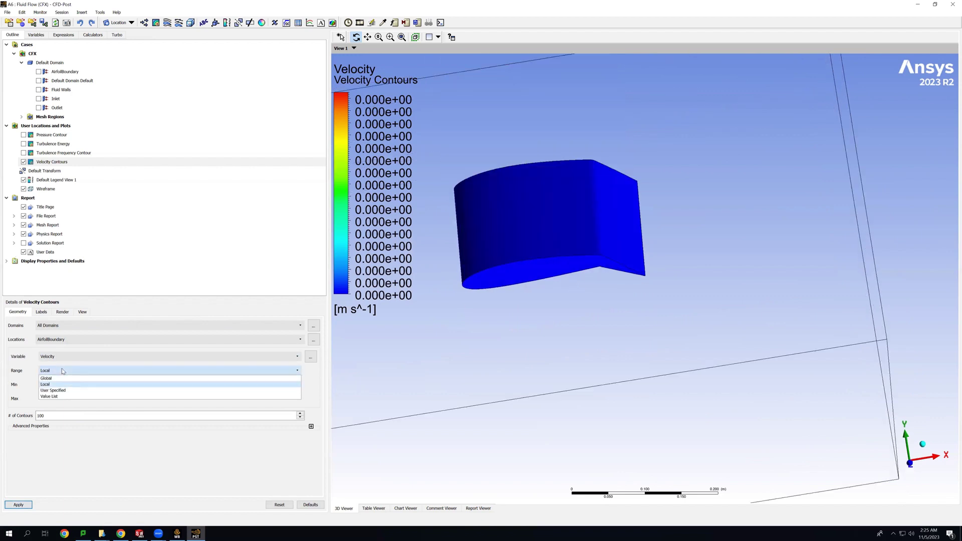
left_click(62, 371)
- Try plotting Velocity u and Velocity w as the variable of the Velocity Contours plot
left_click(62, 356)
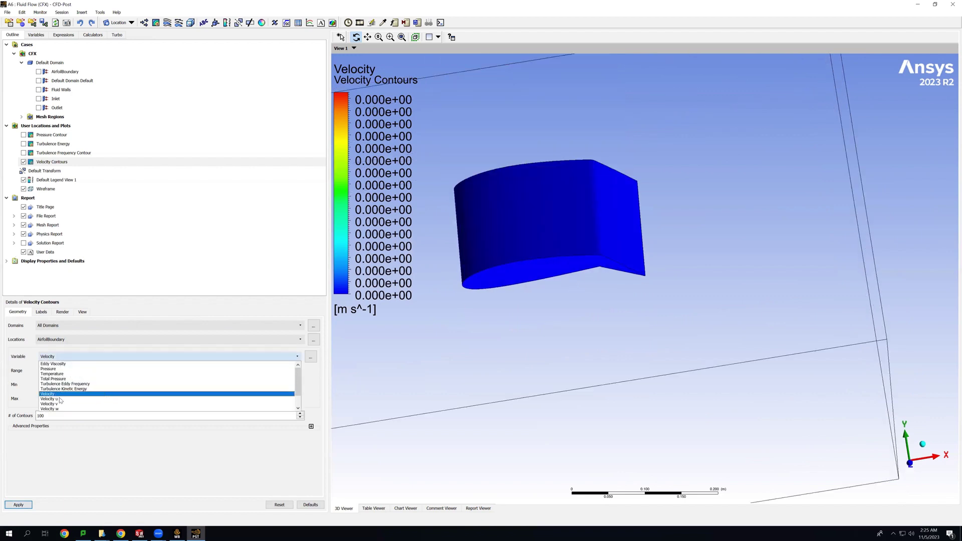
left_click(55, 401)
left_click(20, 505)
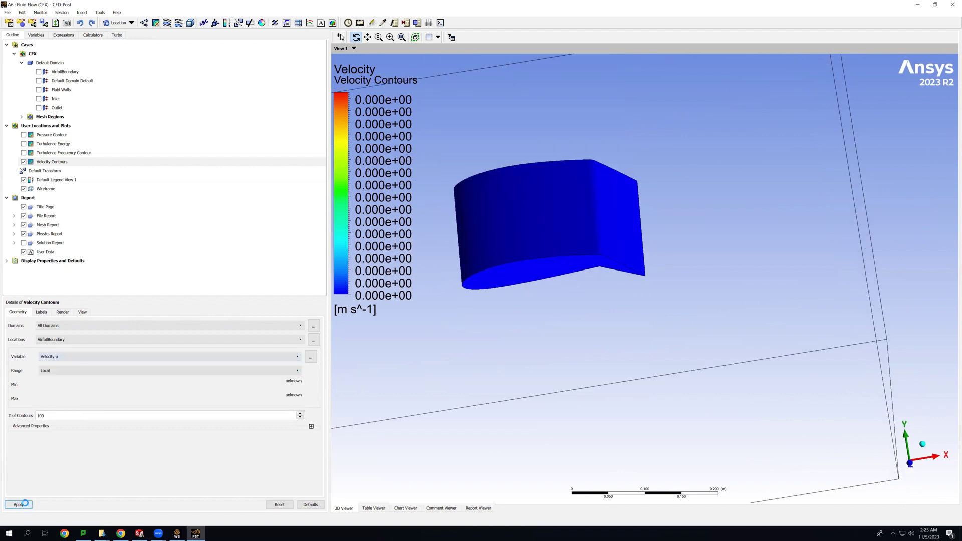
left_click(65, 357)
left_click(64, 409)
left_click(19, 505)
- Check the domain choices for the Velocity Contours plot and delete the plot
left_click(72, 326)
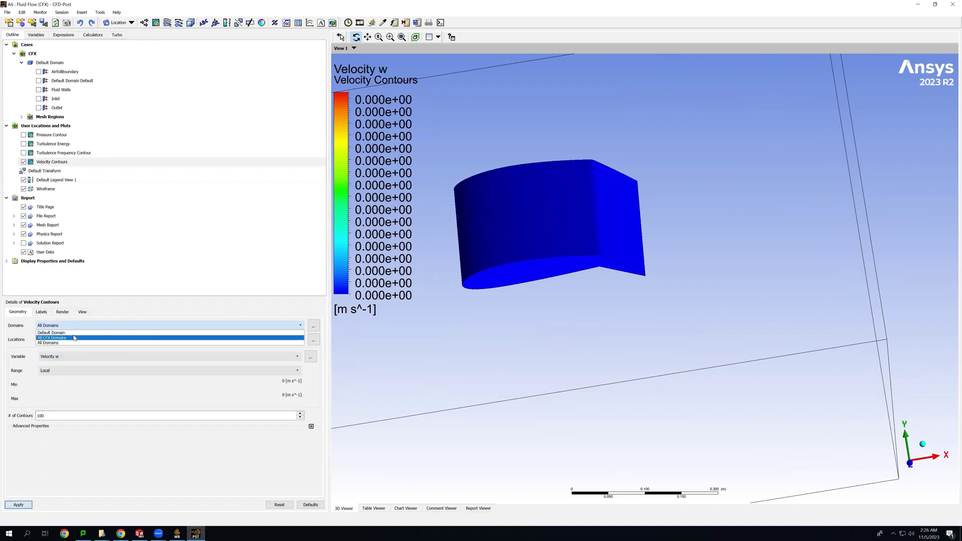
left_click(194, 495)
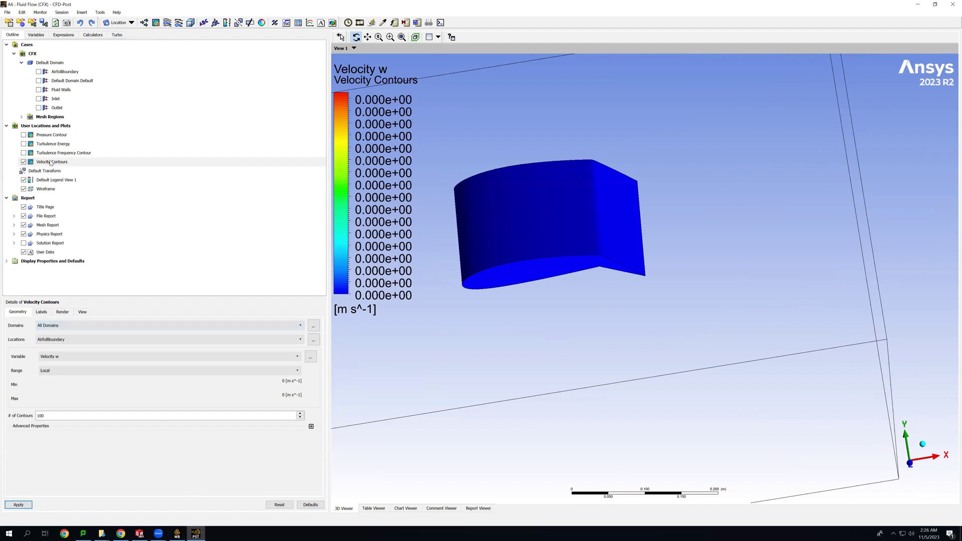
right_click(50, 163)
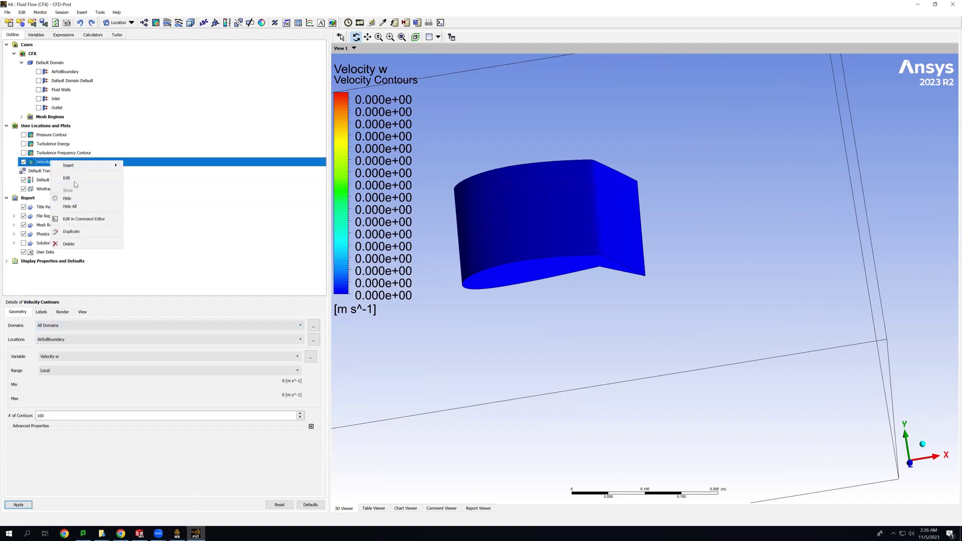
left_click(69, 245)
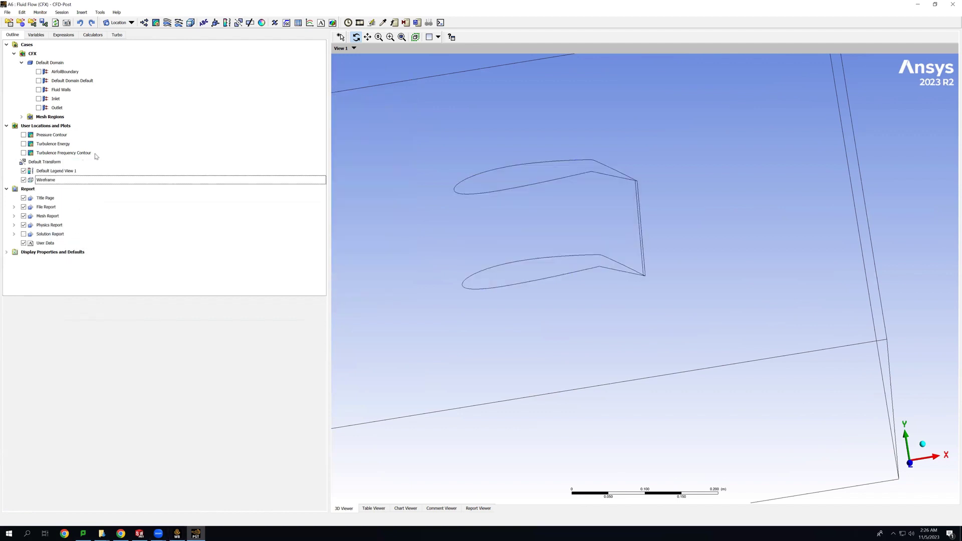
- Insert a Velocity vector plot named Veloc, located on Default Domain across All Domains, and generate it
left_click(145, 23)
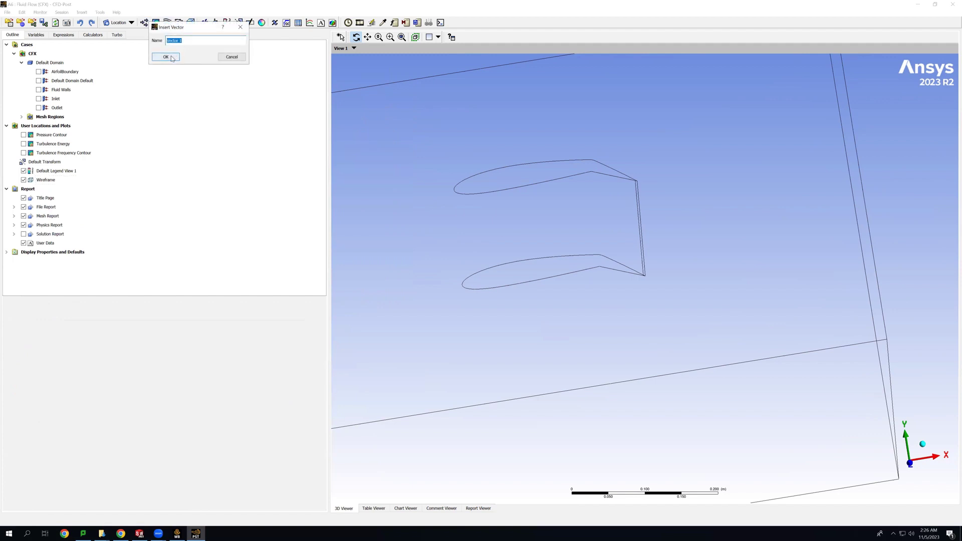
type("Veloc")
left_click(166, 57)
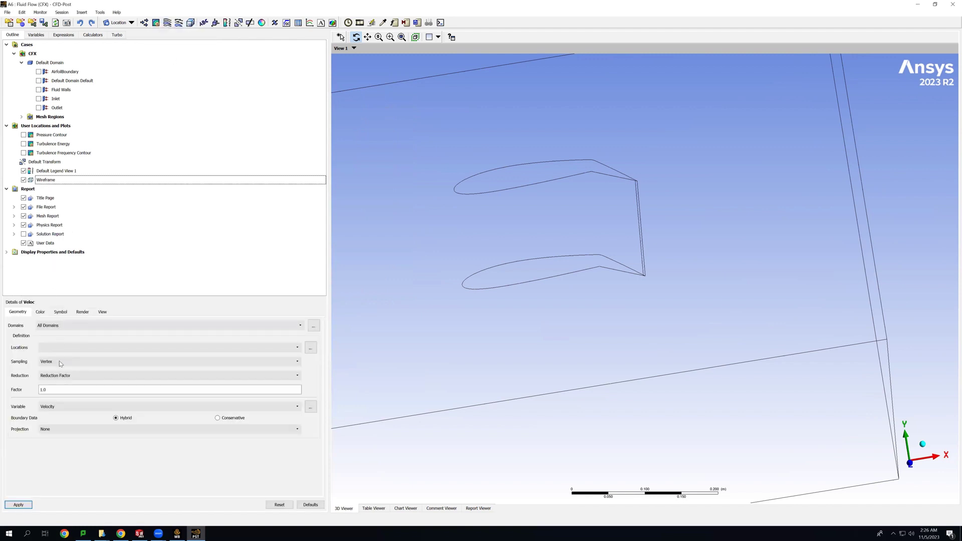
left_click(60, 348)
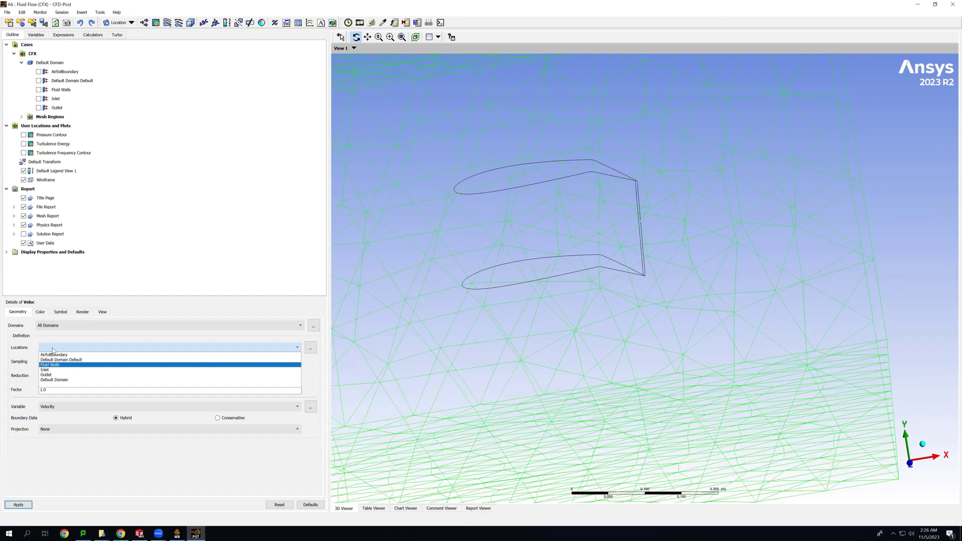
left_click(65, 325)
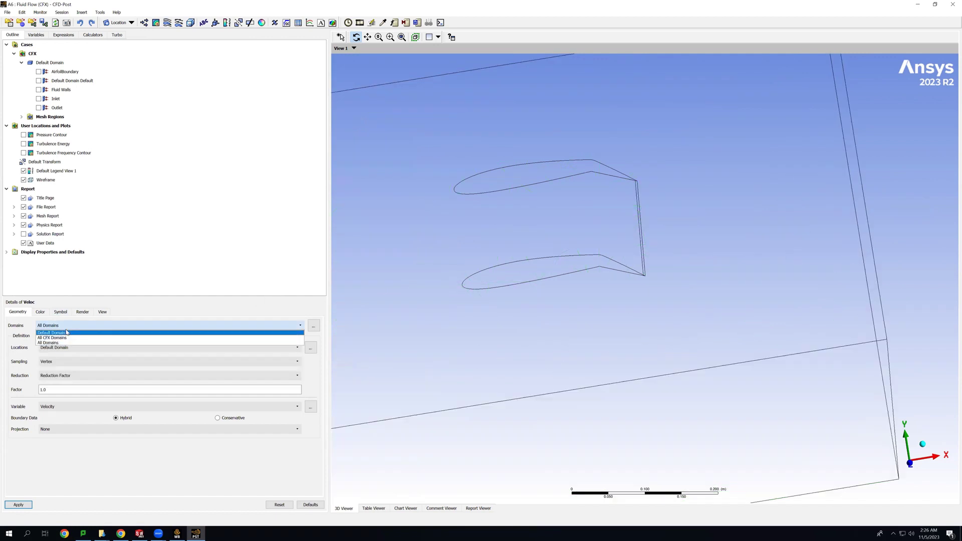
left_click(66, 329)
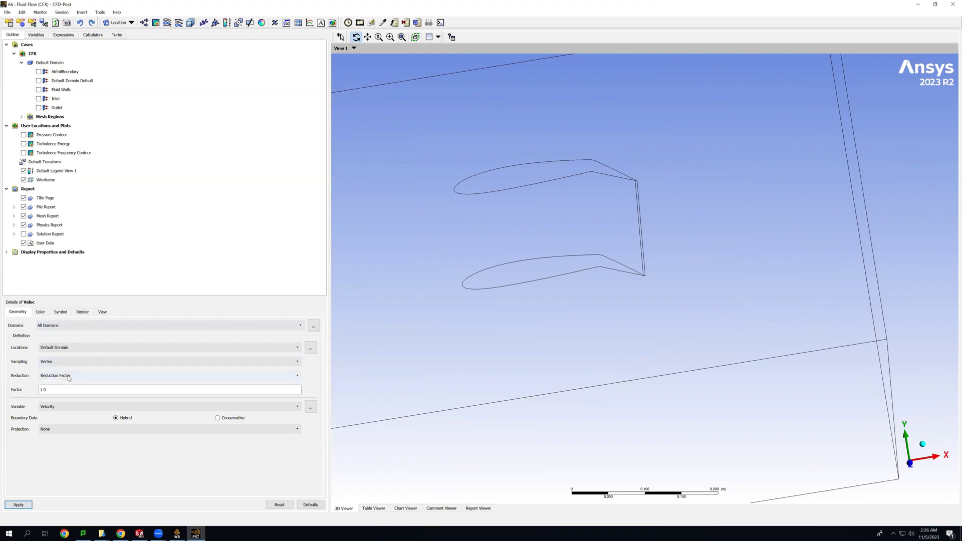
left_click(17, 505)
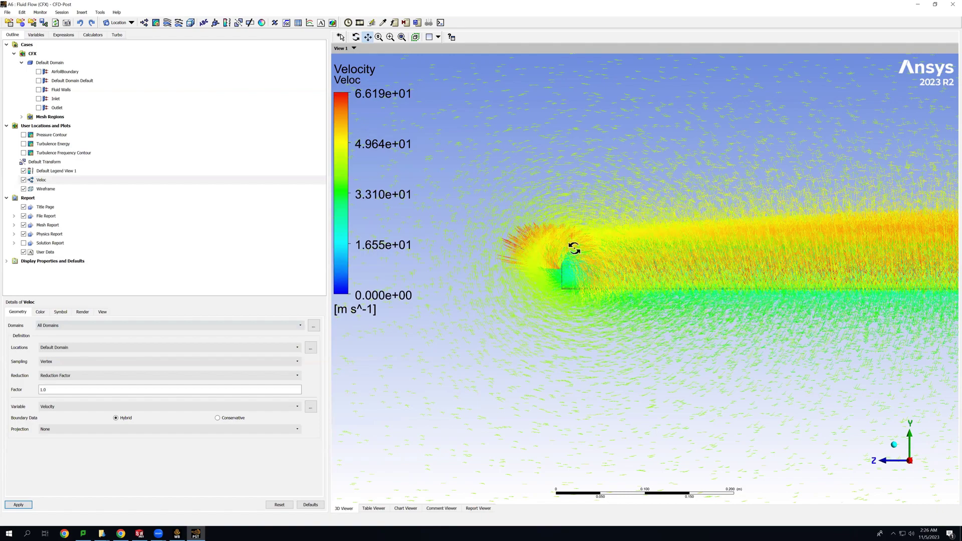
- Examine the velocity vectors around the airfoil's tip and along its span from several viewing directions
scroll(570, 226, "up", 2)
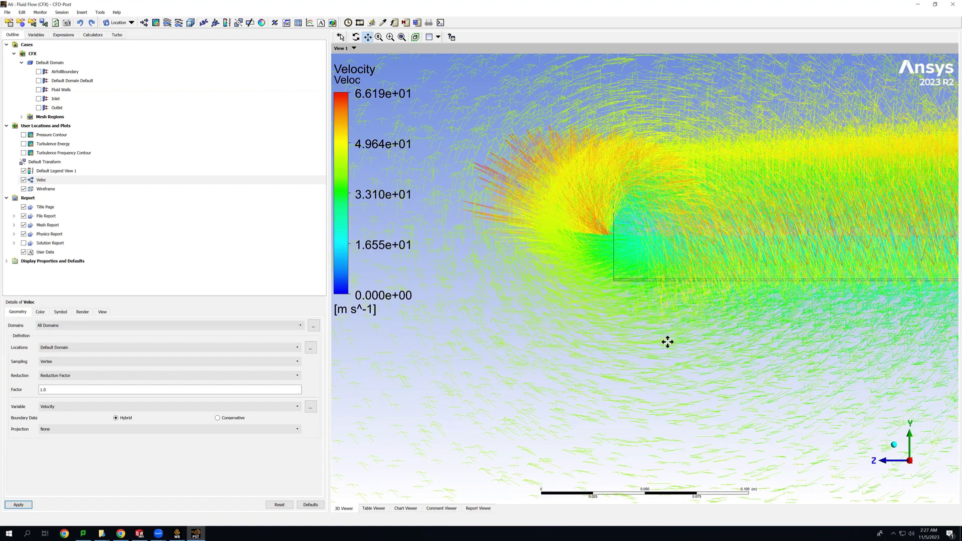
scroll(648, 273, "up", 2)
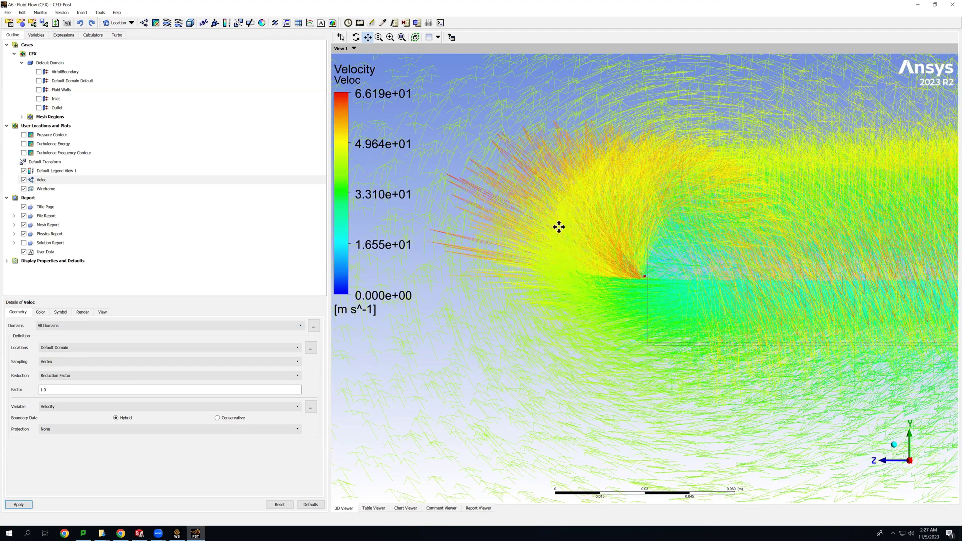
scroll(556, 224, "down", 5)
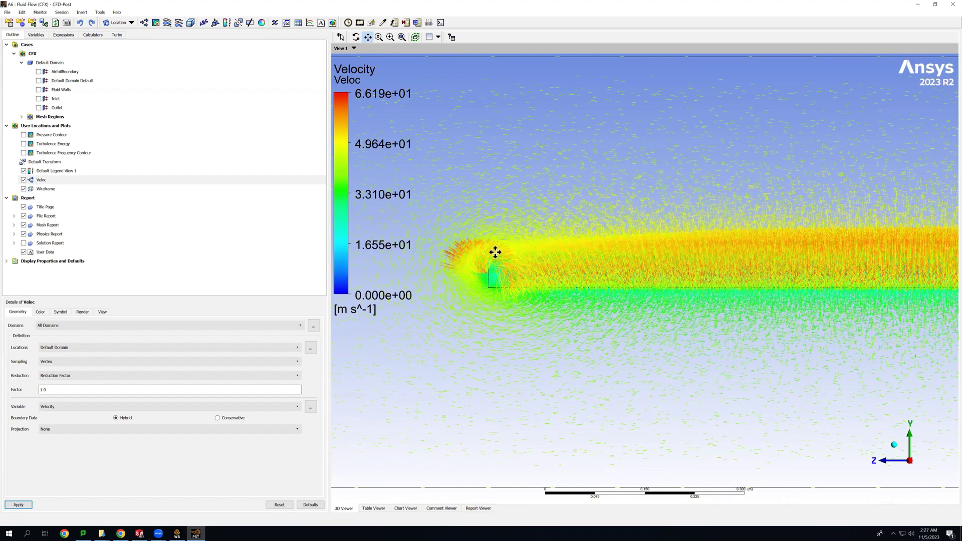
scroll(496, 255, "down", 1)
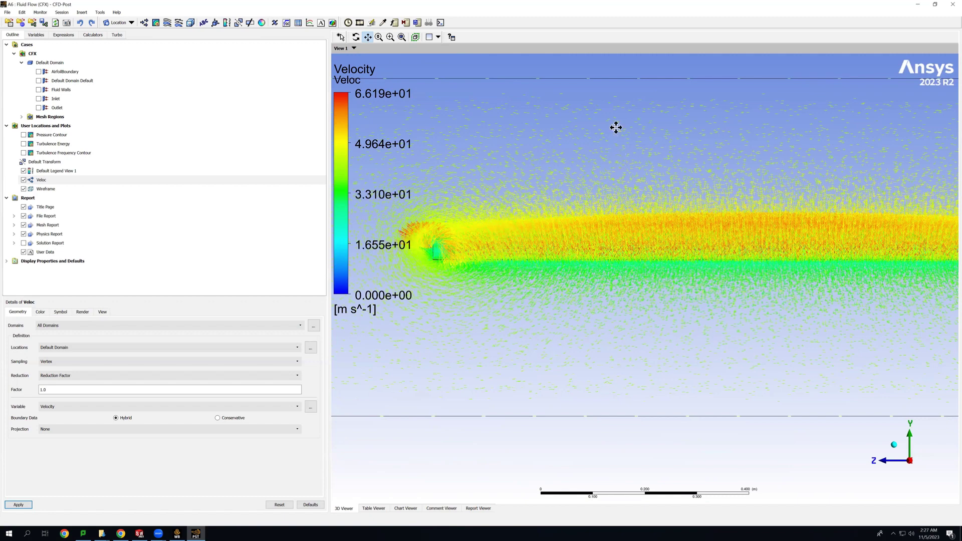
middle_click_drag(509, 288, 742, 207)
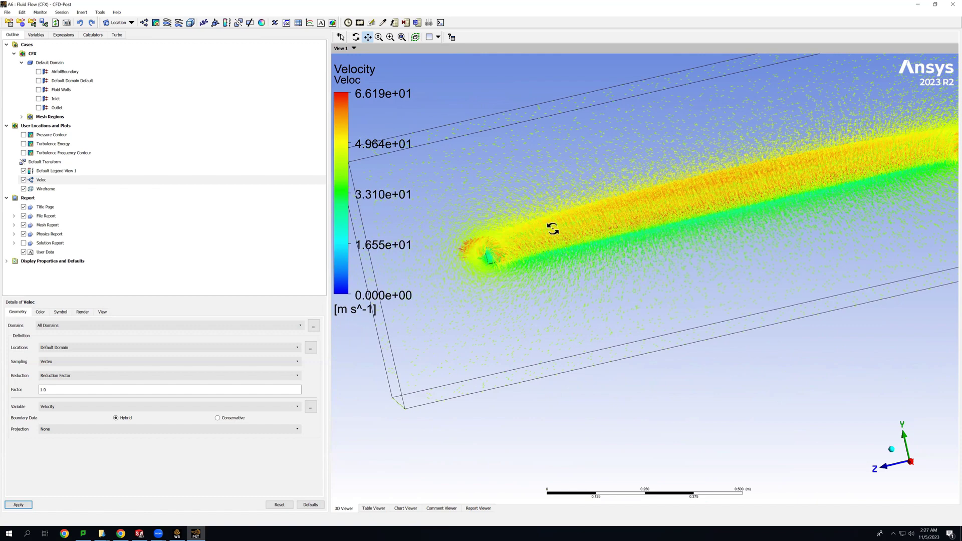
middle_click_drag(397, 274, 467, 269)
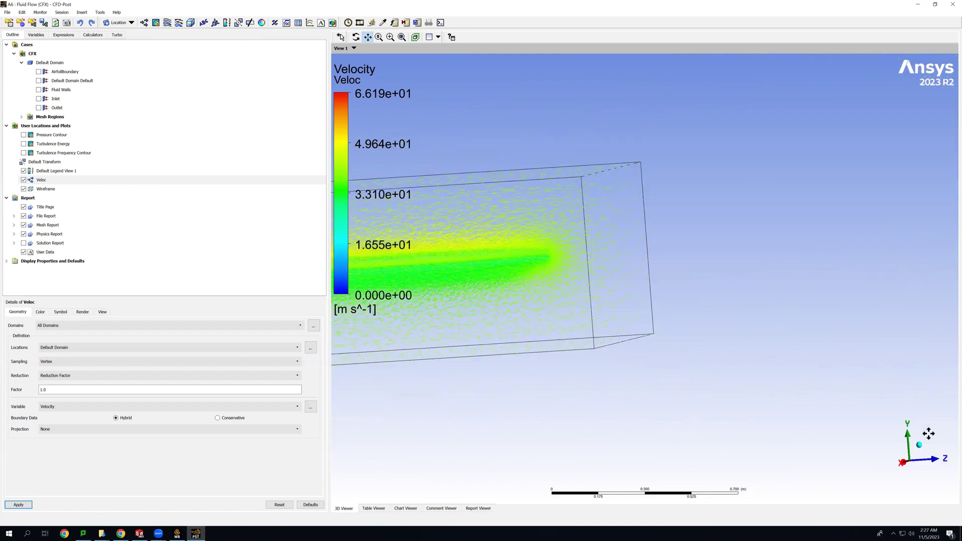
left_click(904, 466)
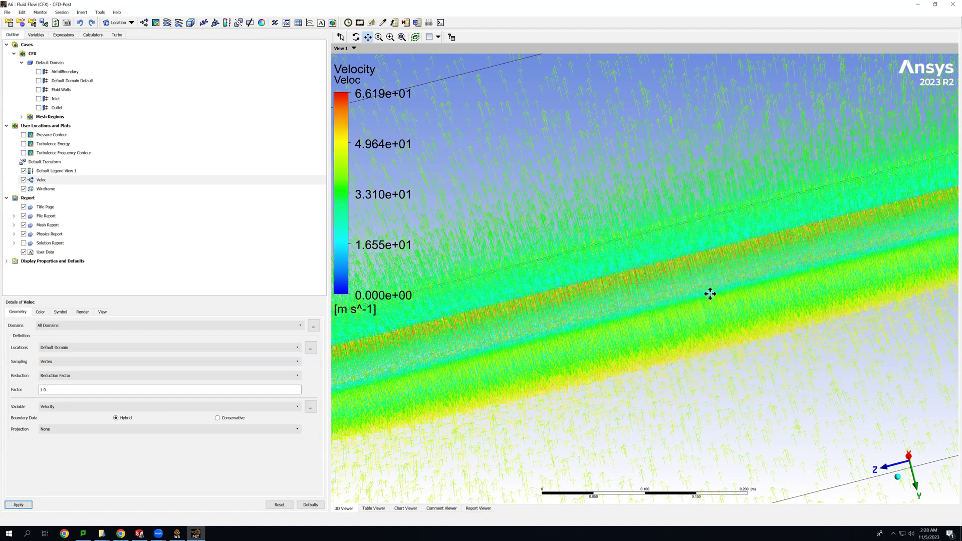
middle_click_drag(703, 190, 643, 280)
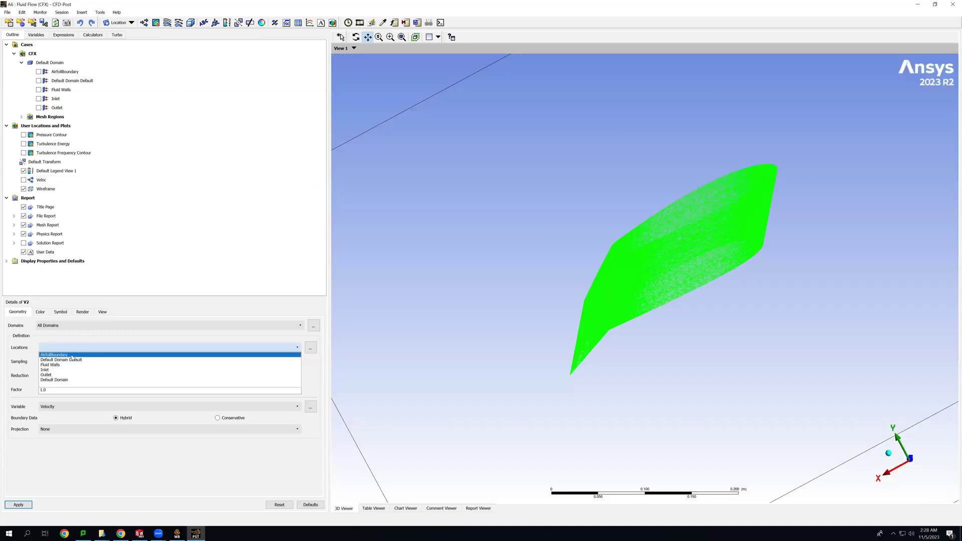
left_click(63, 346)
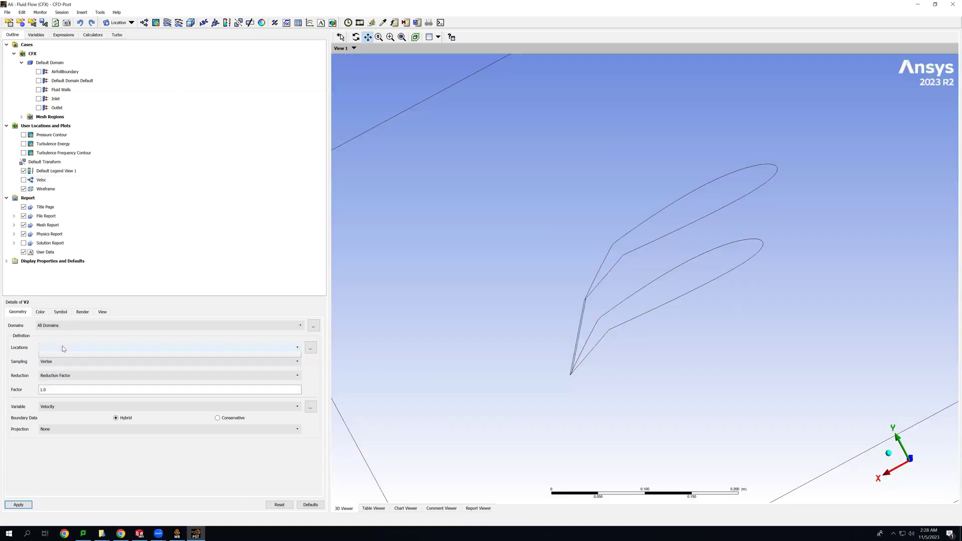
left_click(62, 346)
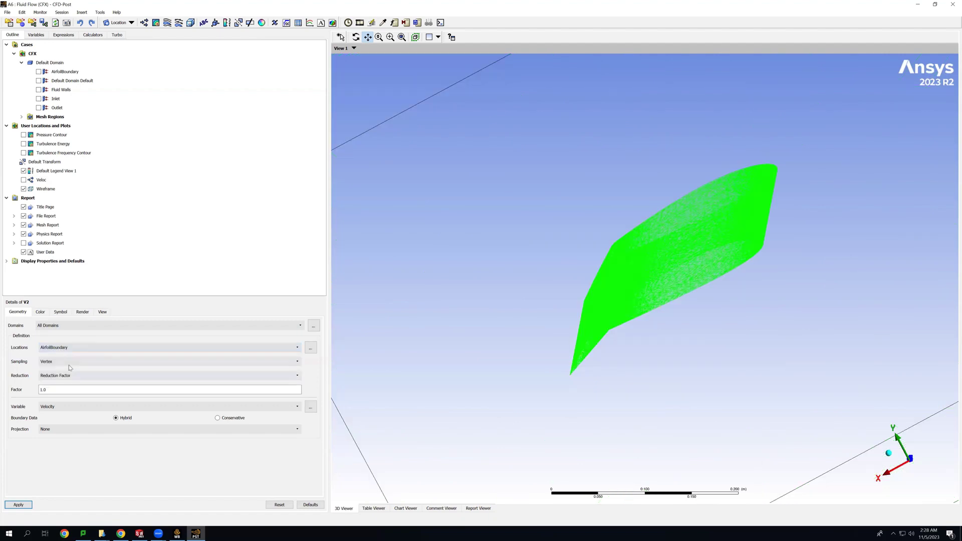
left_click(74, 354)
left_click(71, 361)
left_click(71, 363)
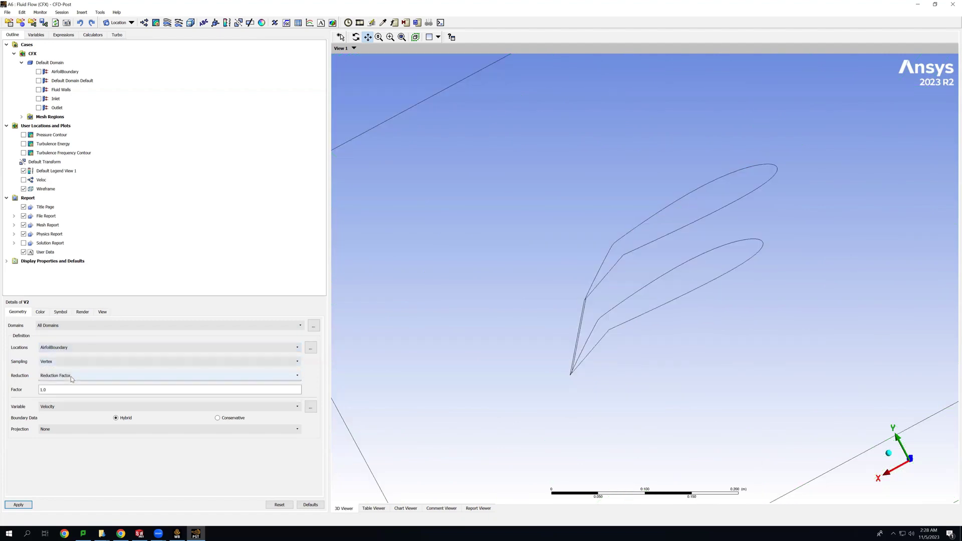
left_click(72, 376)
left_click(74, 377)
left_click(62, 406)
left_click(62, 413)
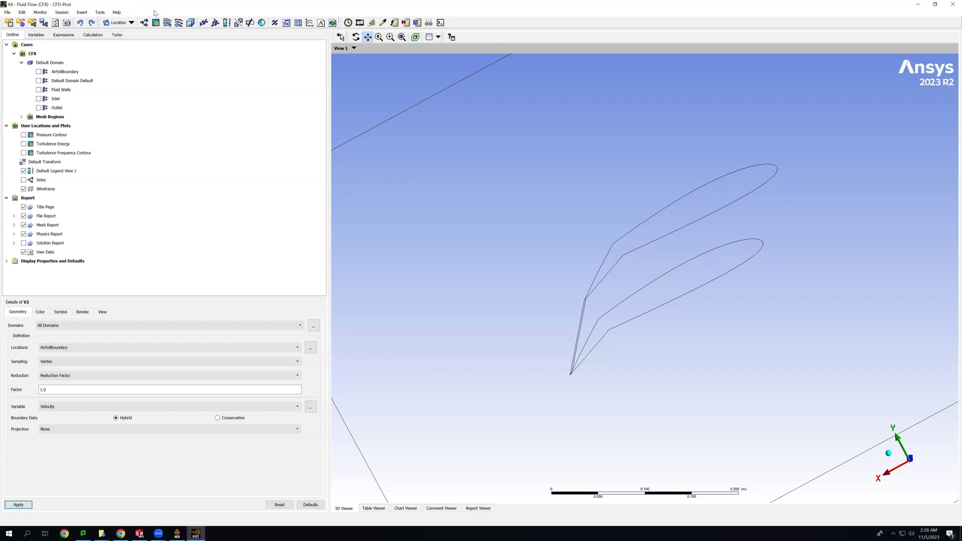
- Insert a 3D streamline plot with the default name, starting from Inlet with 250 equally spaced points, and generate it
left_click(170, 23)
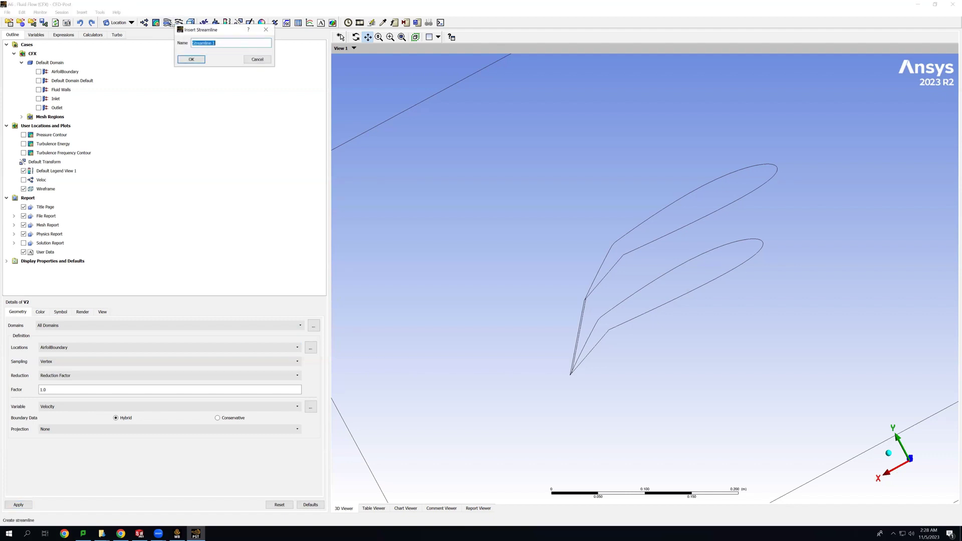
left_click(191, 59)
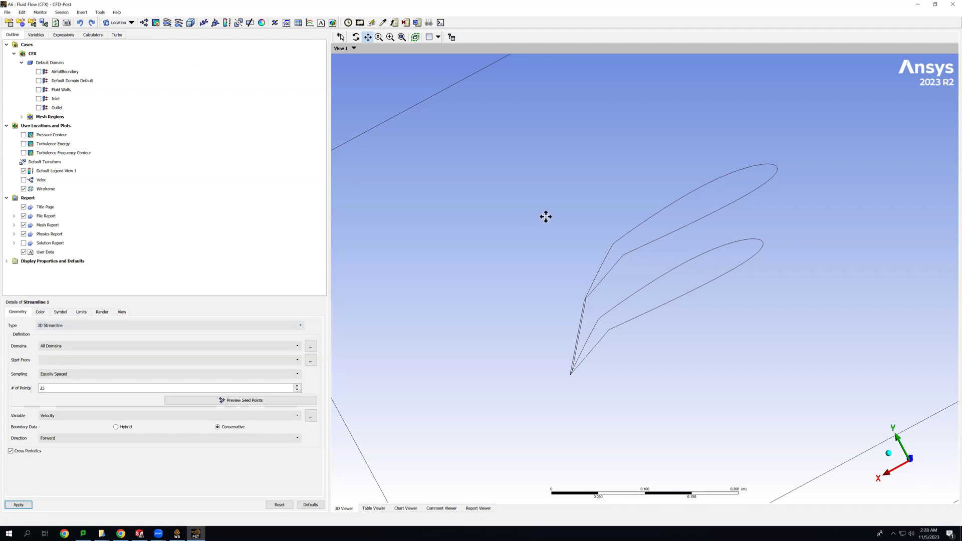
left_click(66, 361)
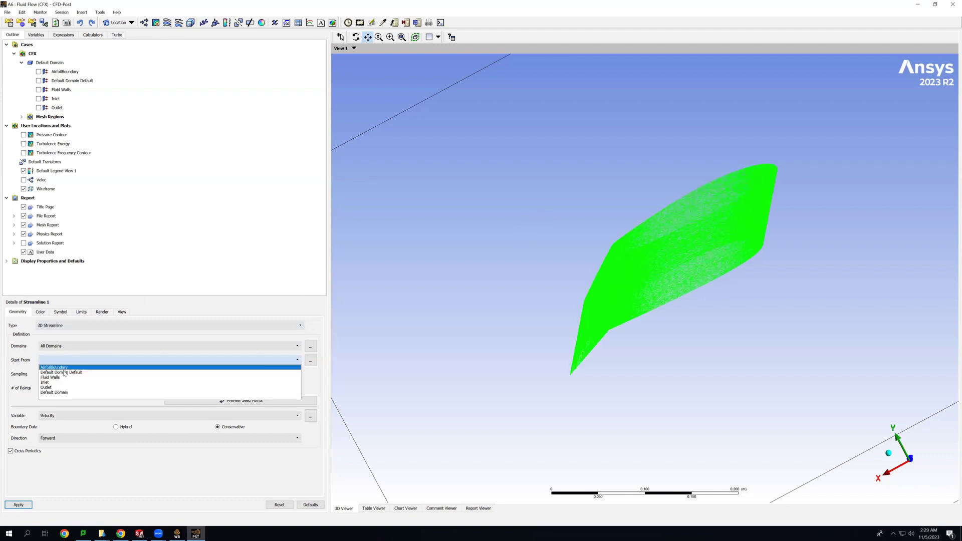
left_click(62, 383)
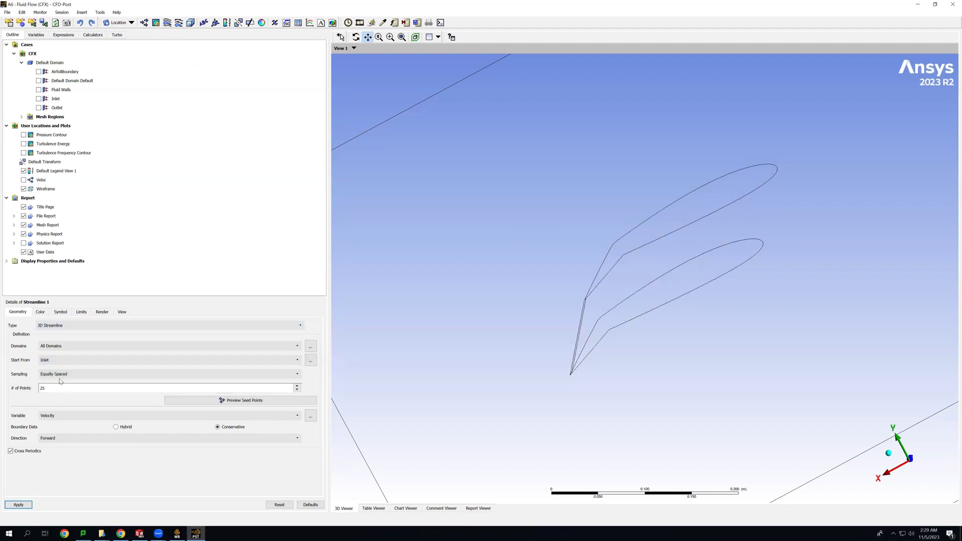
left_click(60, 383)
type("0")
left_click(18, 505)
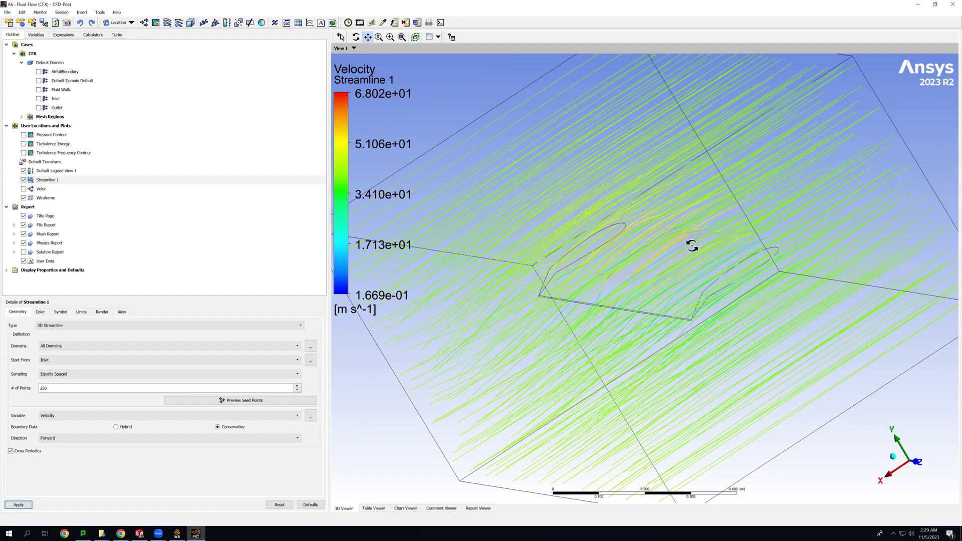
- Raise Streamline 1 to 2500 points, trying Face Center sampling before returning it to Equally Spaced
key("x")
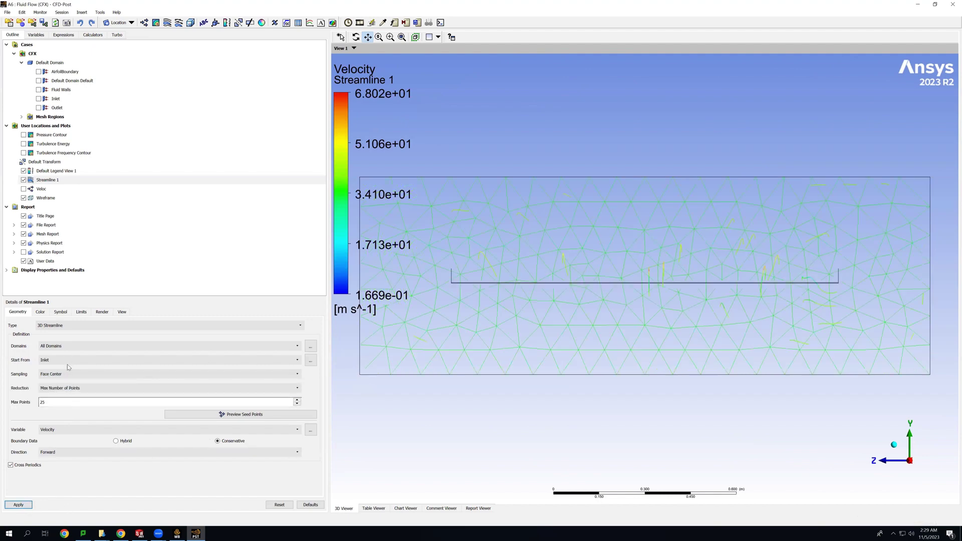
left_click(62, 404)
type("00")
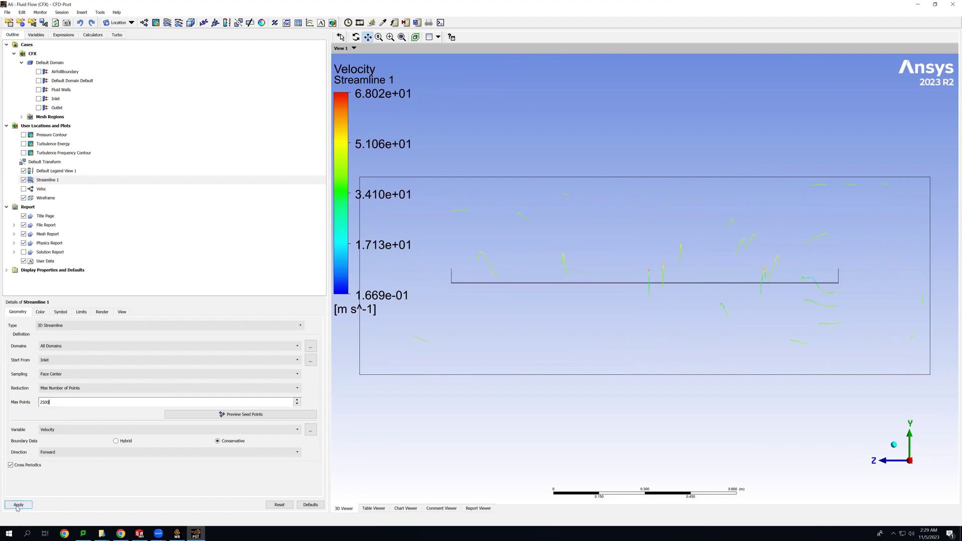
left_click(18, 505)
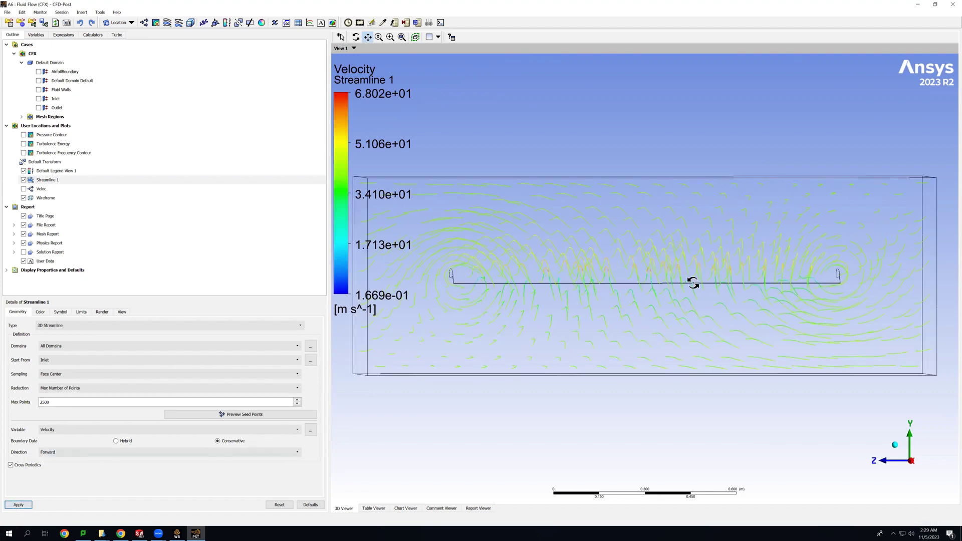
middle_click_drag(648, 263, 649, 264)
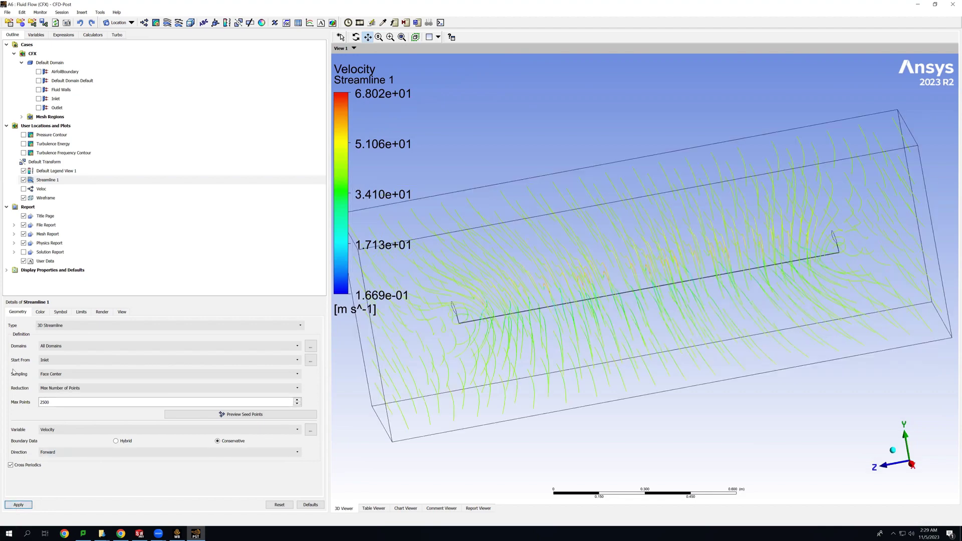
left_click(64, 375)
left_click(55, 382)
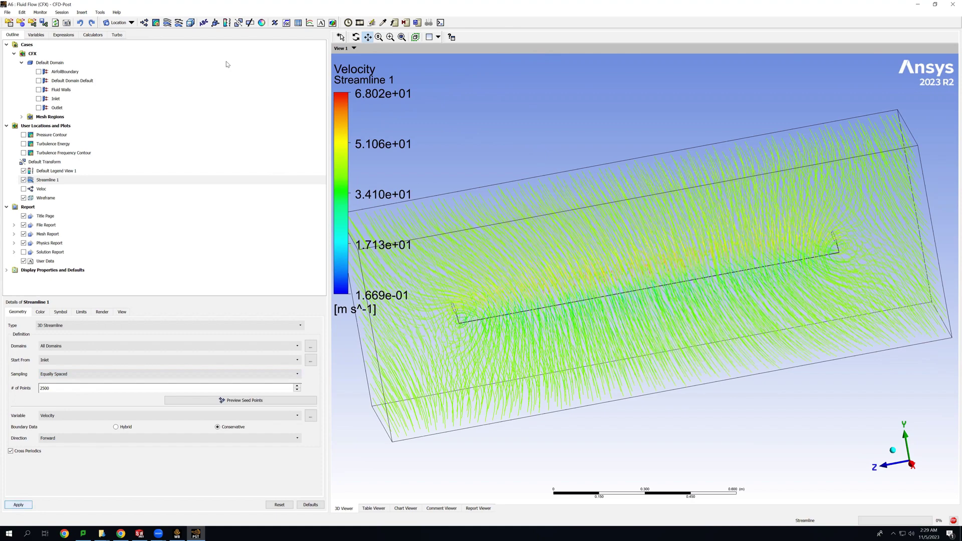
- Insert a streamline plot named TwoD Streamline and set its type to Surface Streamline
key("BackSpace")
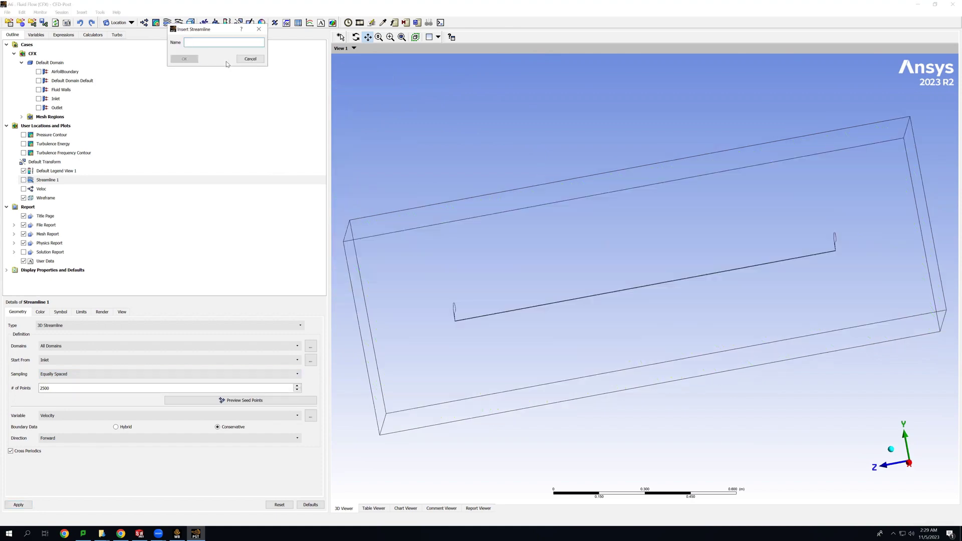
type("TwoD Streamline")
left_click(186, 60)
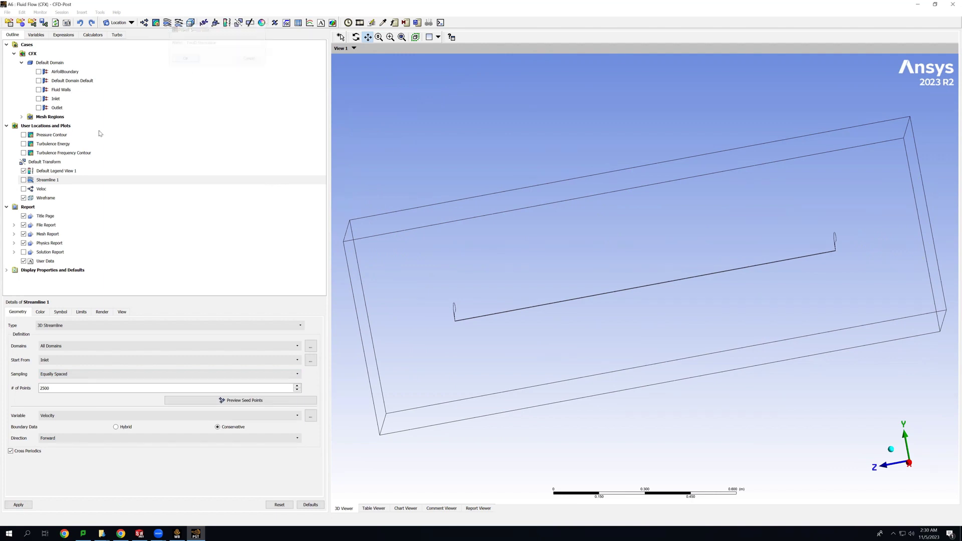
left_click(59, 327)
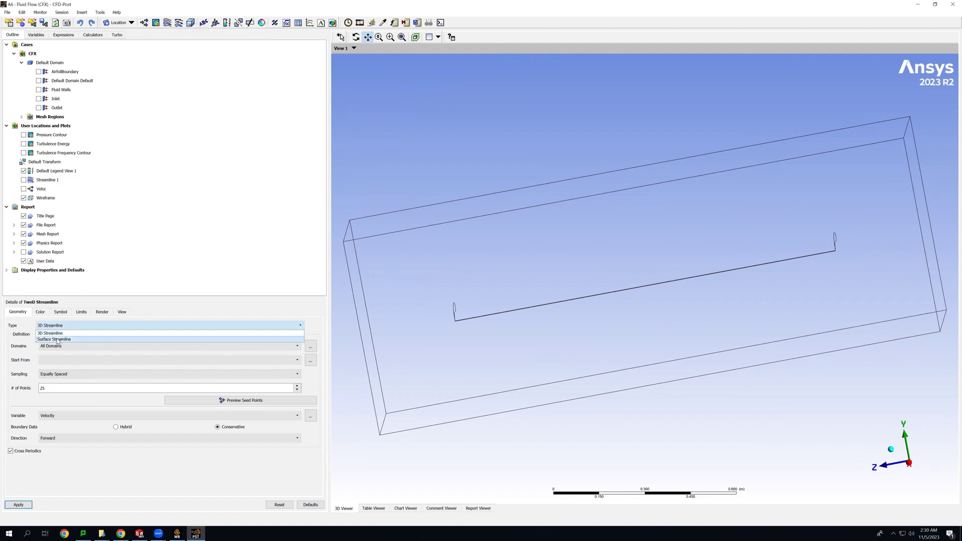
left_click(58, 341)
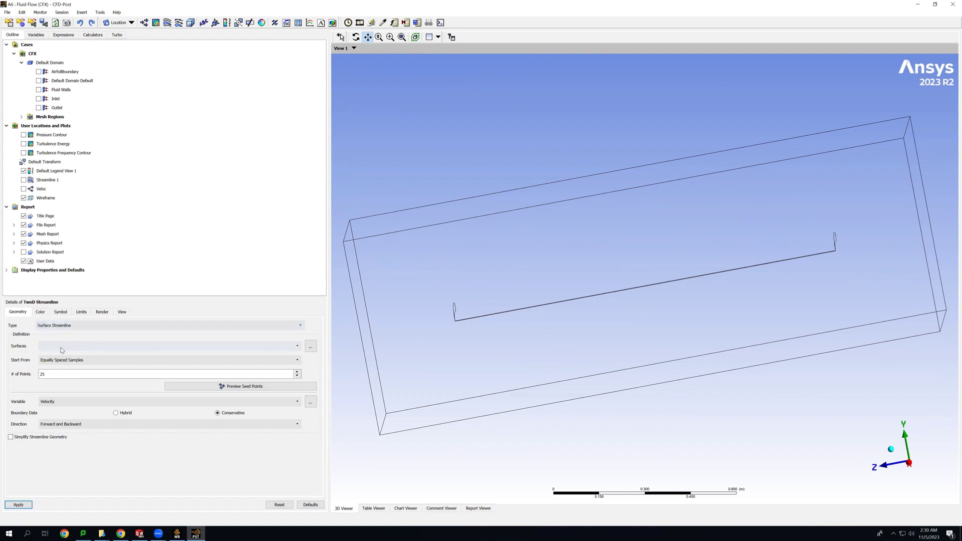
- Place the surface streamlines on AirfoilBoundary with 2500 equally spaced samples and generate the plot
left_click(61, 348)
left_click(63, 352)
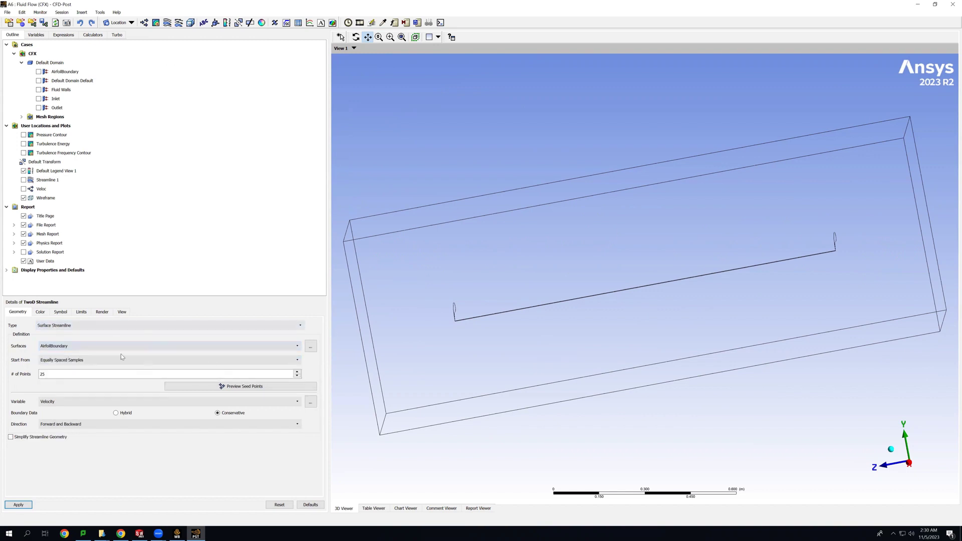
left_click(79, 375)
type("00")
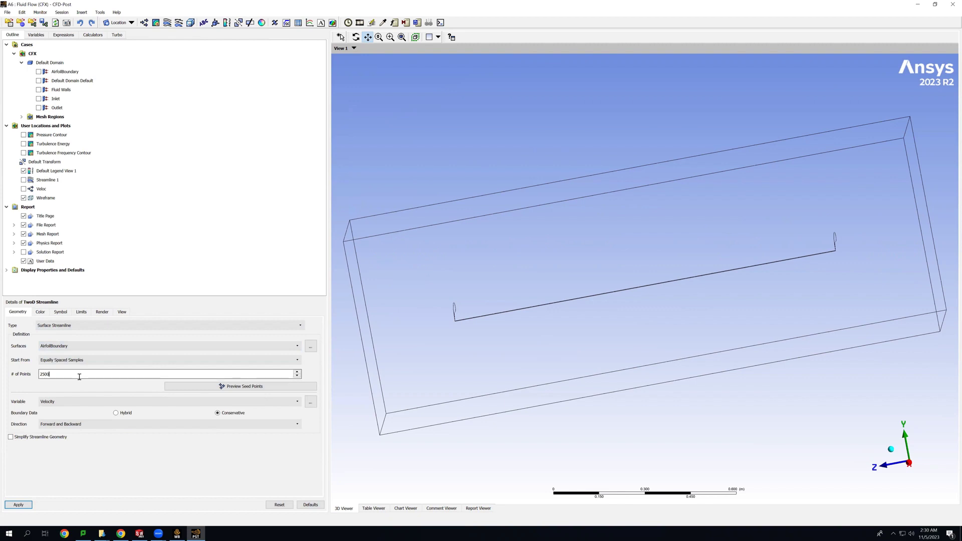
left_click(19, 505)
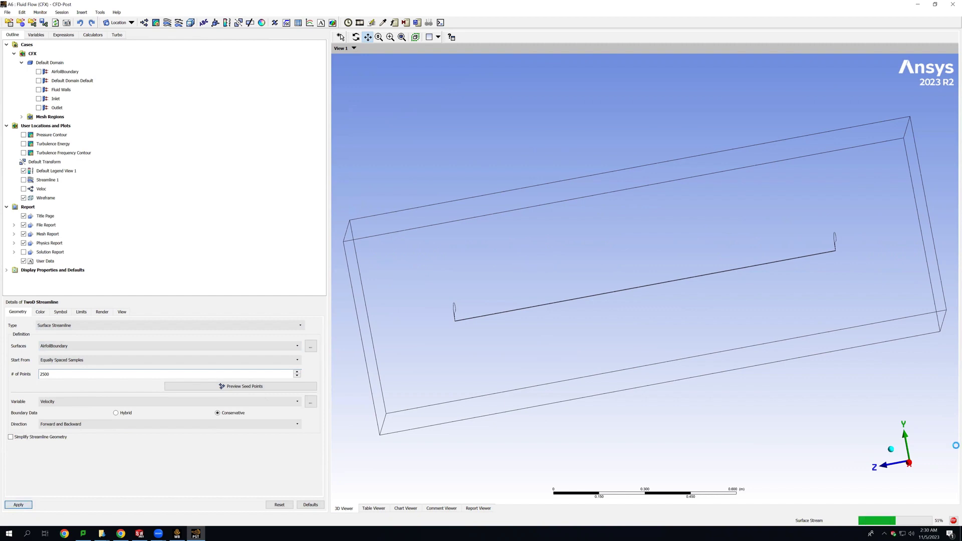
- Examine the velocity streamlines over the airfoil's upper and lower surfaces, flap and tips from several viewing directions
middle_click_drag(590, 325, 569, 367)
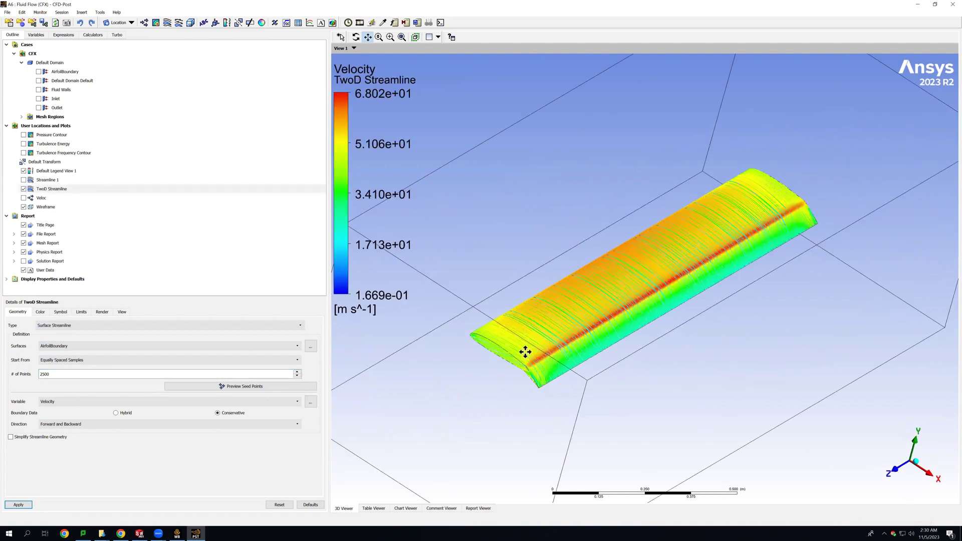
middle_click_drag(560, 297, 636, 273)
scroll(636, 273, "up", 3)
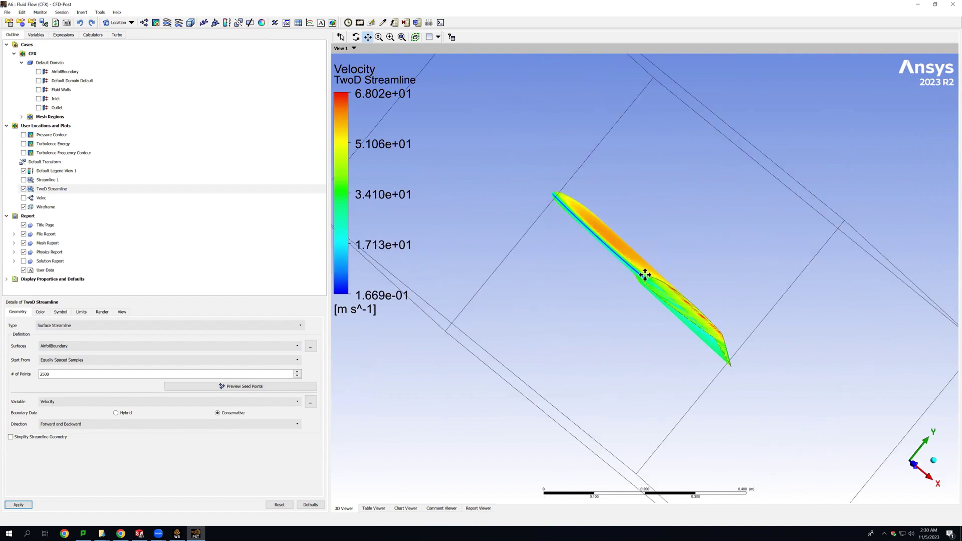
scroll(637, 273, "up", 3)
middle_click_drag(683, 254, 645, 248)
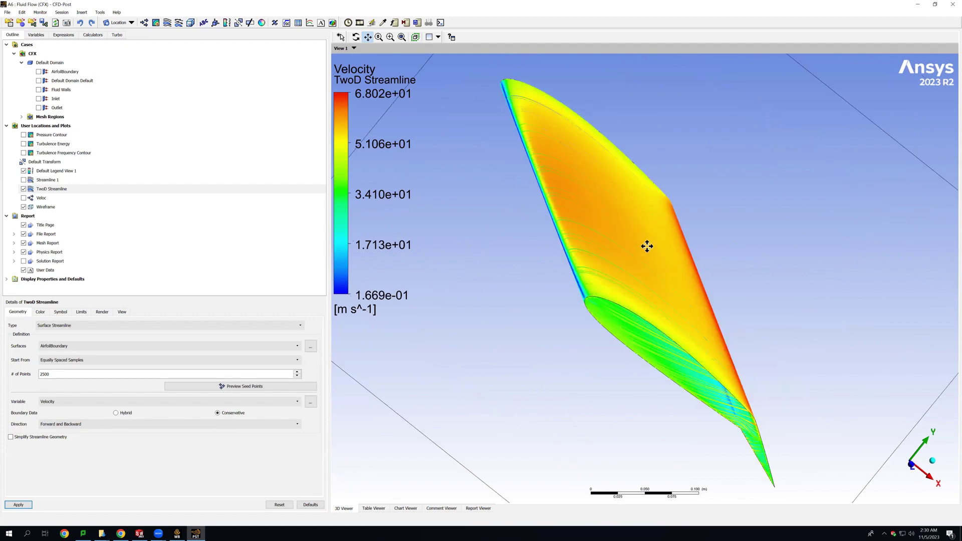
middle_click_drag(717, 306, 692, 298)
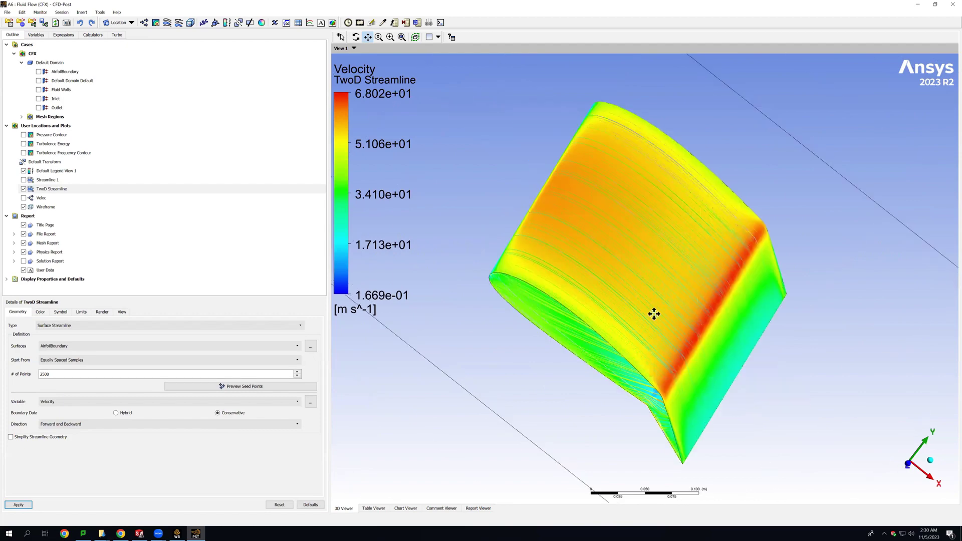
middle_click_drag(896, 316, 786, 296)
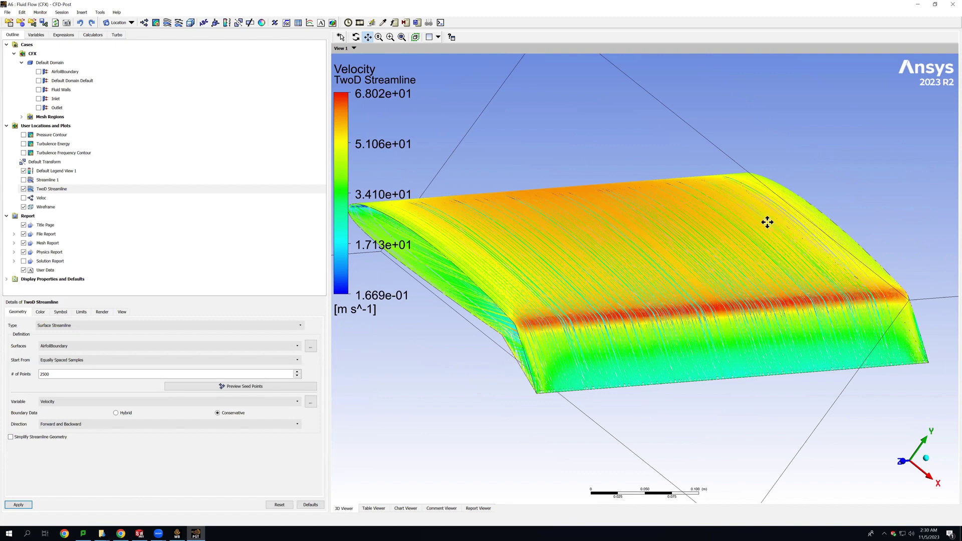
mouse_move(767, 221)
middle_mouse_down()
mouse_move(758, 221)
mouse_move(763, 230)
middle_mouse_up()
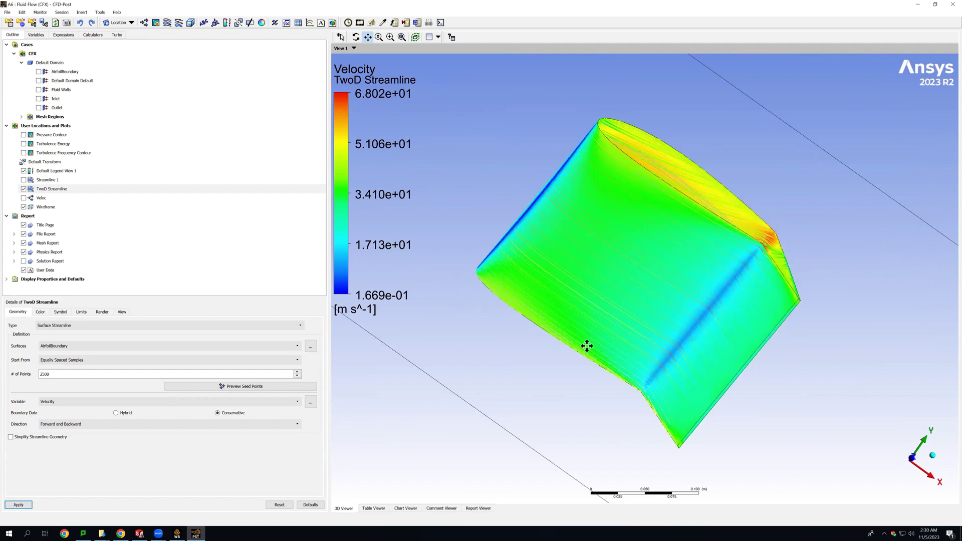
middle_click_drag(492, 312, 615, 369)
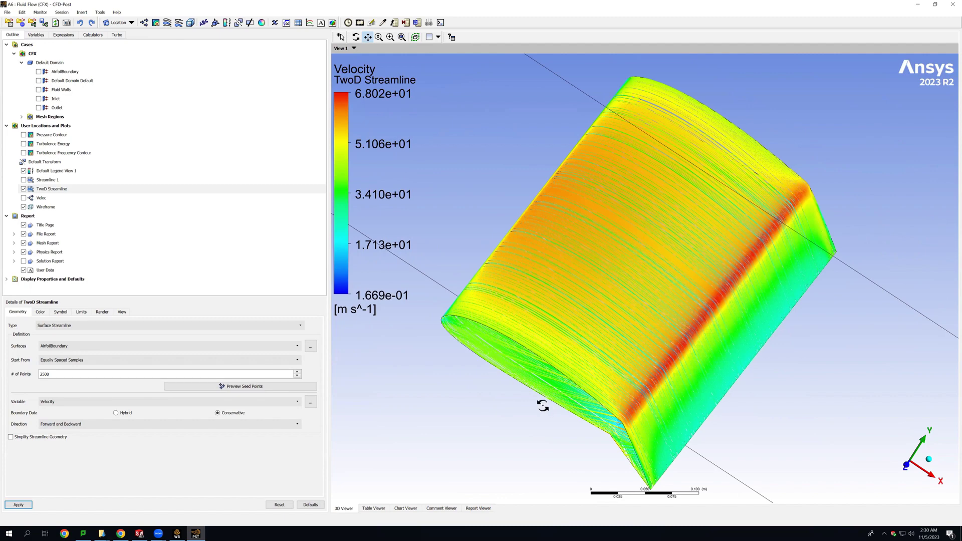
- Reduce the TwoD Streamline plot to 250 points and inspect the sparser streamlines along the airfoil's span
key("i")
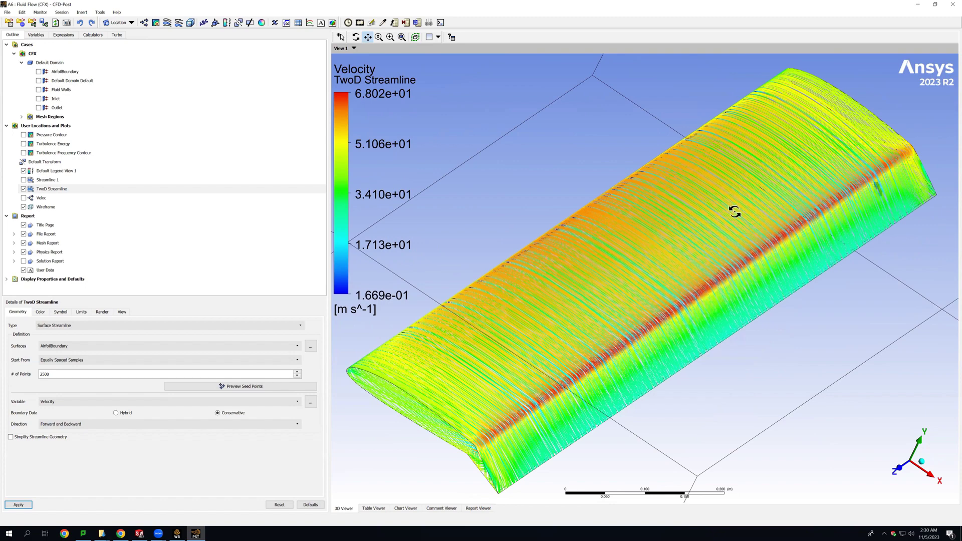
scroll(733, 217, "up", 2)
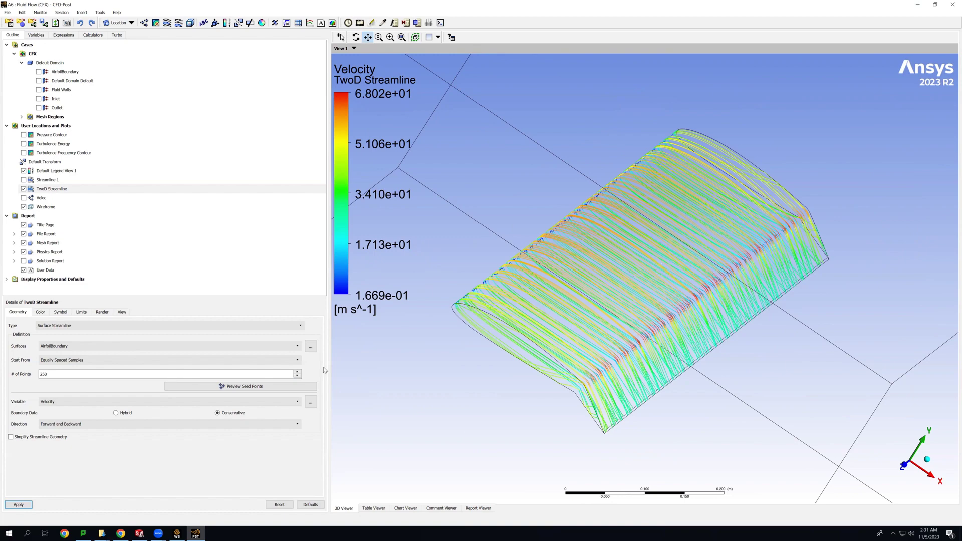
middle_click_drag(497, 429, 503, 395)
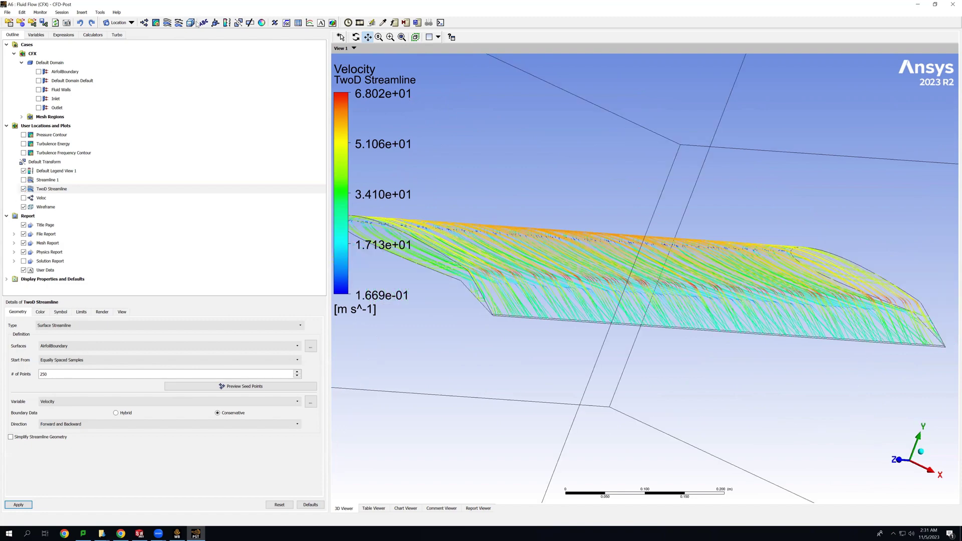
- Insert a Pressure volume rendering across All Domains with resolution 200 and transparency 0.05, and generate it
left_click(223, 61)
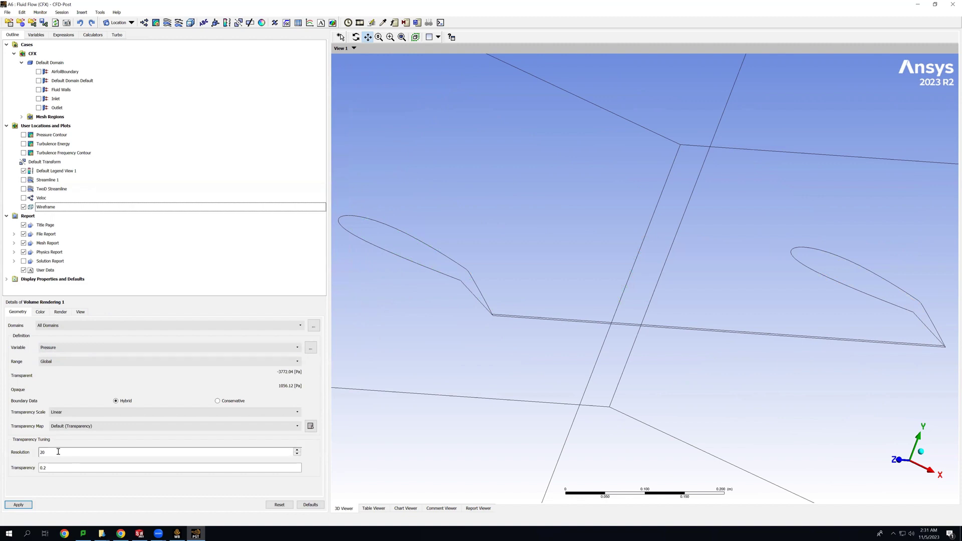
left_click(56, 470)
type(".95")
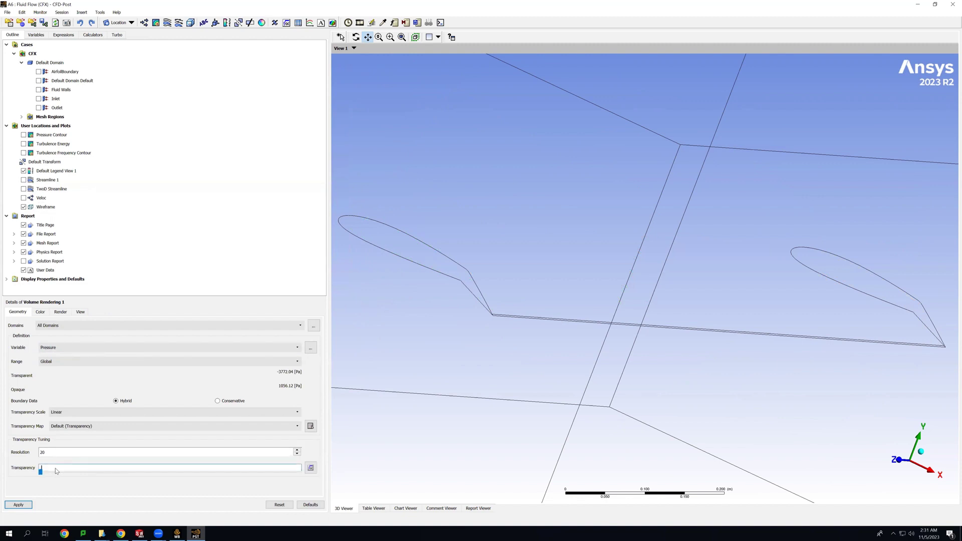
left_click(123, 453)
type("0")
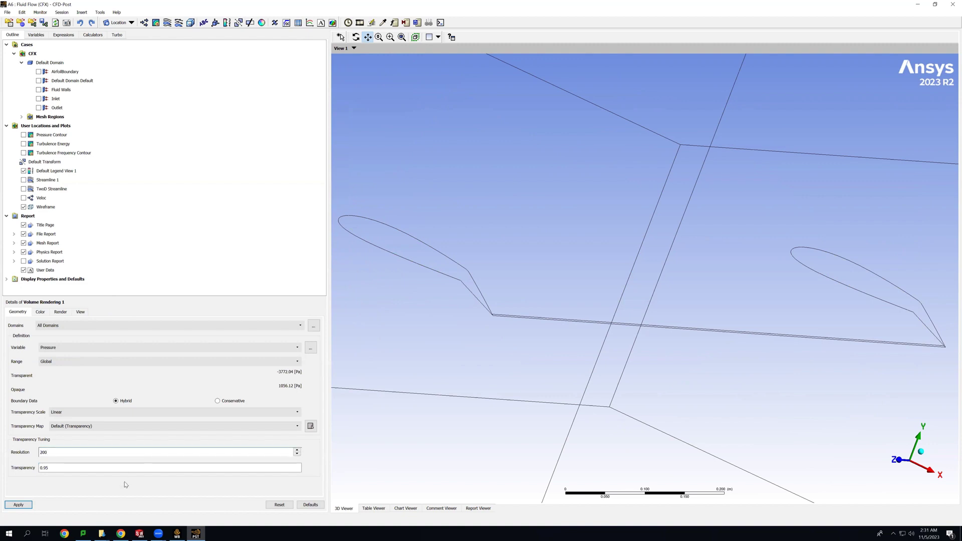
left_click(19, 505)
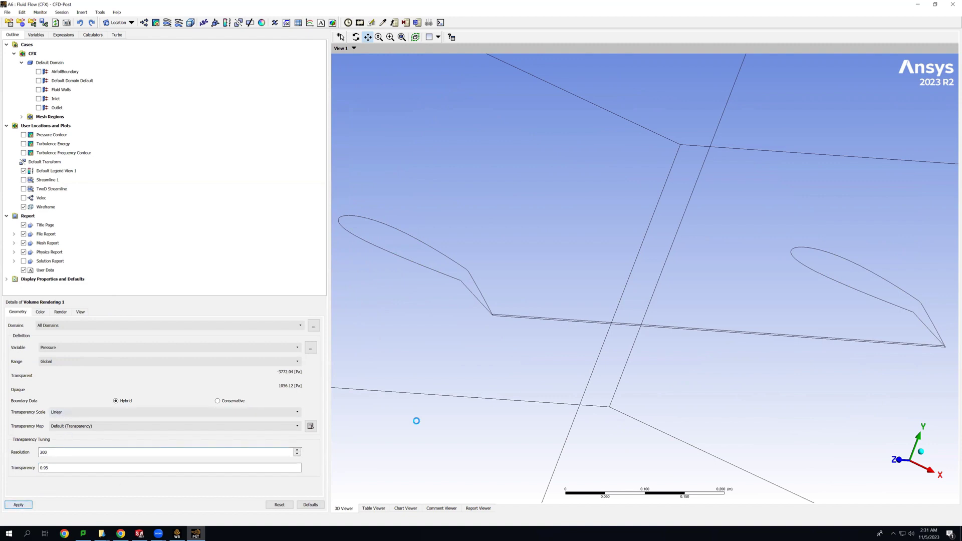
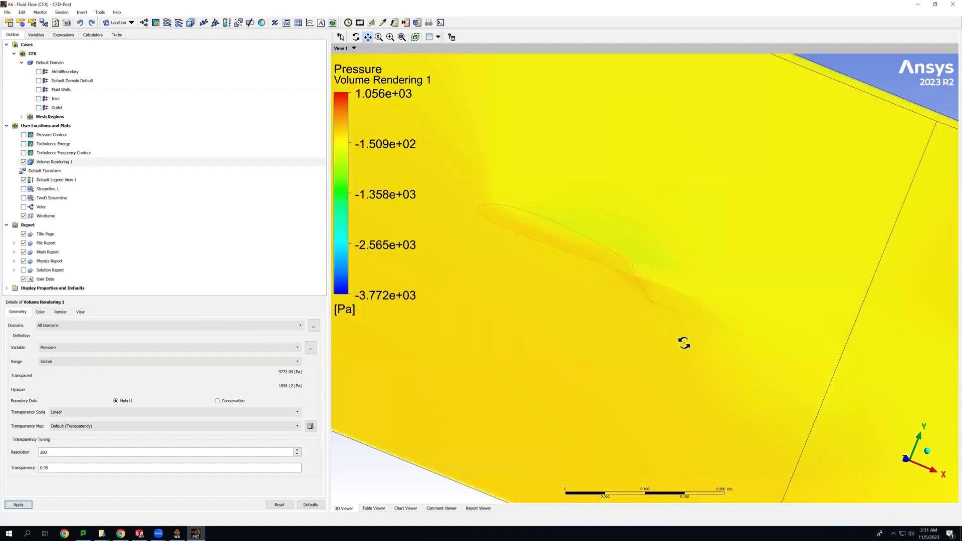
- Examine the pressure volume rendering around the airfoil and flap in a side view along the Z axis, close up and across the whole domain
middle_click_drag(694, 340, 691, 351)
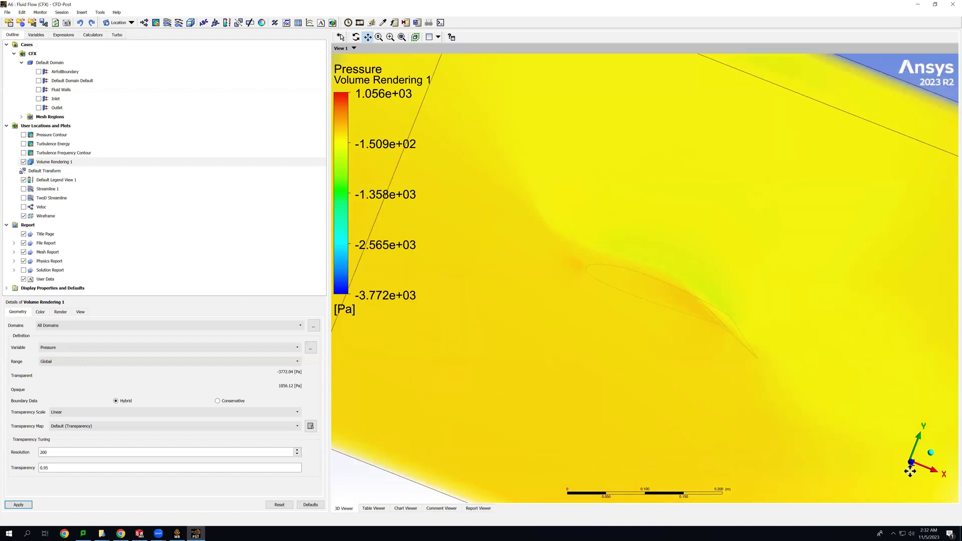
key("z")
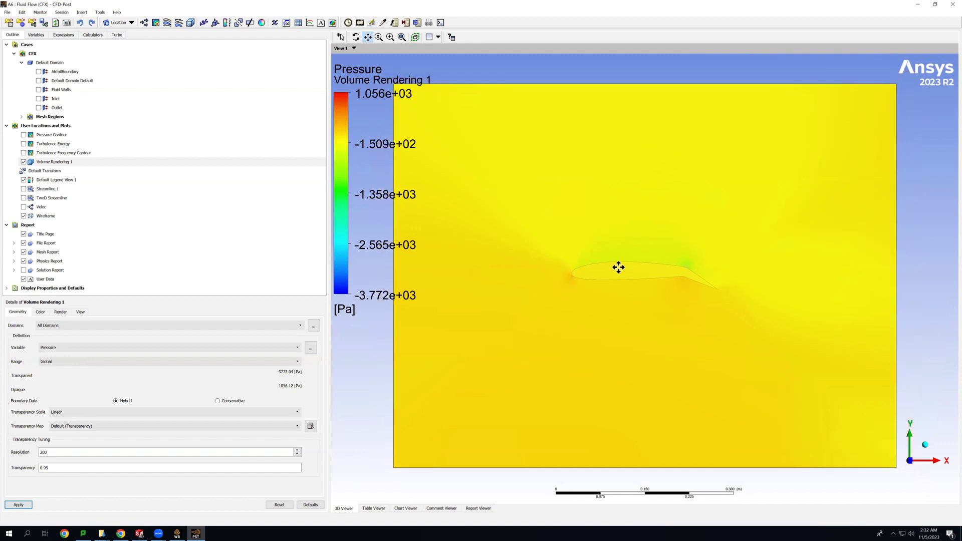
scroll(617, 266, "up", 2)
scroll(549, 282, "up", 2)
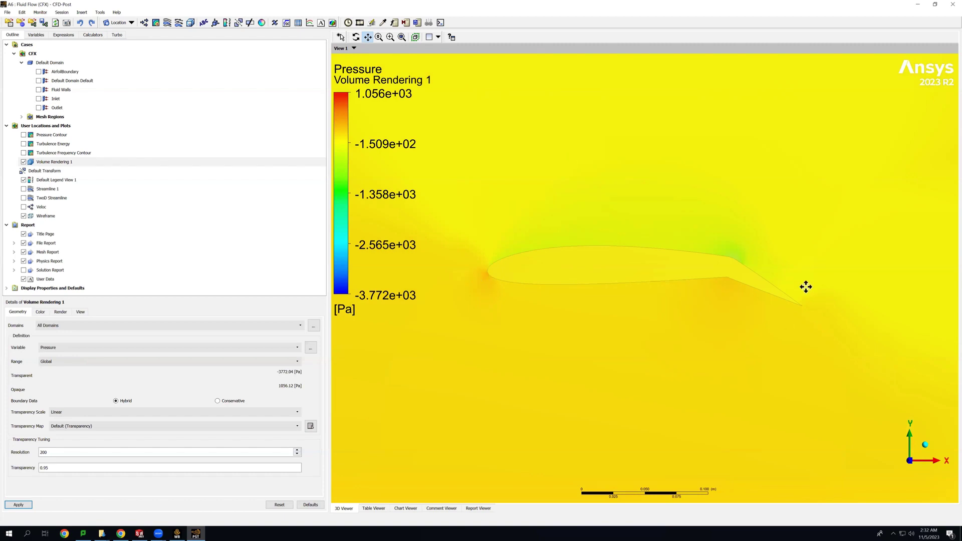
scroll(697, 309, "down", 1)
scroll(666, 285, "down", 5)
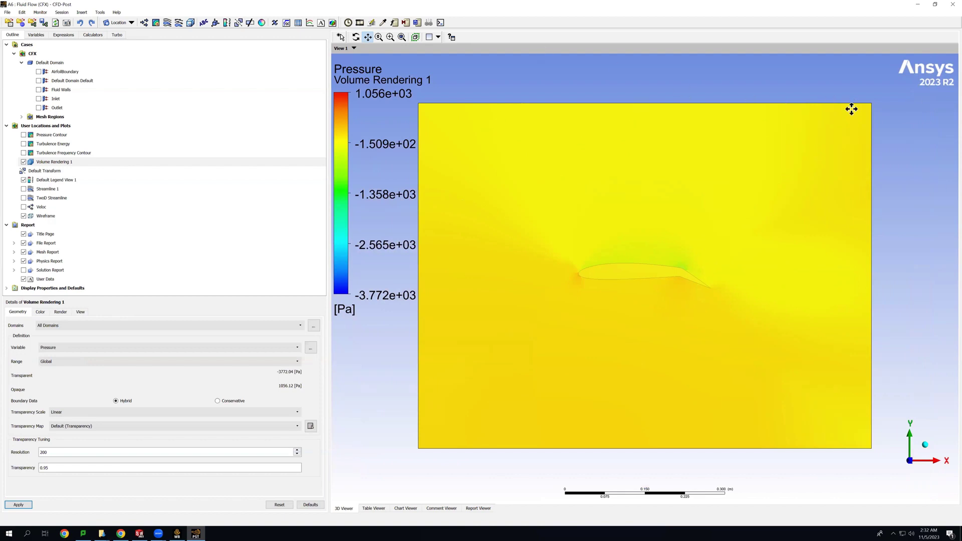
left_click(60, 351)
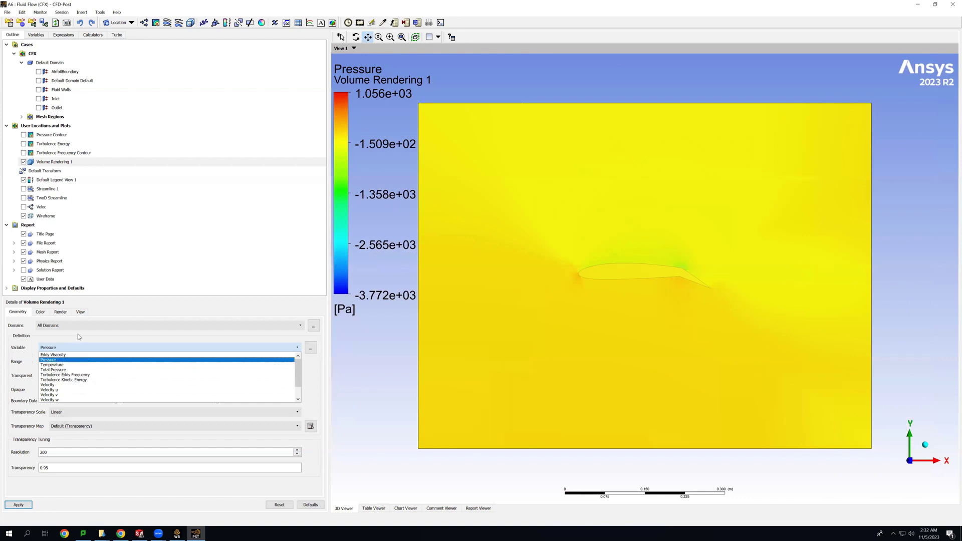
left_click(71, 342)
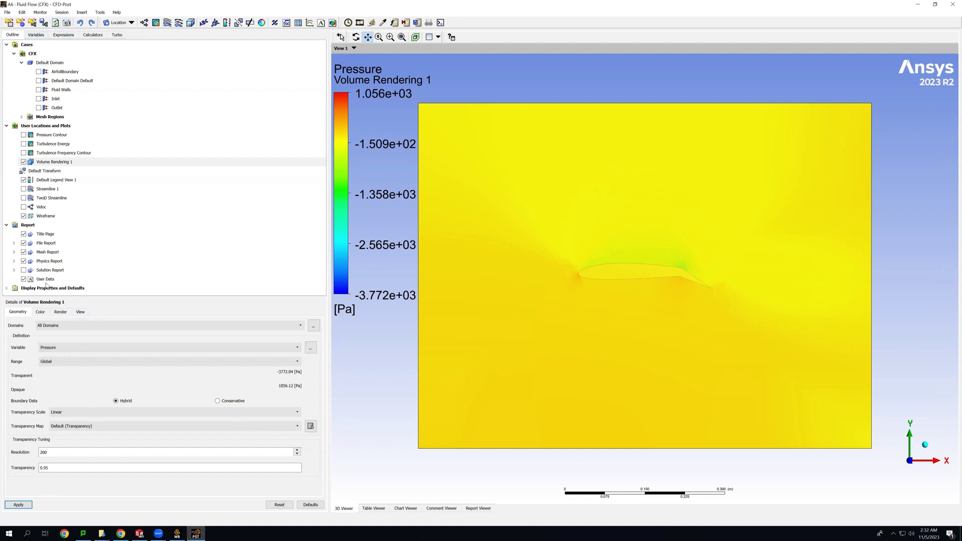
- Review the generated report's file, mesh, physics, boundary and User Data sections, refreshing the report once
left_click(484, 508)
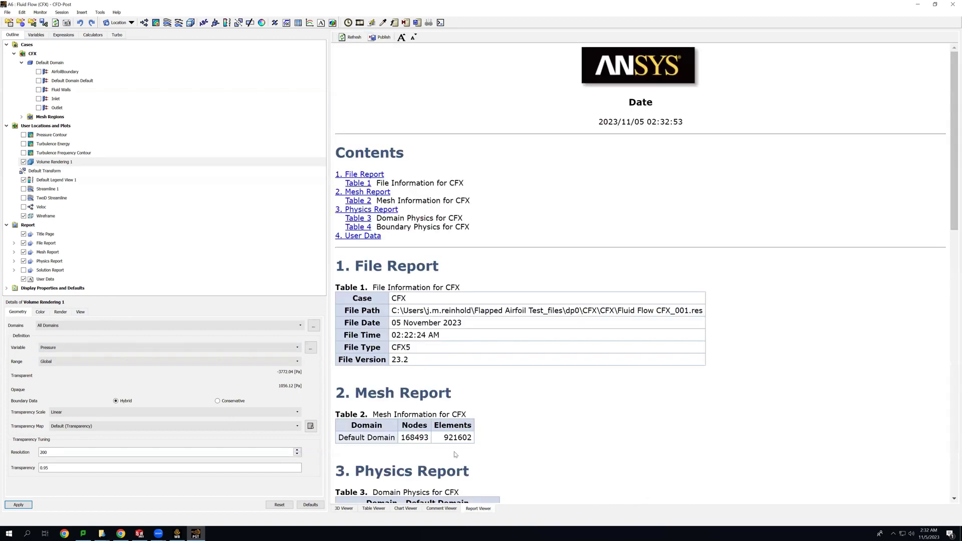
scroll(547, 323, "down", 3)
scroll(547, 323, "down", 5)
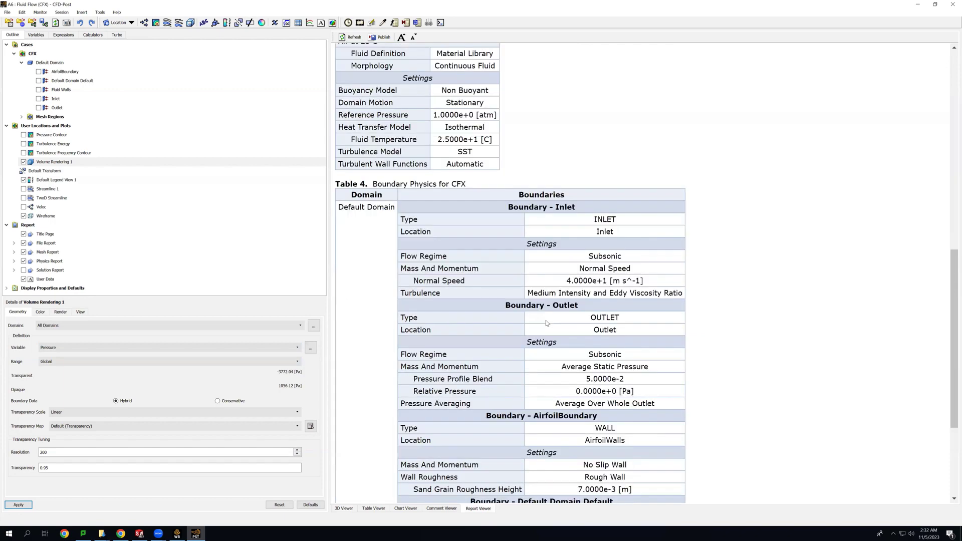
scroll(544, 326, "down", 3)
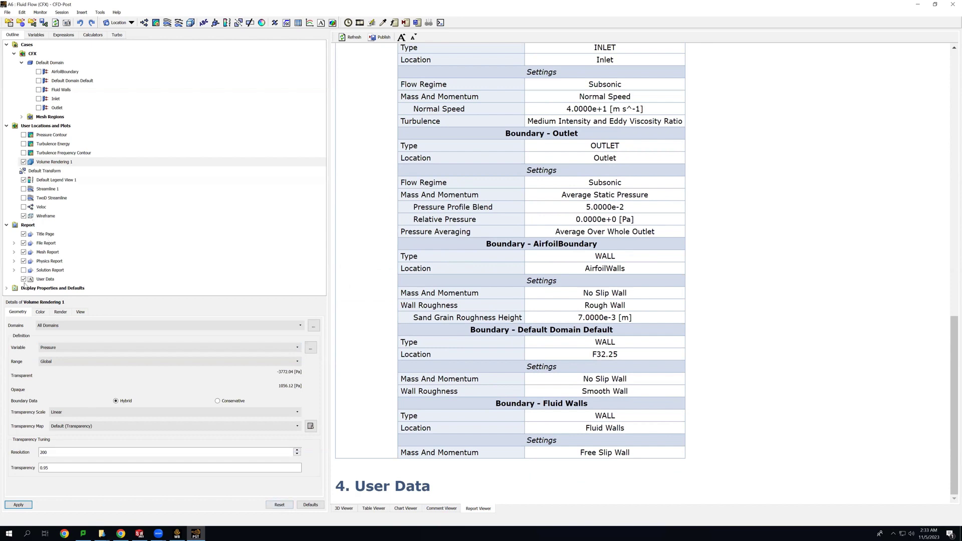
left_click(44, 280)
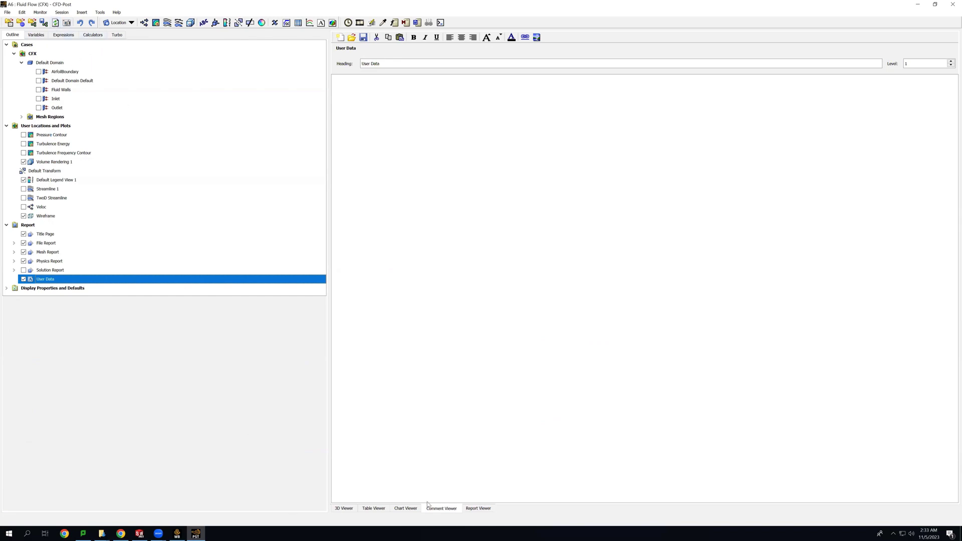
left_click(345, 509)
left_click(480, 509)
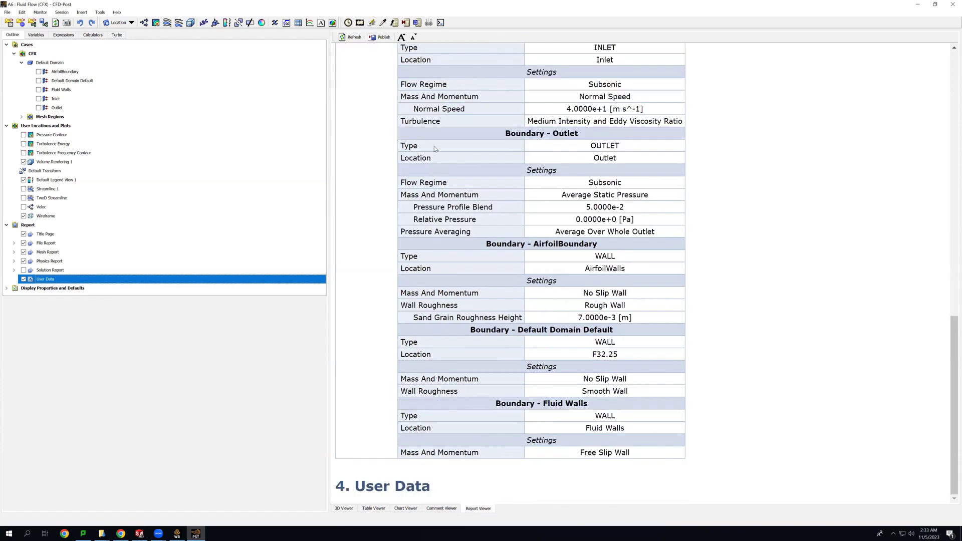
left_click(351, 38)
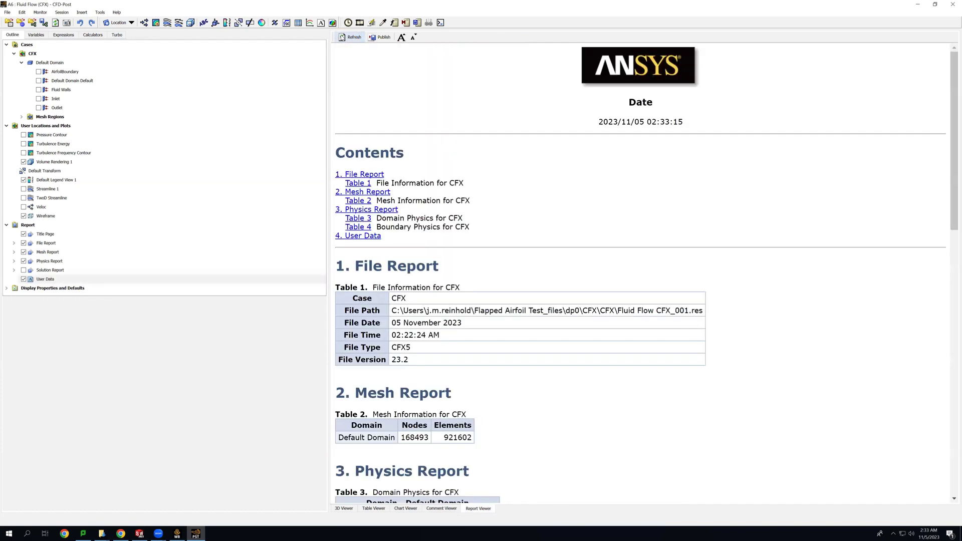
scroll(717, 378, "down", 5)
scroll(709, 378, "down", 8)
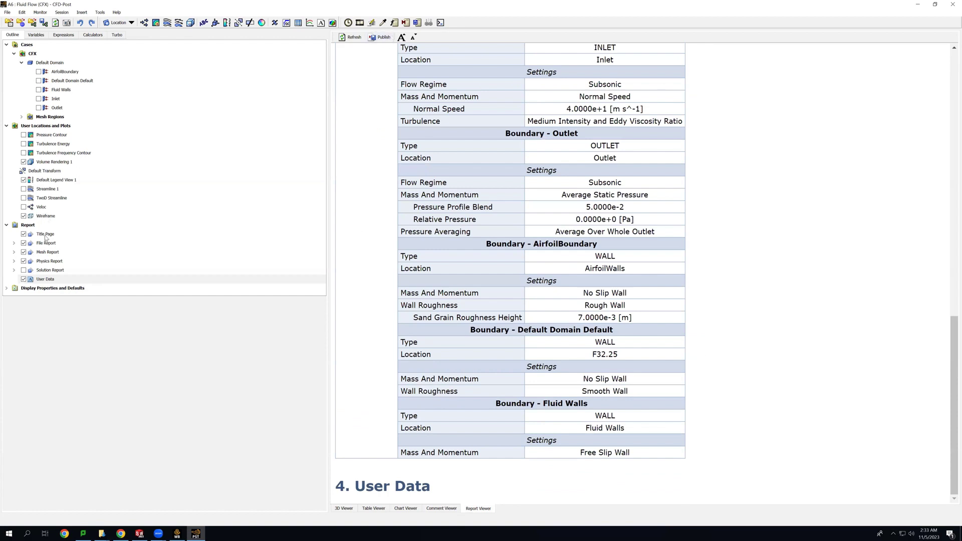
- Include the Solution Report section, refresh the report and go to its Boundary Flows and Forces and Torques tables
left_click(23, 271)
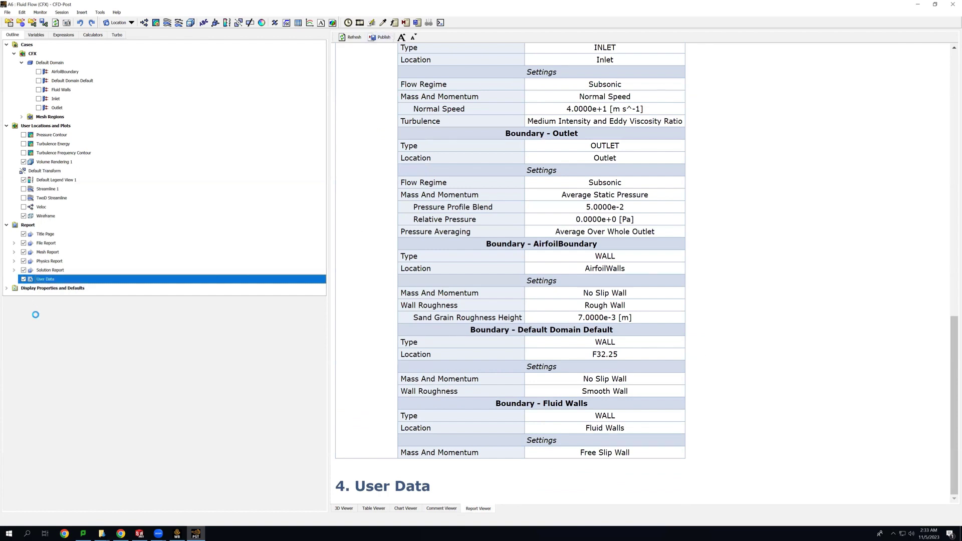
left_click(353, 37)
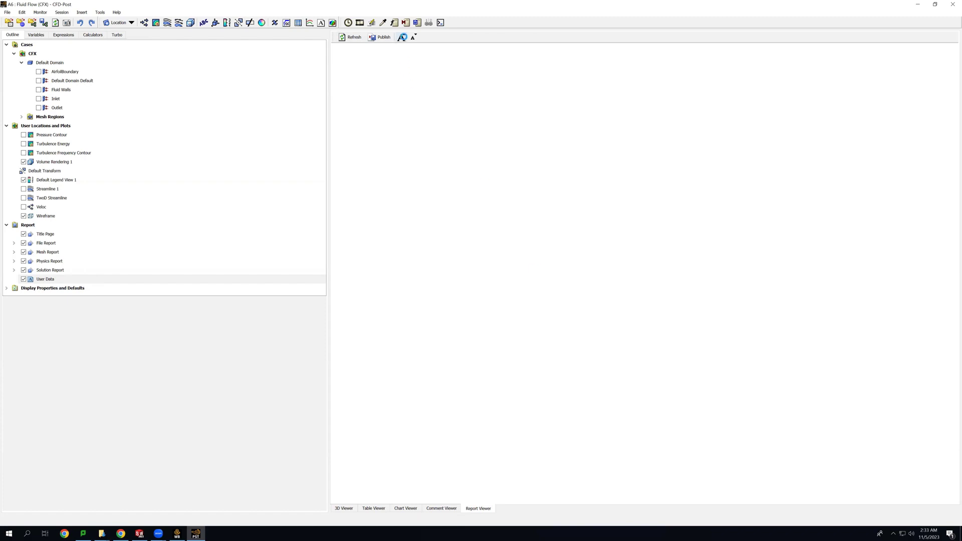
scroll(616, 275, "down", 3)
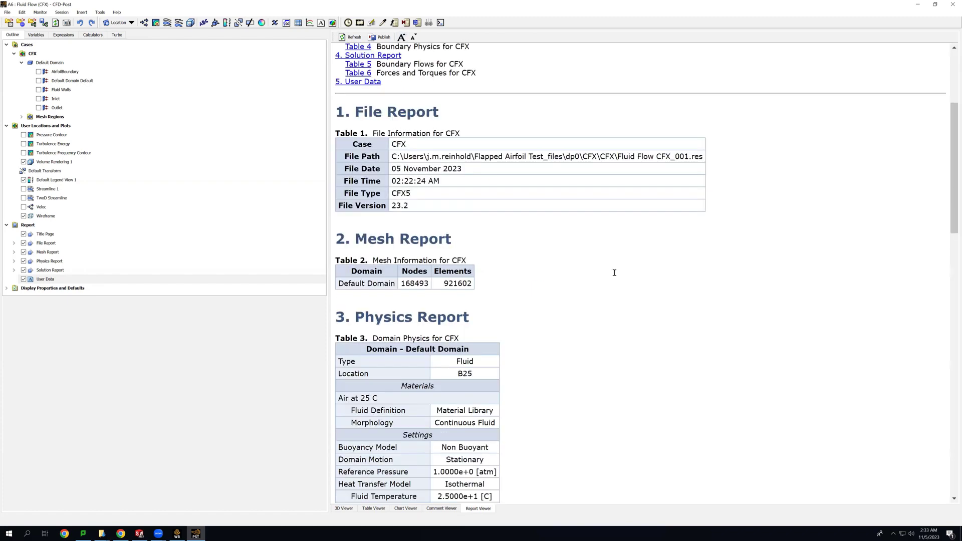
scroll(615, 272, "down", 10)
scroll(463, 214, "down", 2)
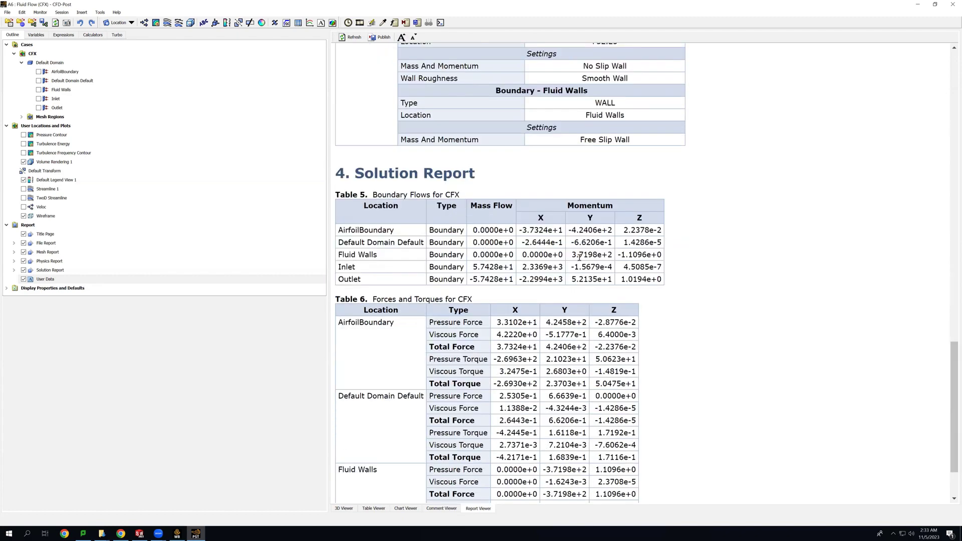
scroll(499, 227, "down", 2)
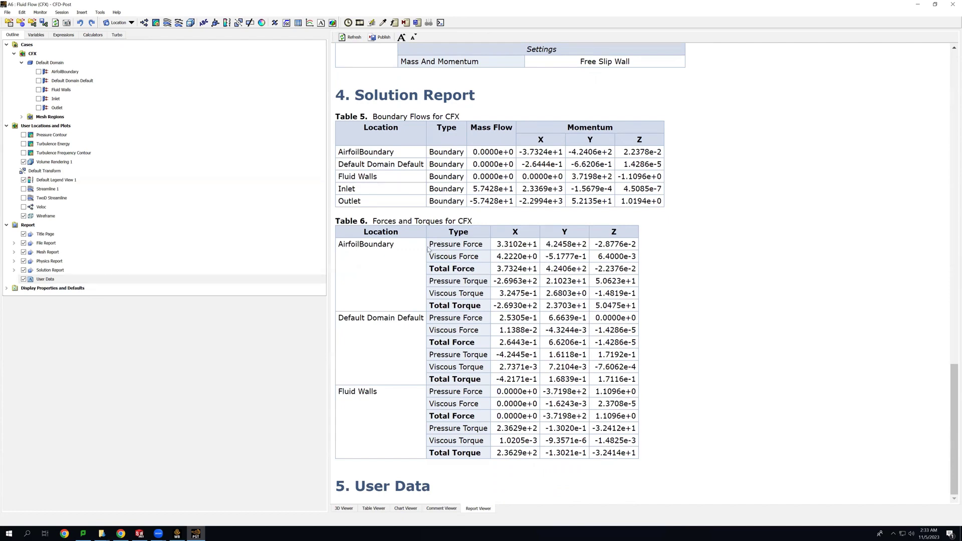
- Examine the AirfoilBoundary pressure, viscous and total force components in the Forces and Torques table
left_click_drag(428, 246, 634, 301)
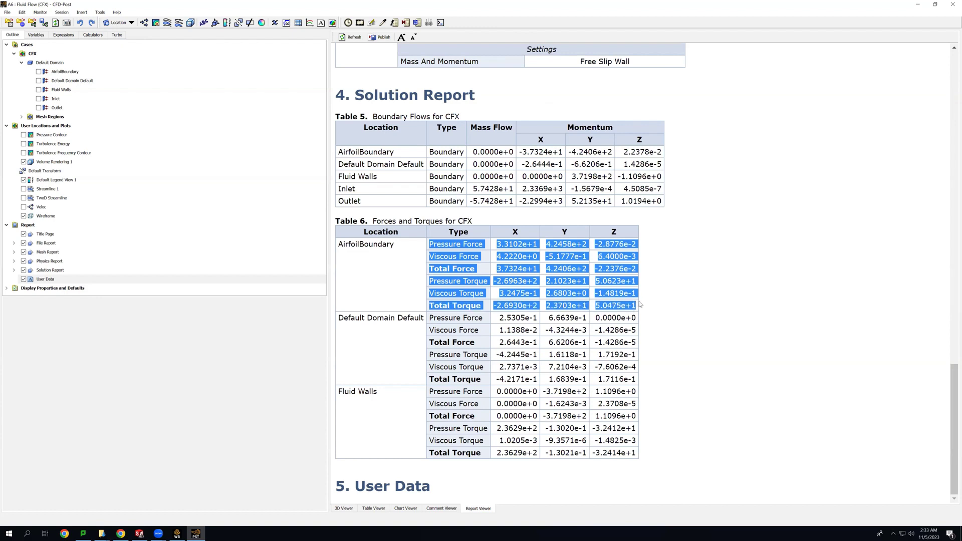
left_click(640, 304)
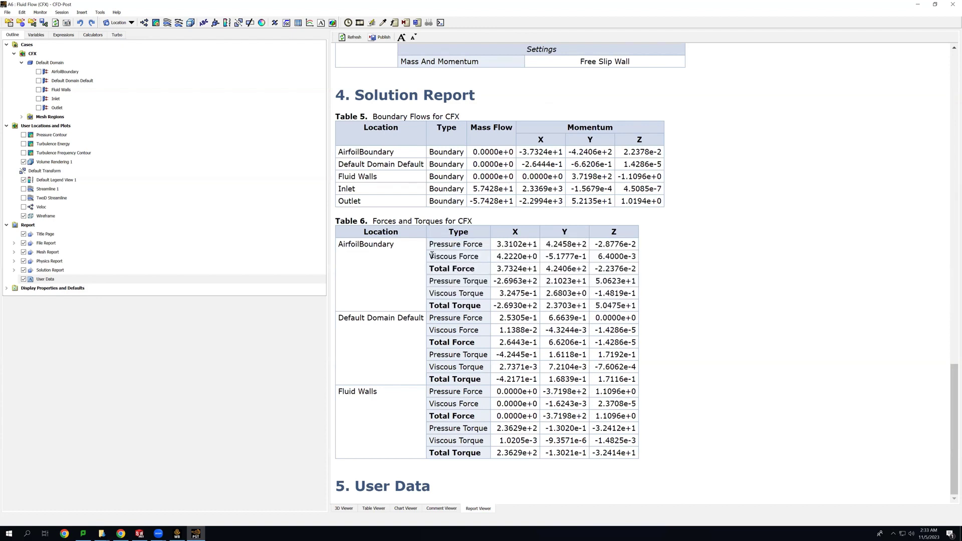
left_click_drag(486, 257, 629, 257)
left_click(544, 269)
left_click_drag(540, 258, 434, 264)
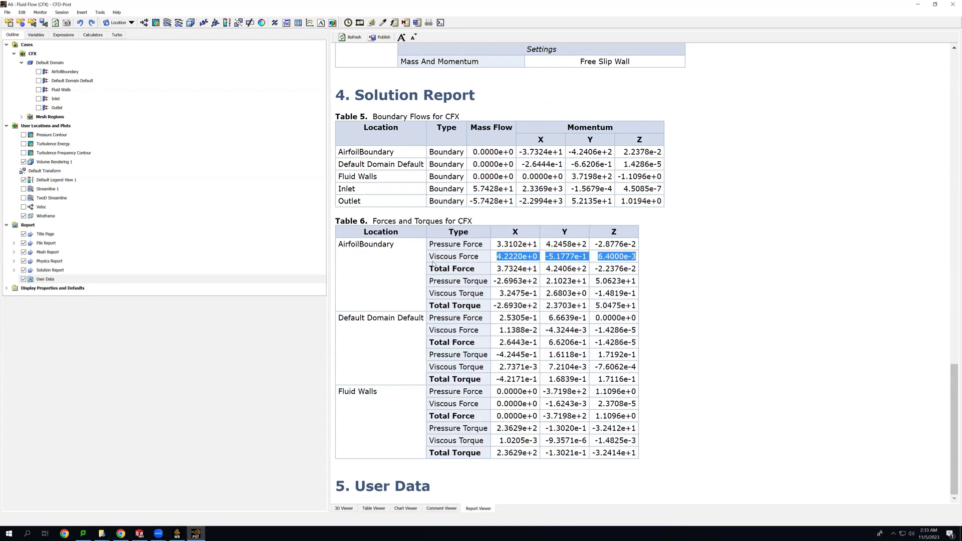
left_click(433, 258)
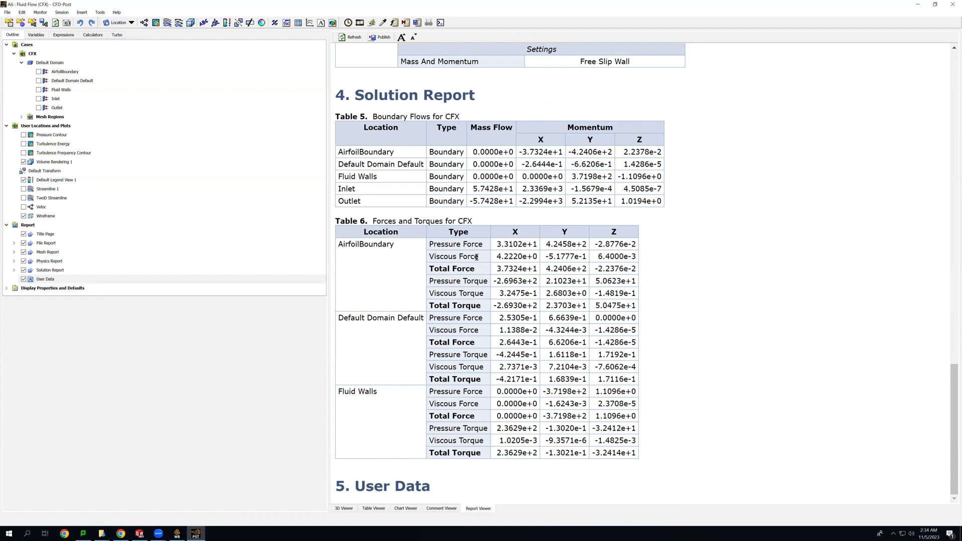
left_click_drag(498, 258, 630, 259)
left_click(631, 260)
left_click_drag(511, 244, 635, 245)
left_click(635, 246)
left_click_drag(339, 246, 395, 245)
left_click(435, 263)
double_click(540, 271)
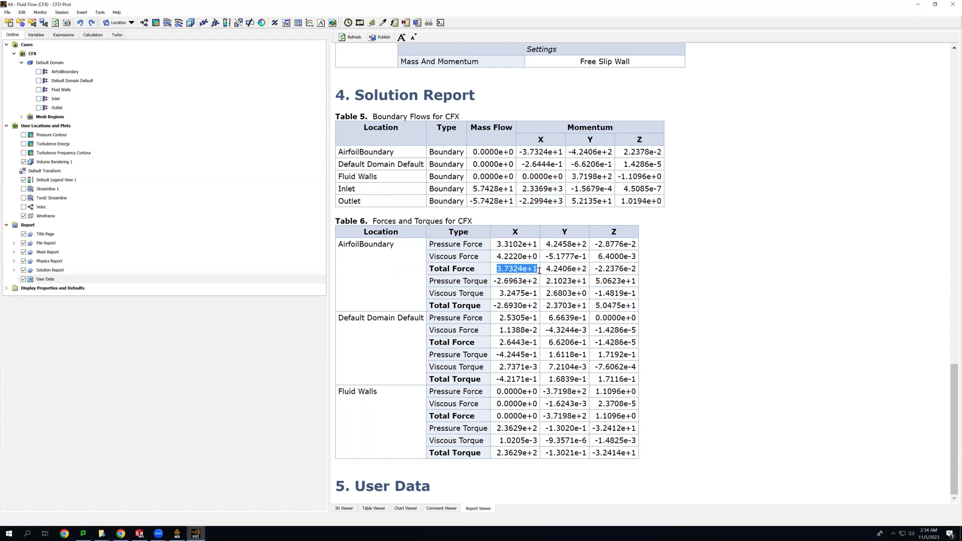
left_click(569, 270)
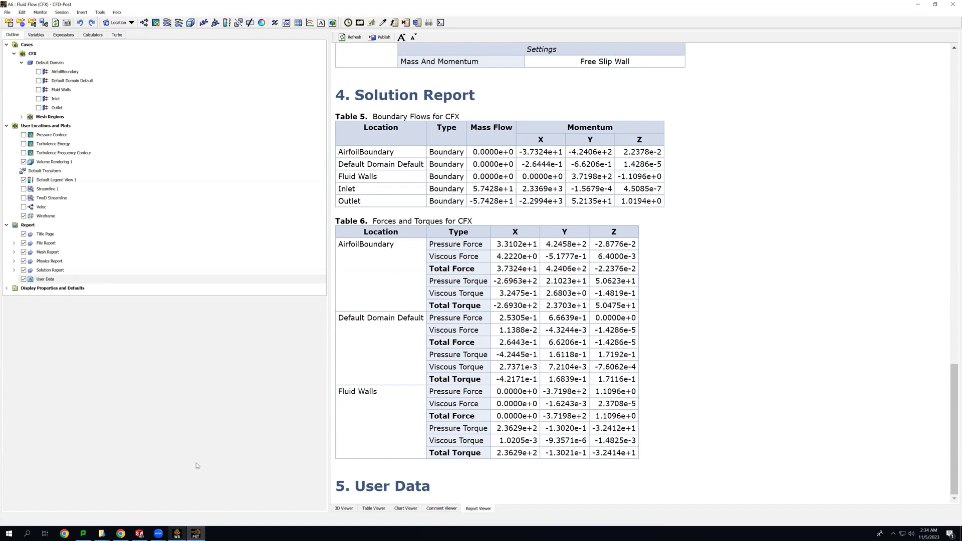
- Check the axis directions in the 3D view against the X and Y components of AirfoilBoundary's total force in the report
left_click(345, 509)
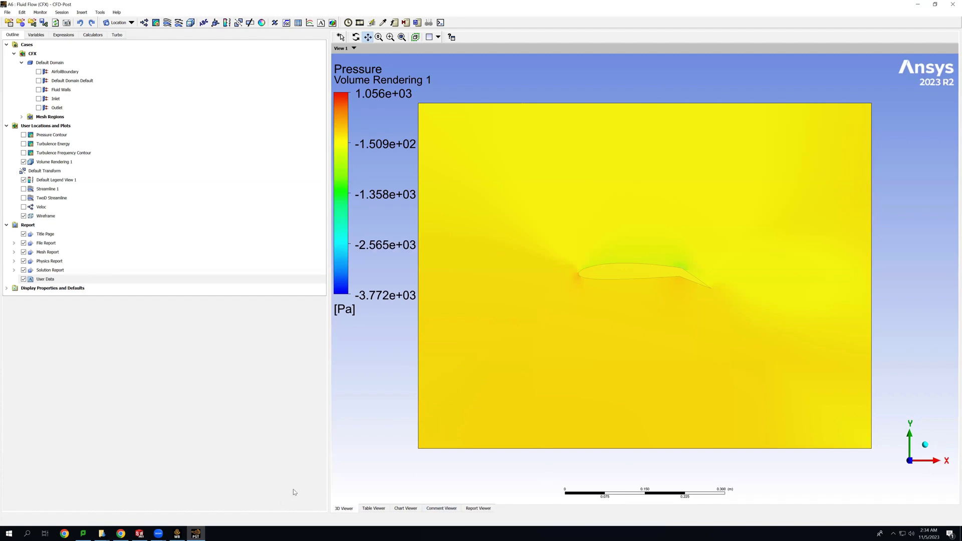
left_click(476, 509)
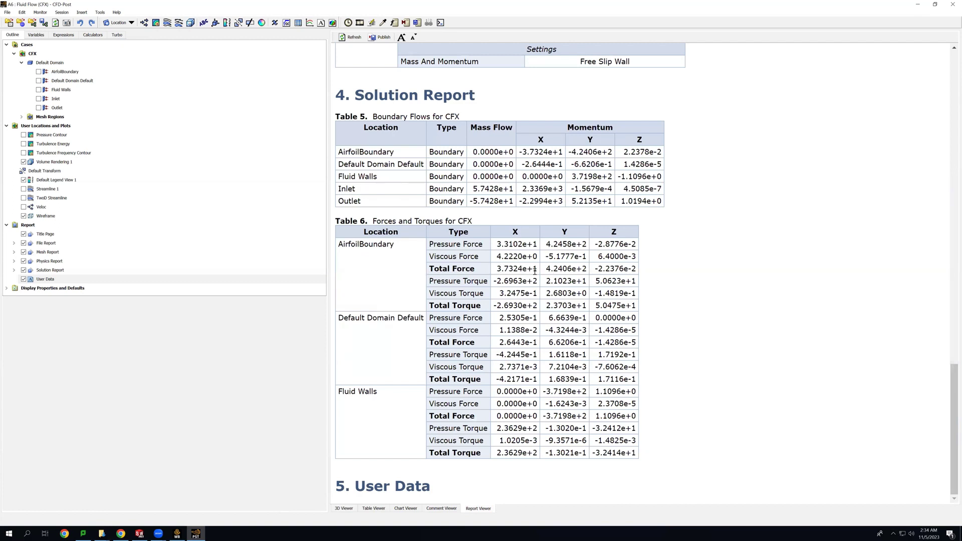
left_click_drag(547, 270, 586, 270)
left_click(585, 270)
left_click_drag(494, 269, 586, 270)
left_click(587, 270)
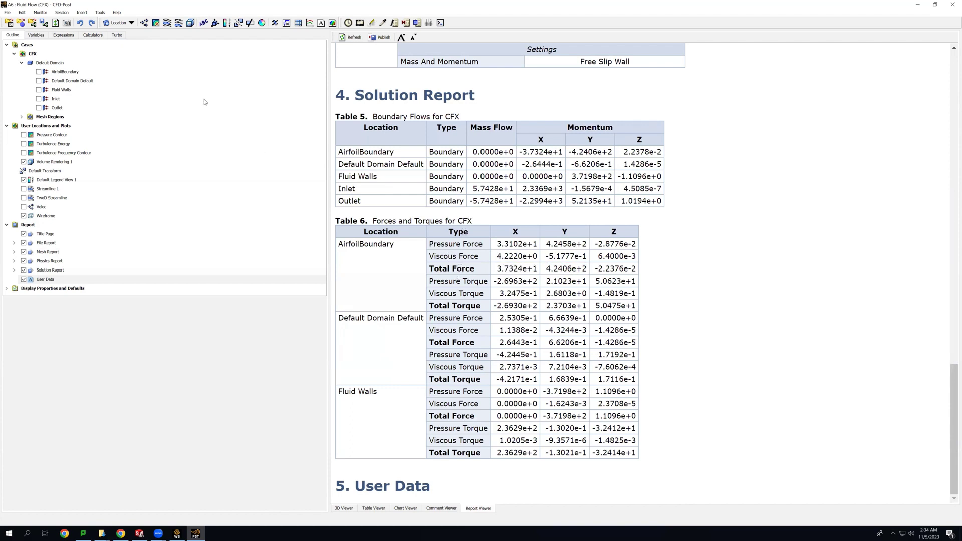